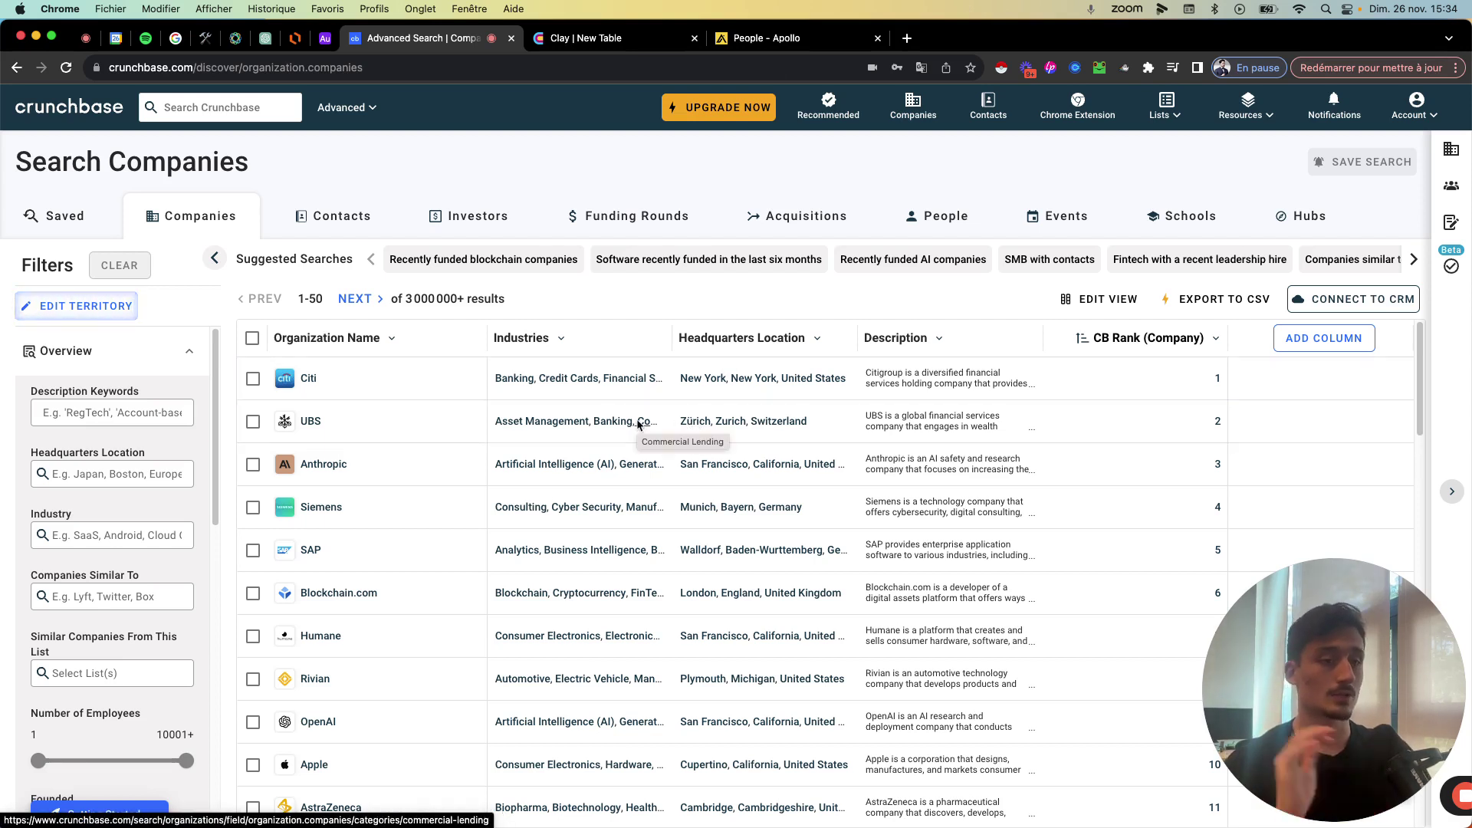
Step: Filter the Crunchbase company search to companies headquartered in the United States
scroll(537, 417, "down", 2)
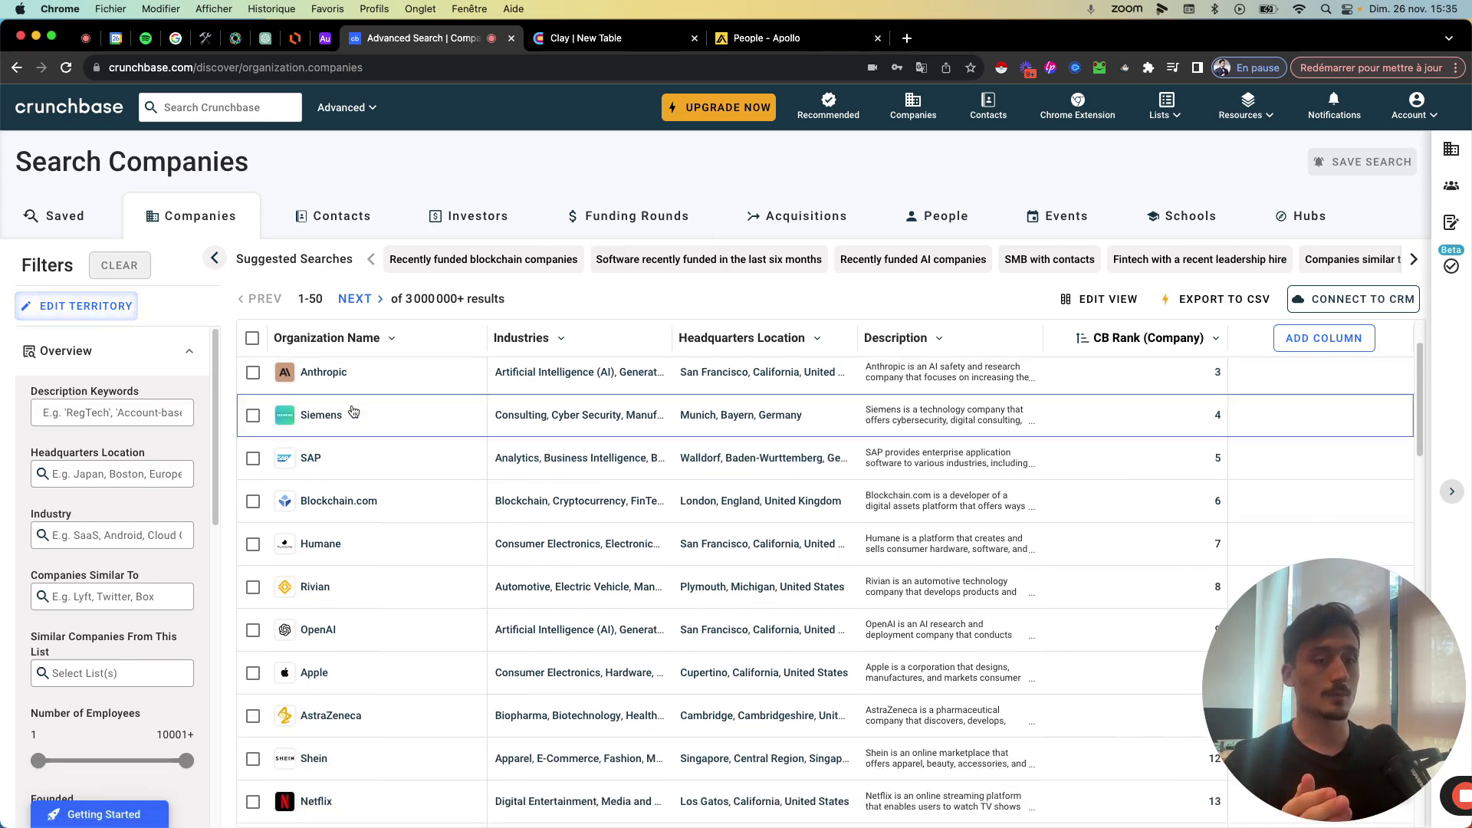
scroll(606, 426, "up", 2)
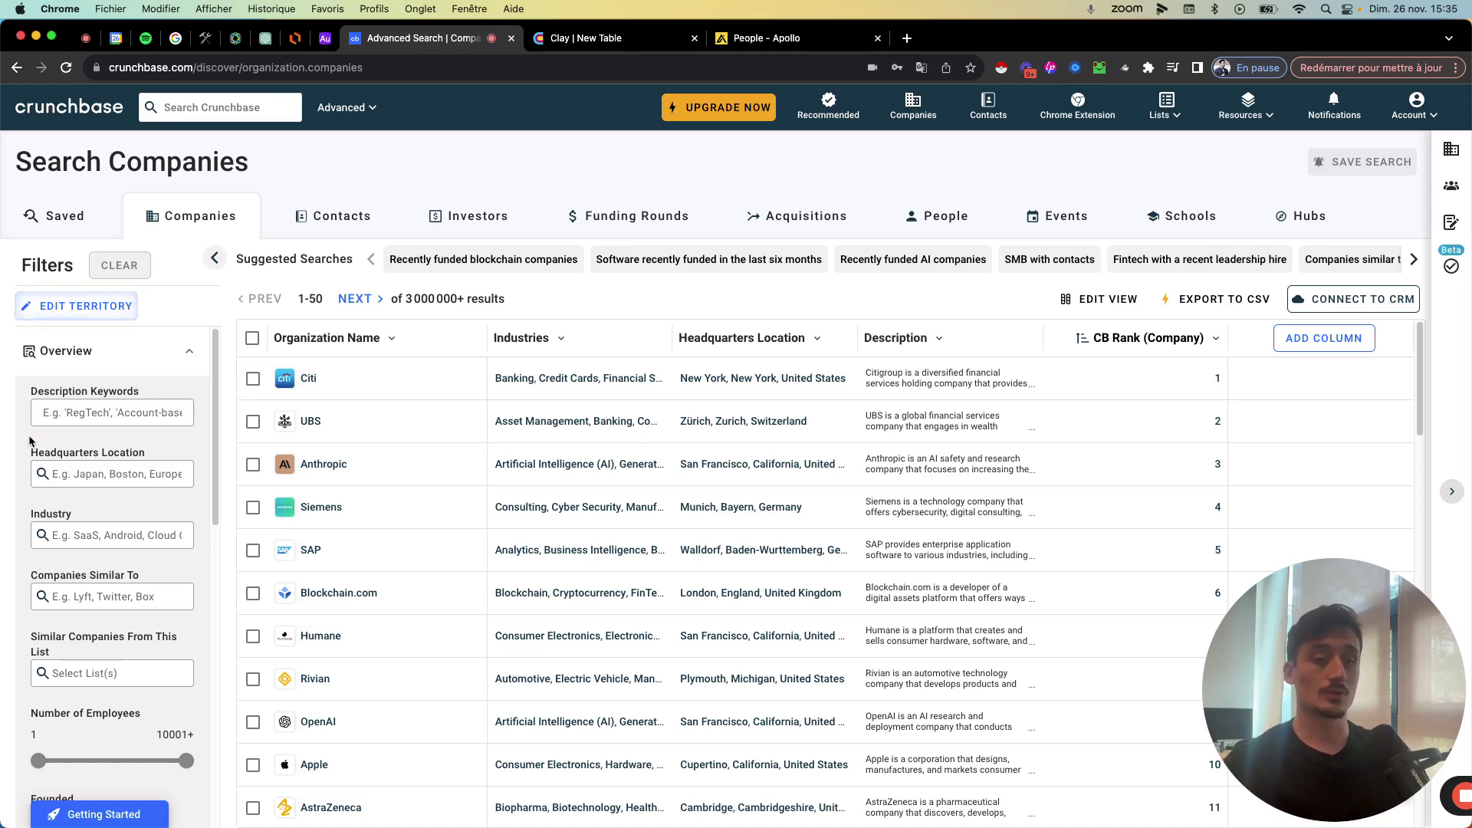
scroll(119, 452, "down", 1)
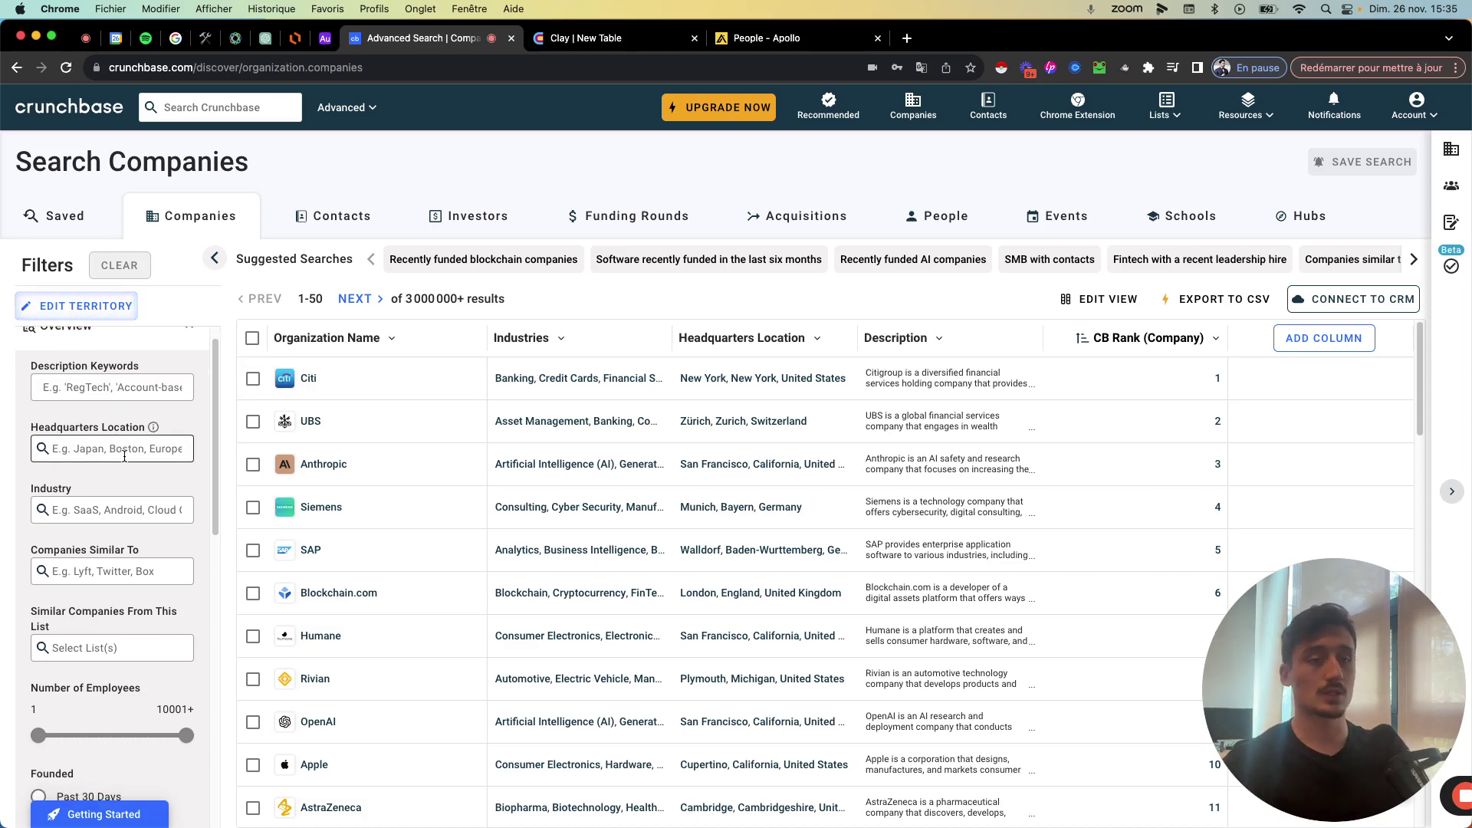
left_click(124, 455)
type("united")
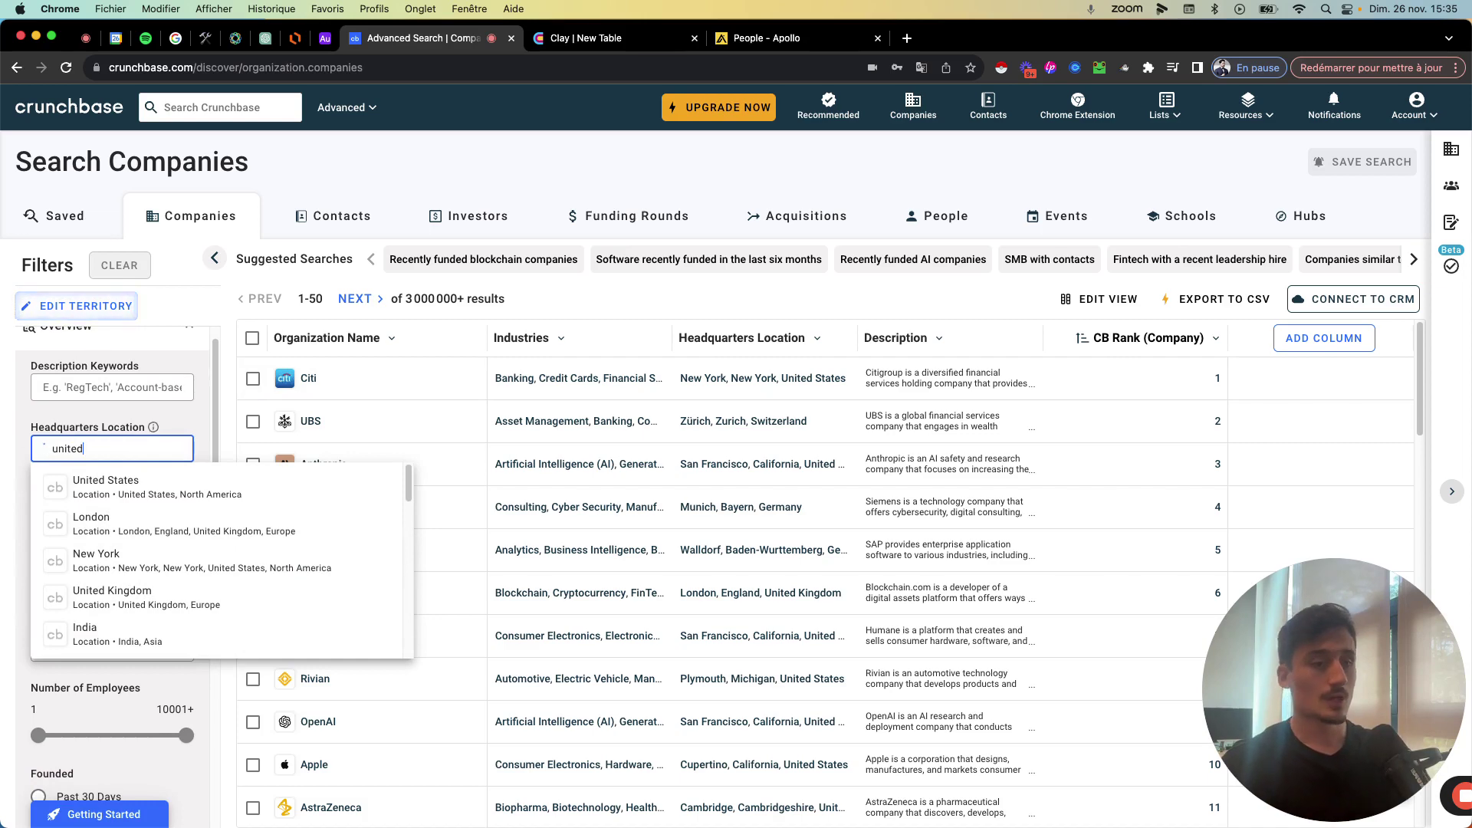
left_click(84, 484)
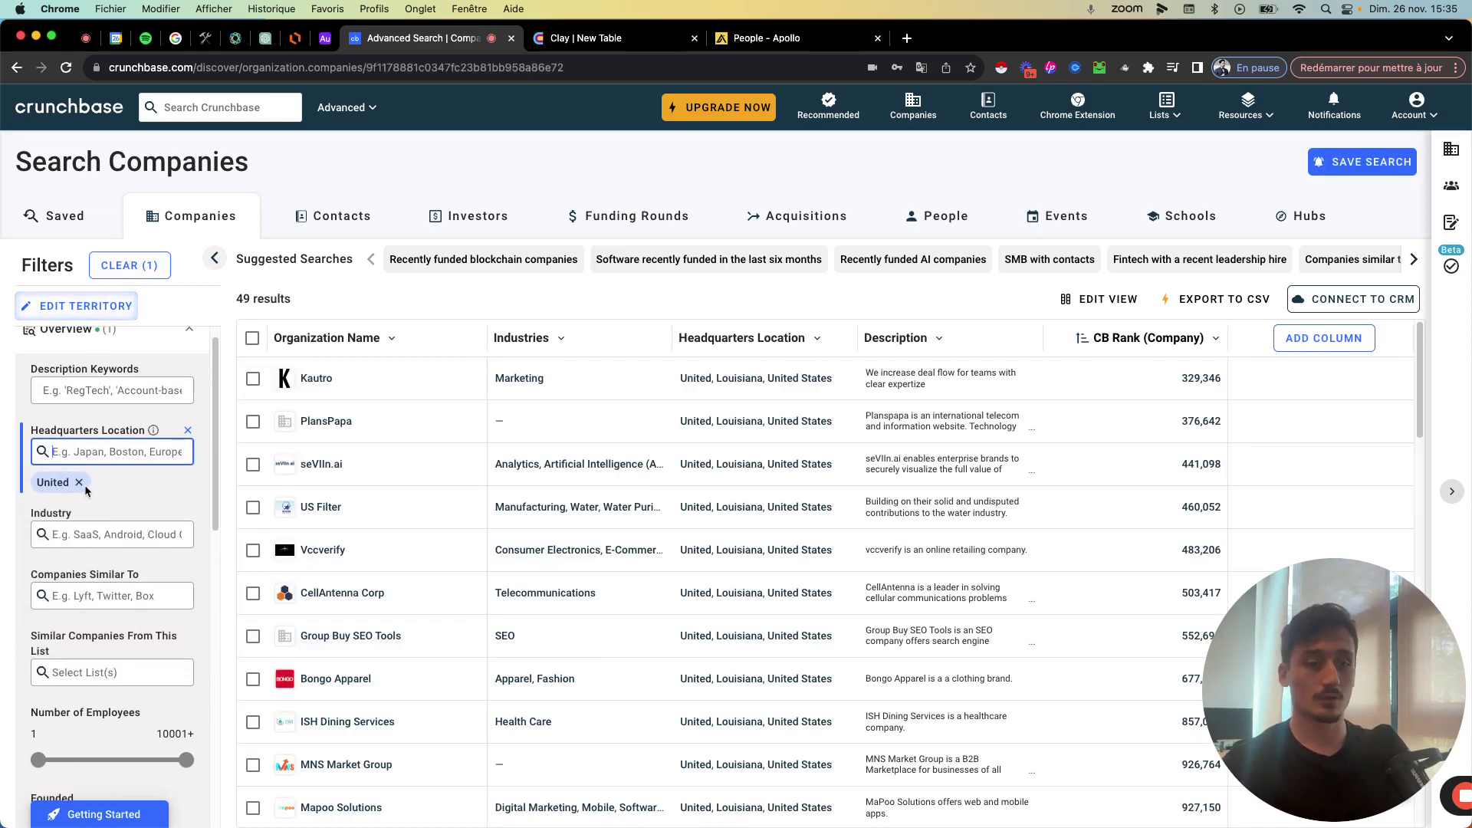
left_click(78, 482)
left_click(83, 452)
type("united")
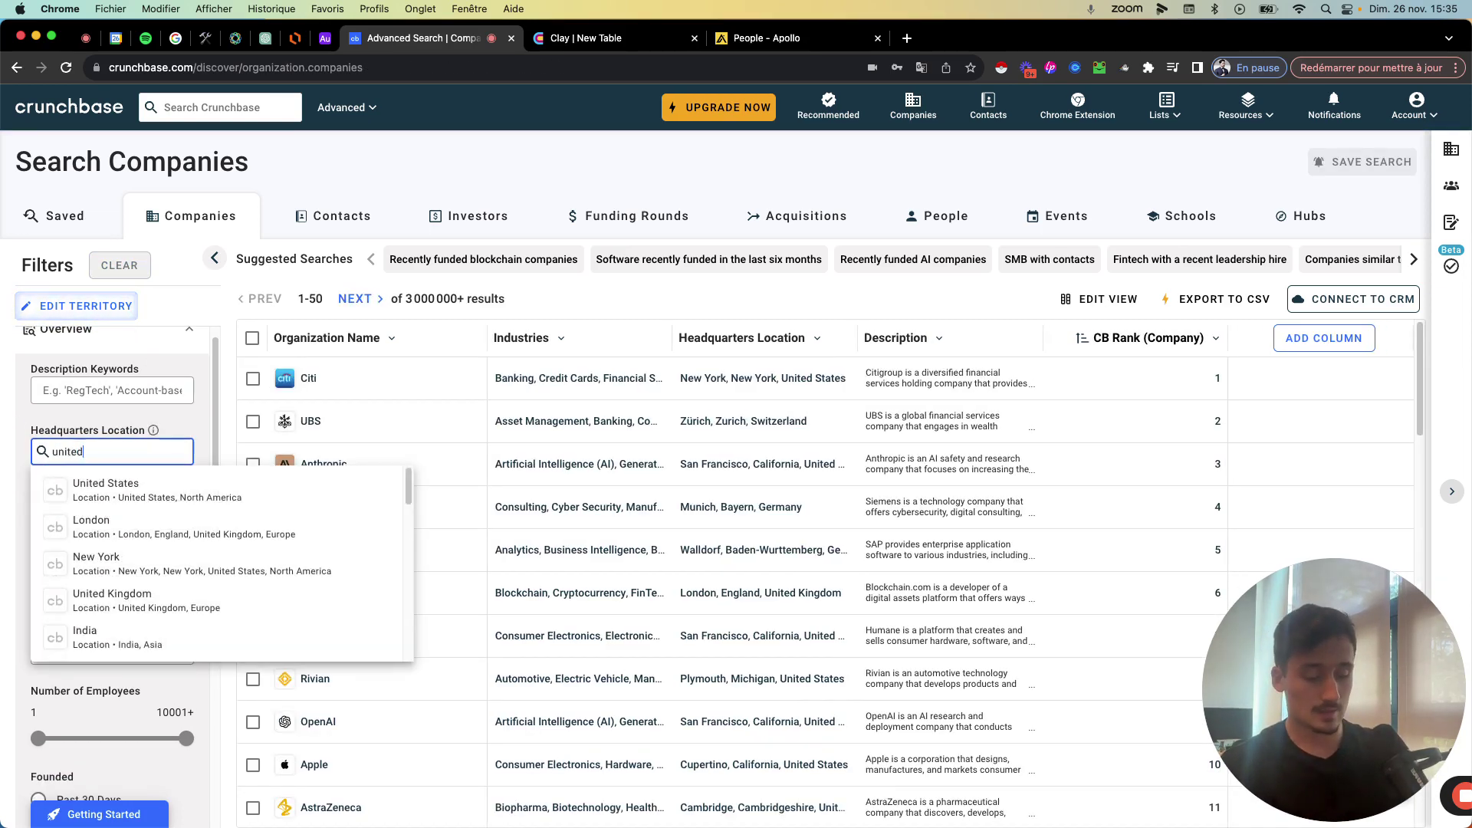
type(" sta")
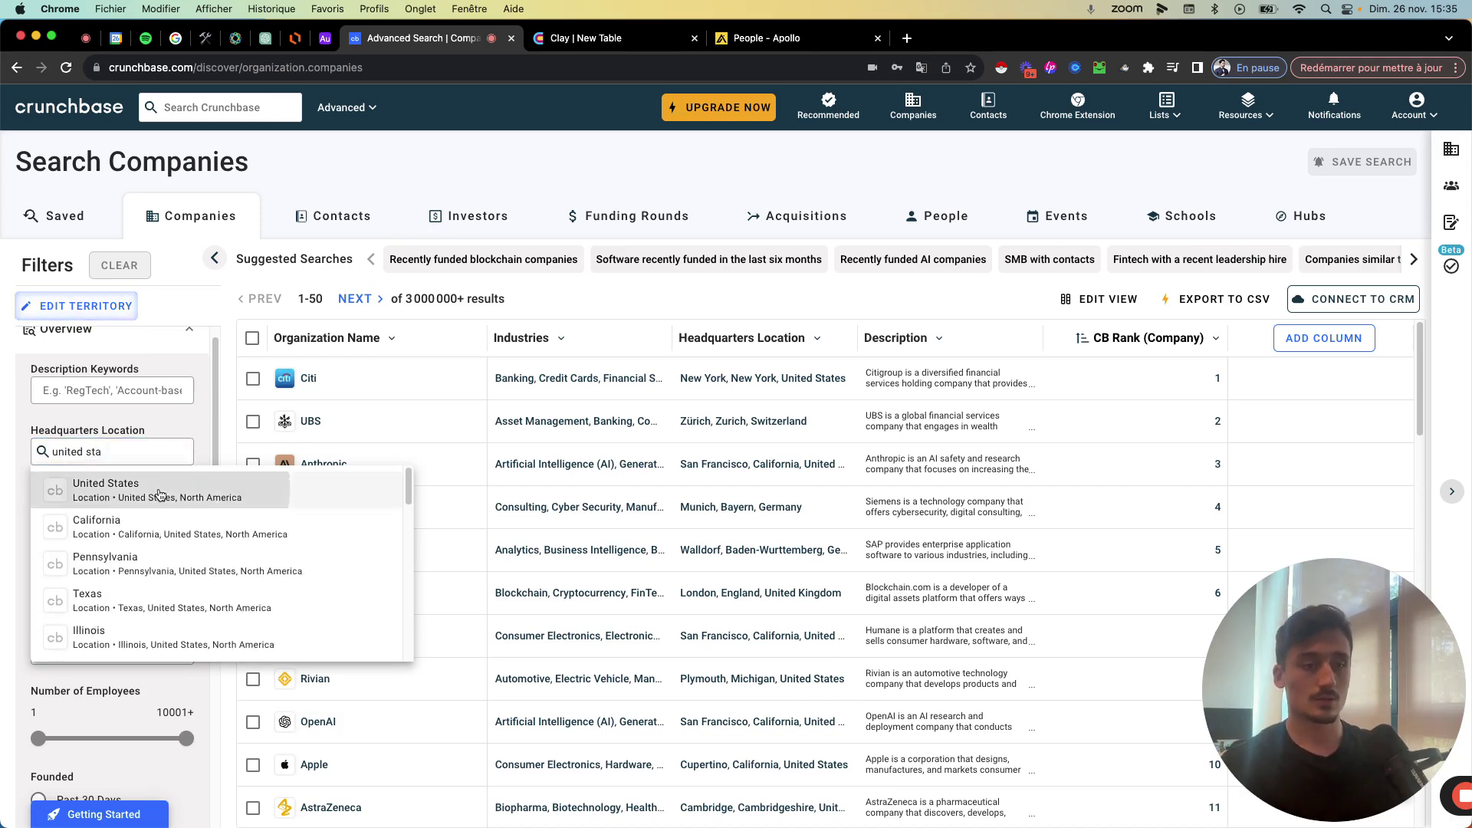
left_click(159, 494)
Step: Add an Industry filter for SaaS
left_click(80, 506)
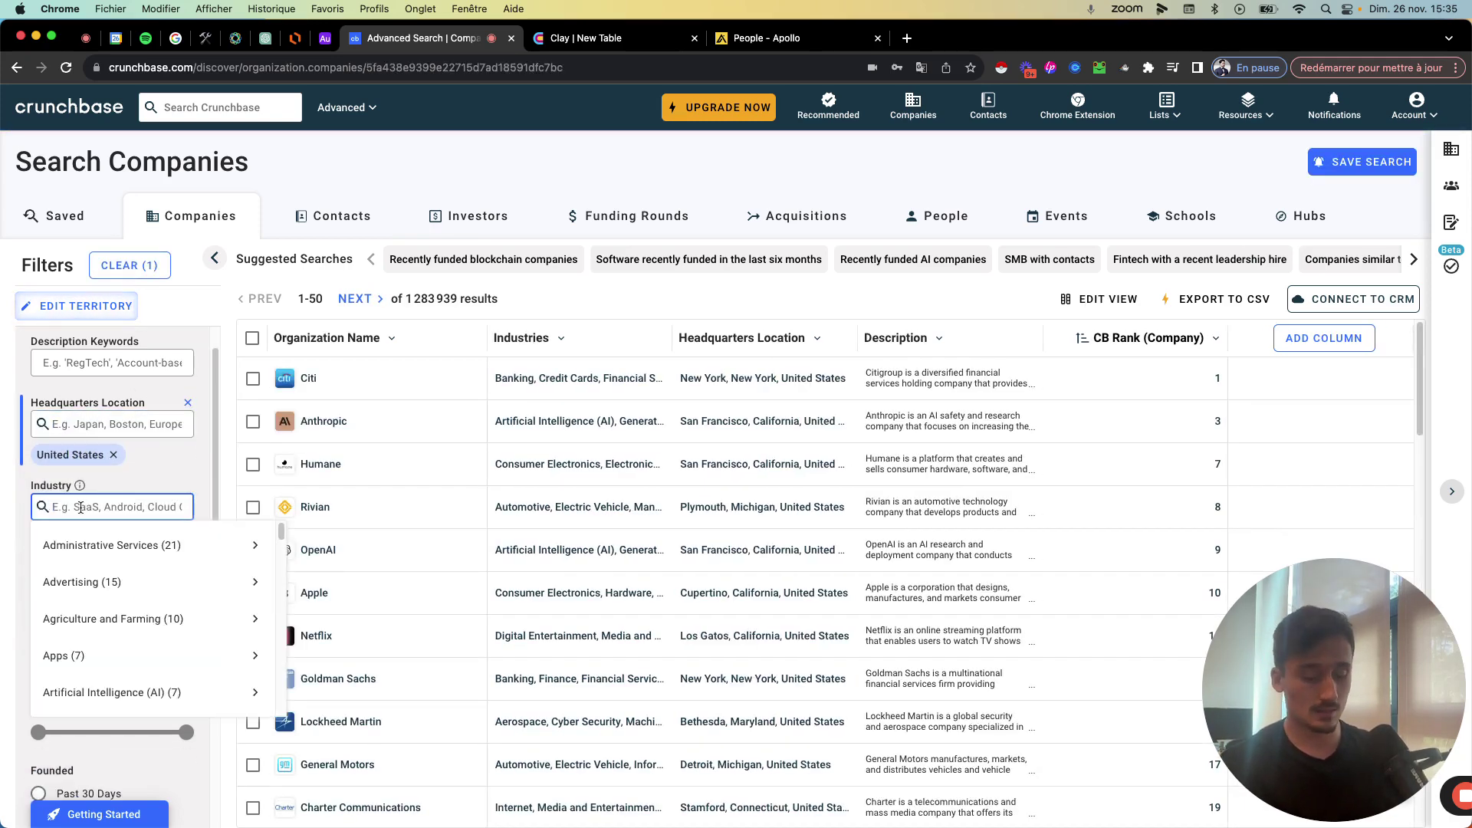
type("SaaS")
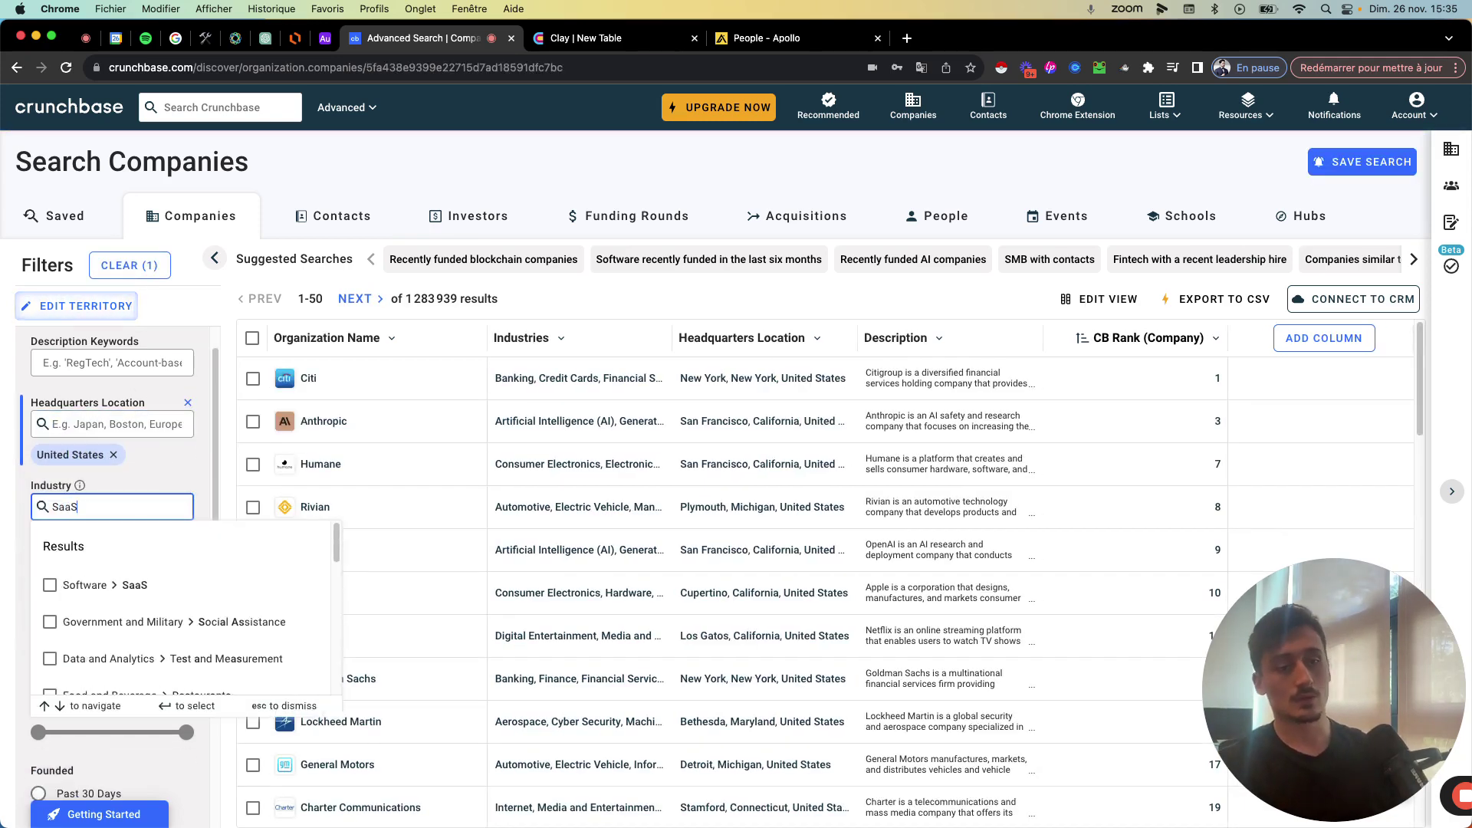
left_click(57, 586)
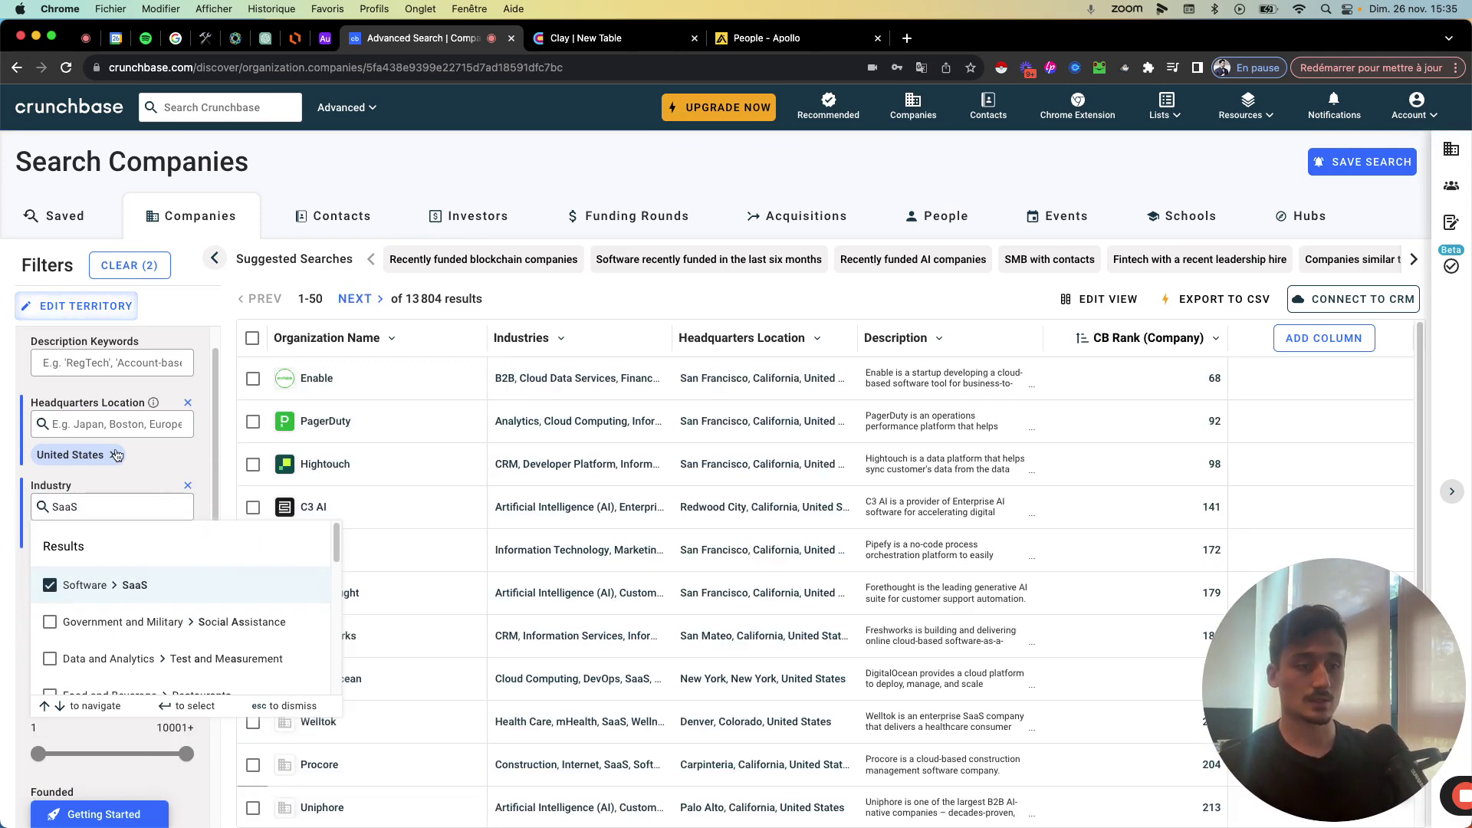
left_click(175, 457)
Step: Limit the Number of Employees range to 11–1000
scroll(159, 549, "up", 1)
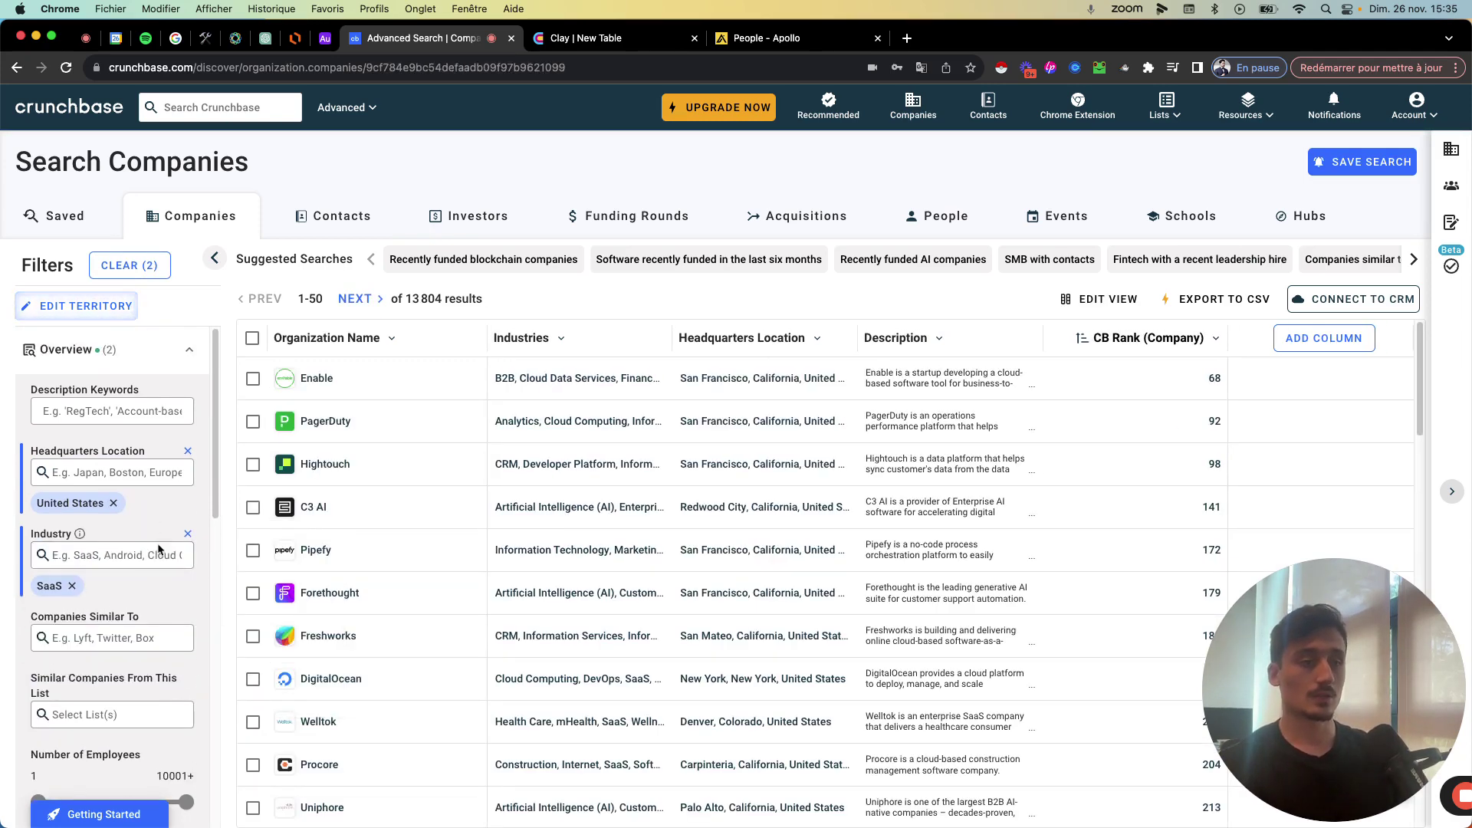
scroll(153, 559, "down", 5)
scroll(138, 571, "up", 5)
scroll(127, 579, "down", 1)
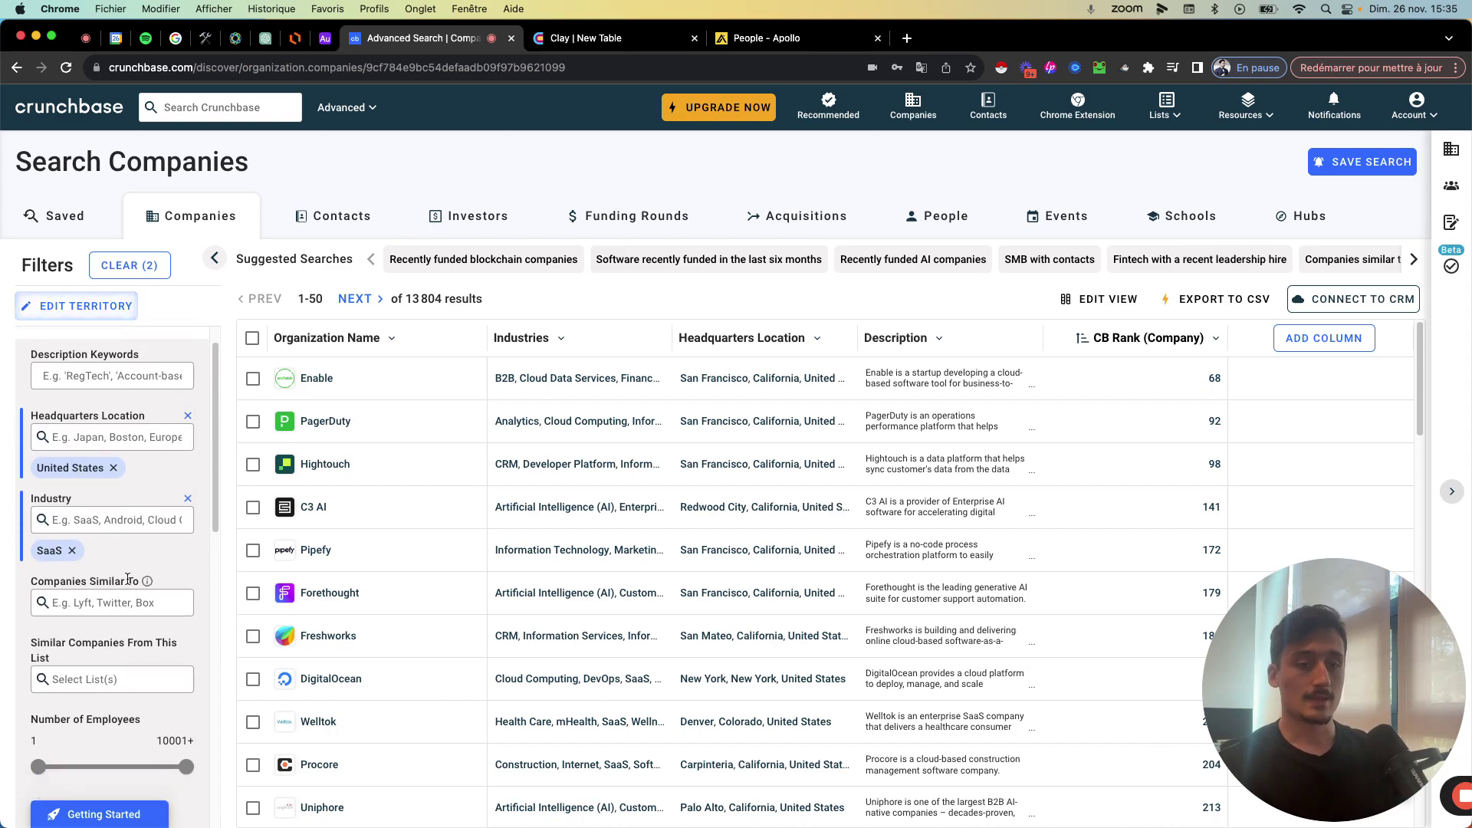
scroll(115, 571, "down", 3)
mouse_move(39, 592)
left_mouse_down()
mouse_move(68, 596)
mouse_move(53, 595)
left_mouse_up()
left_click_drag(187, 592, 139, 598)
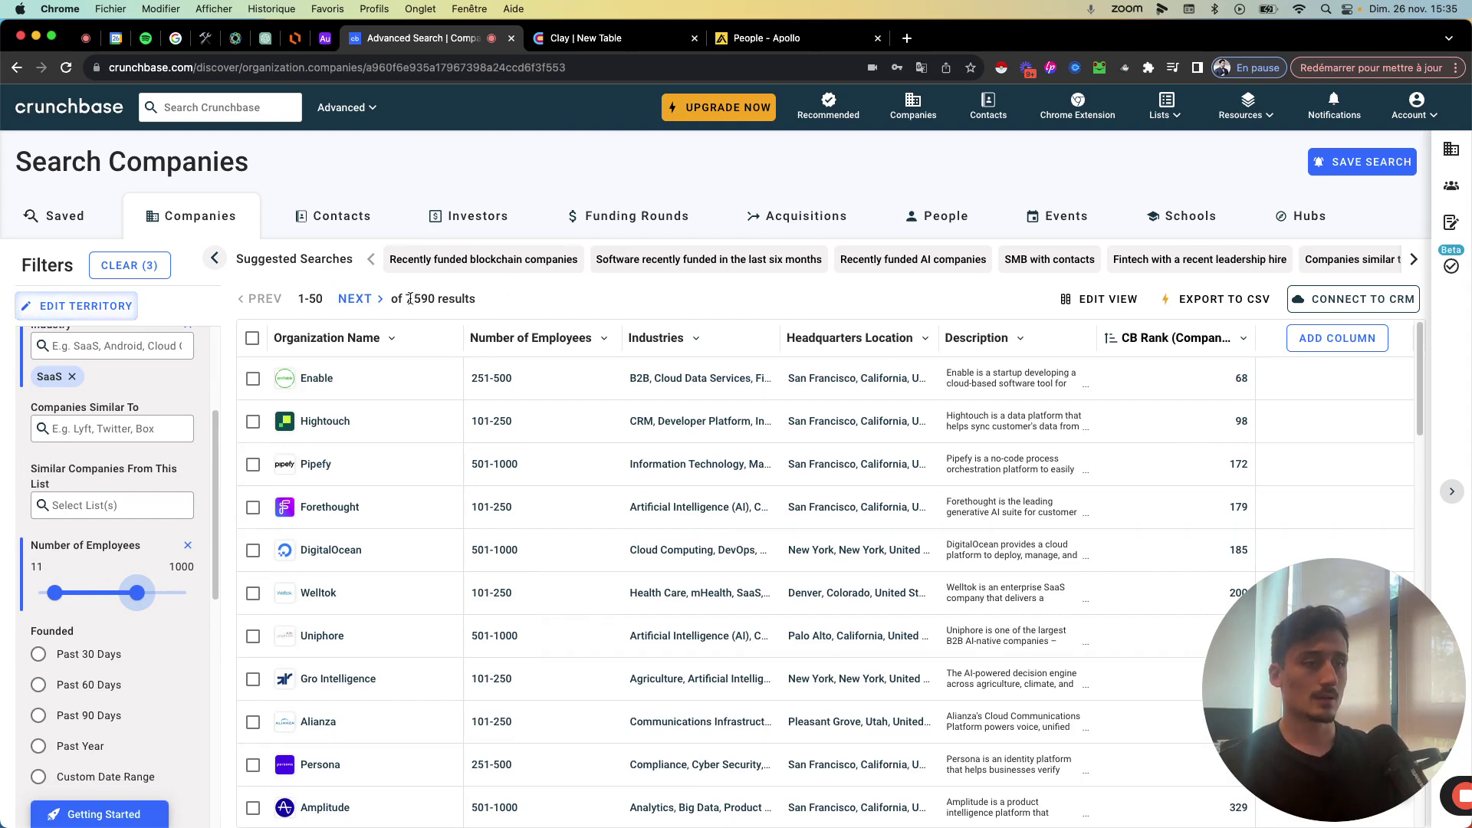
scroll(80, 465, "down", 7)
scroll(79, 465, "up", 4)
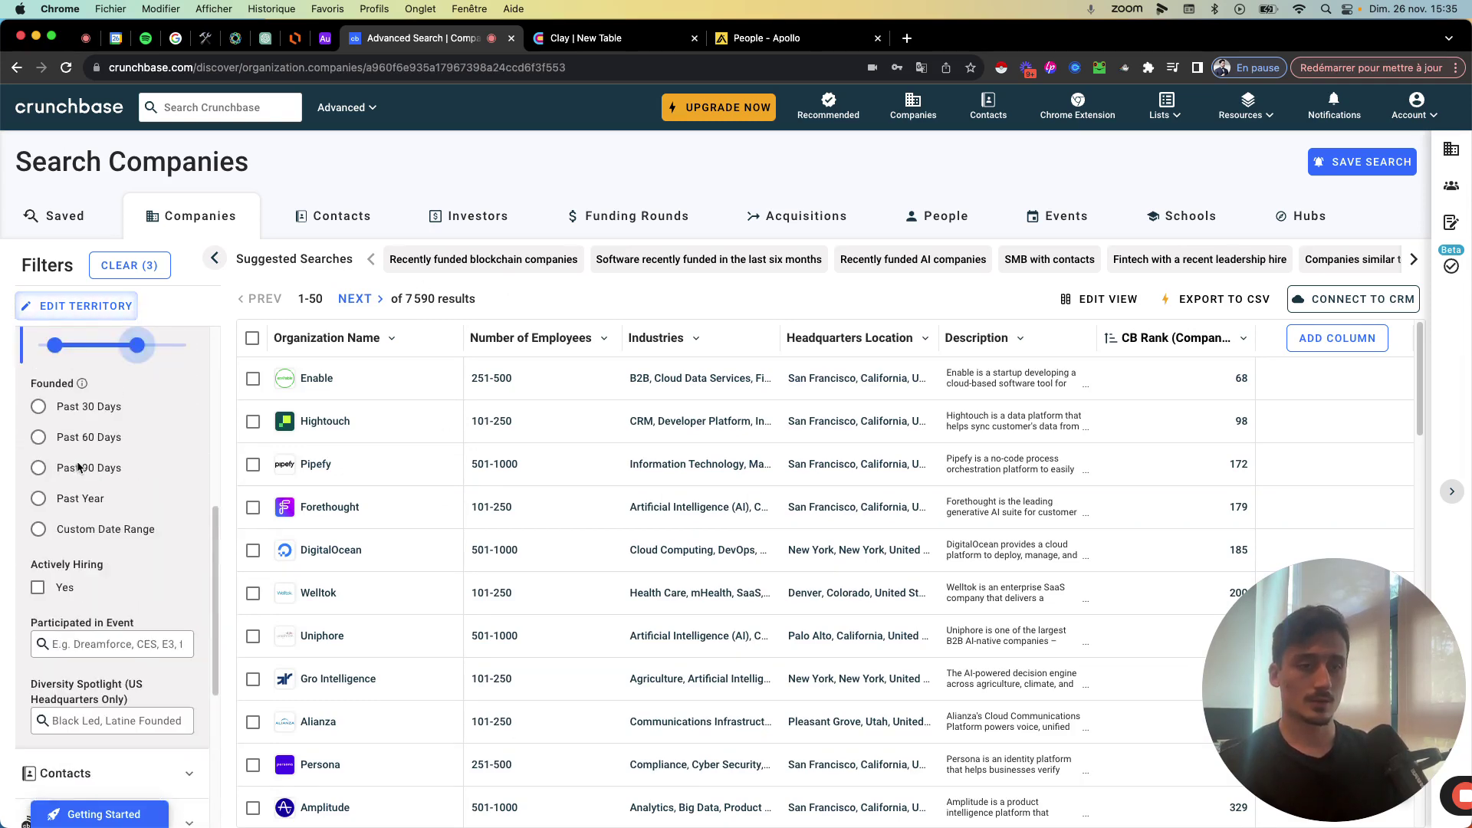
scroll(80, 464, "up", 1)
scroll(103, 512, "up", 1)
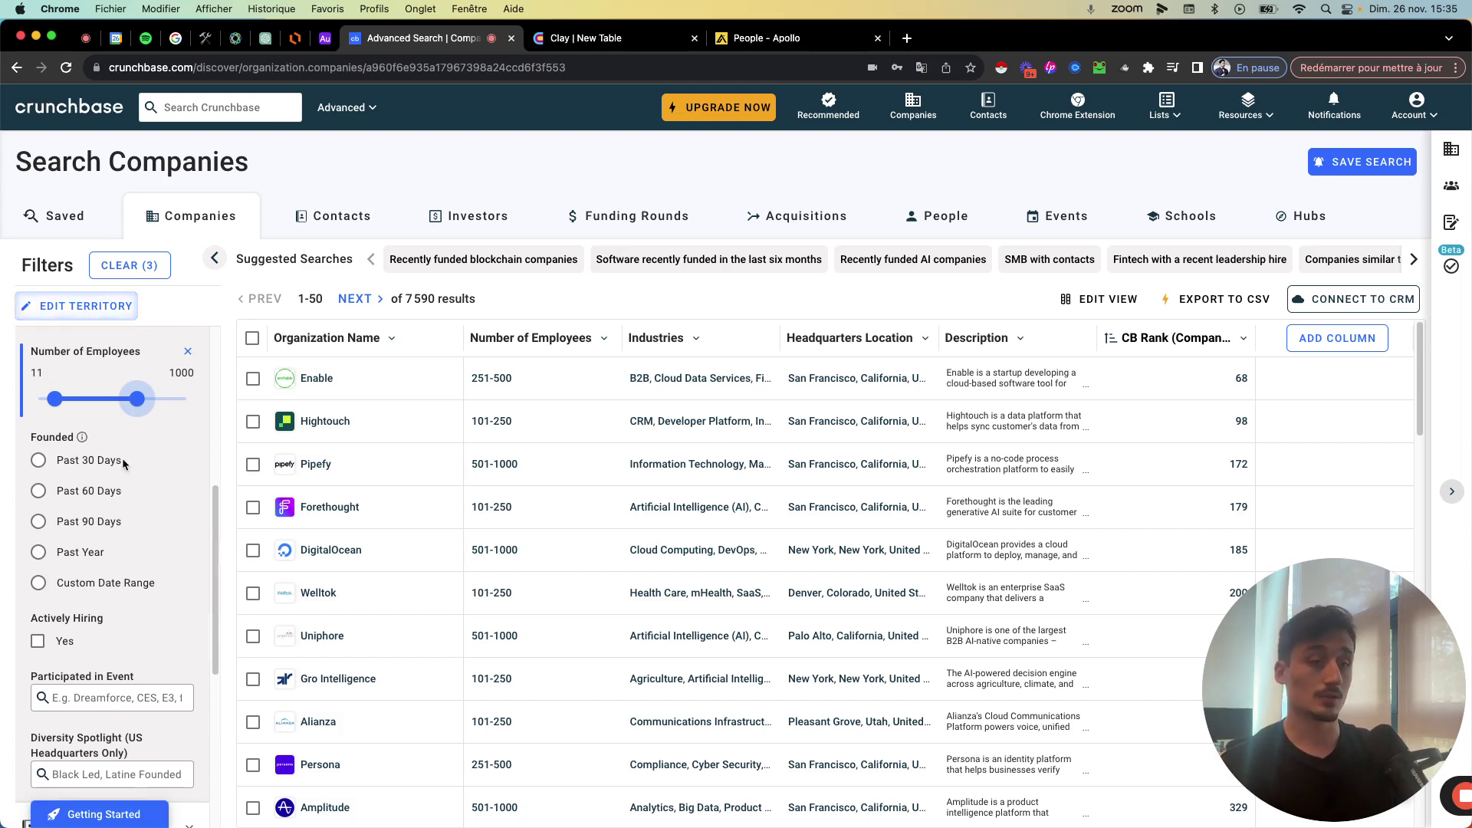
scroll(122, 457, "down", 3)
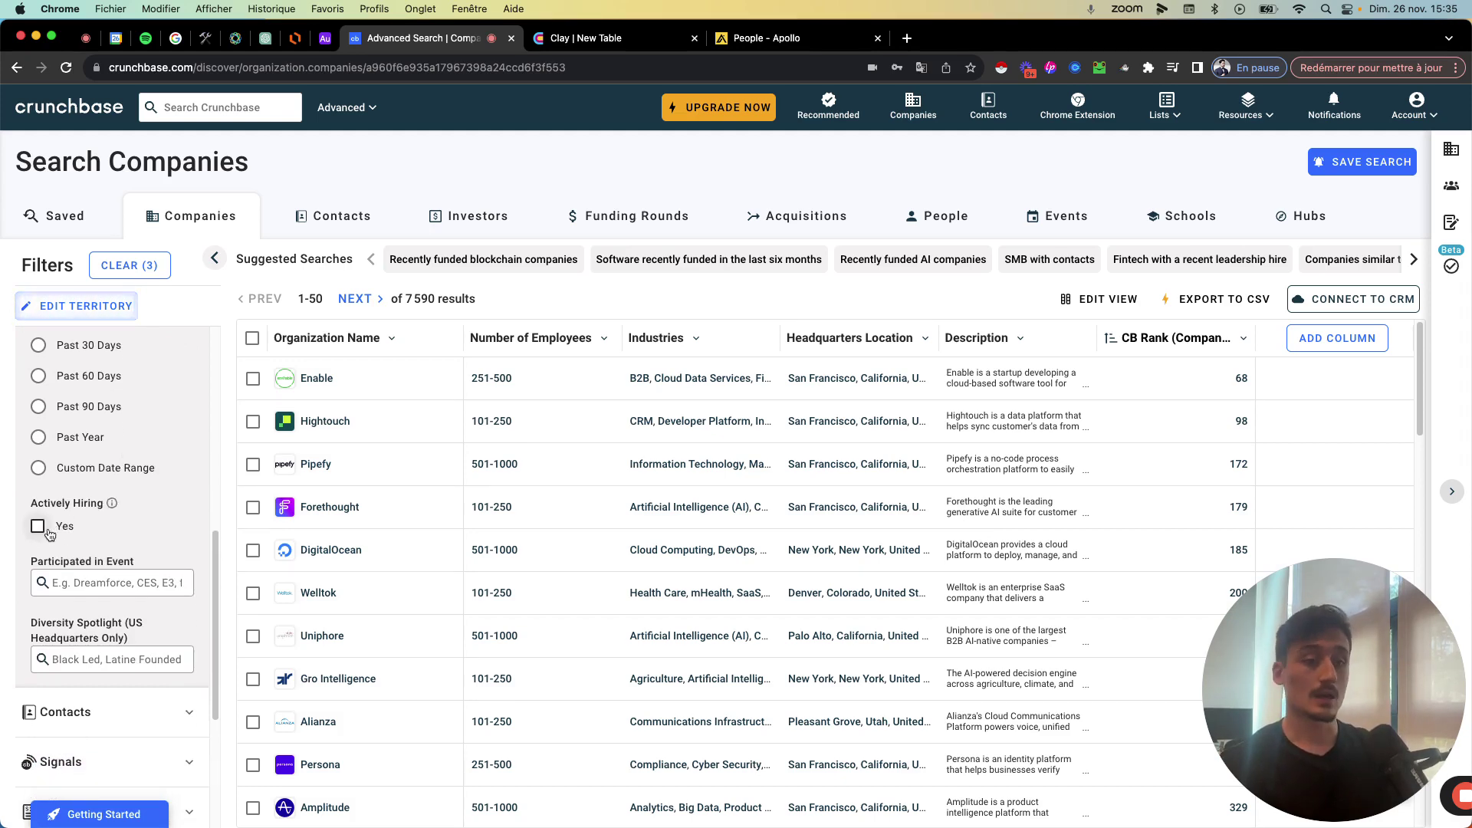
scroll(84, 544, "down", 6)
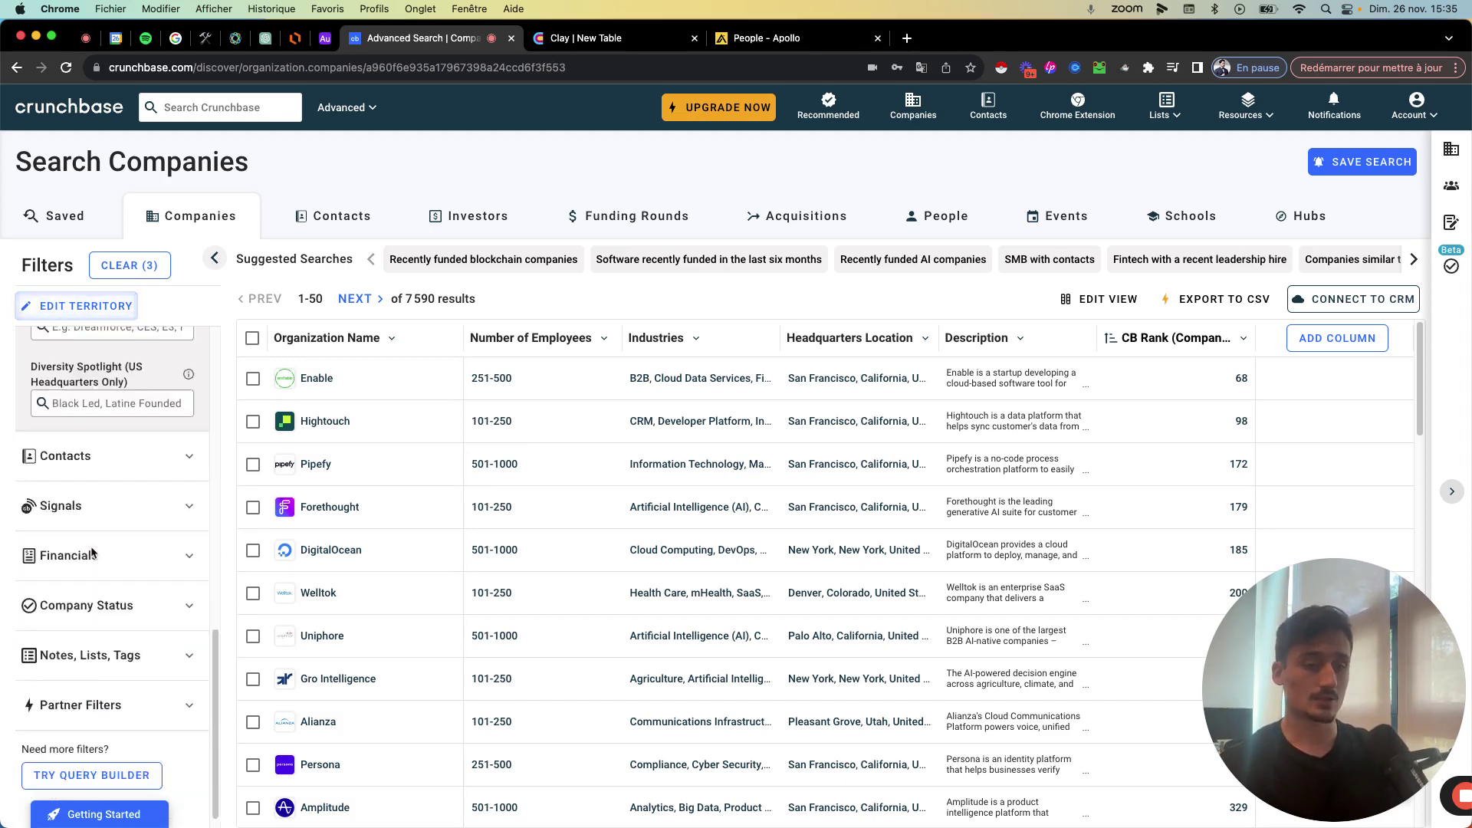
left_click(124, 555)
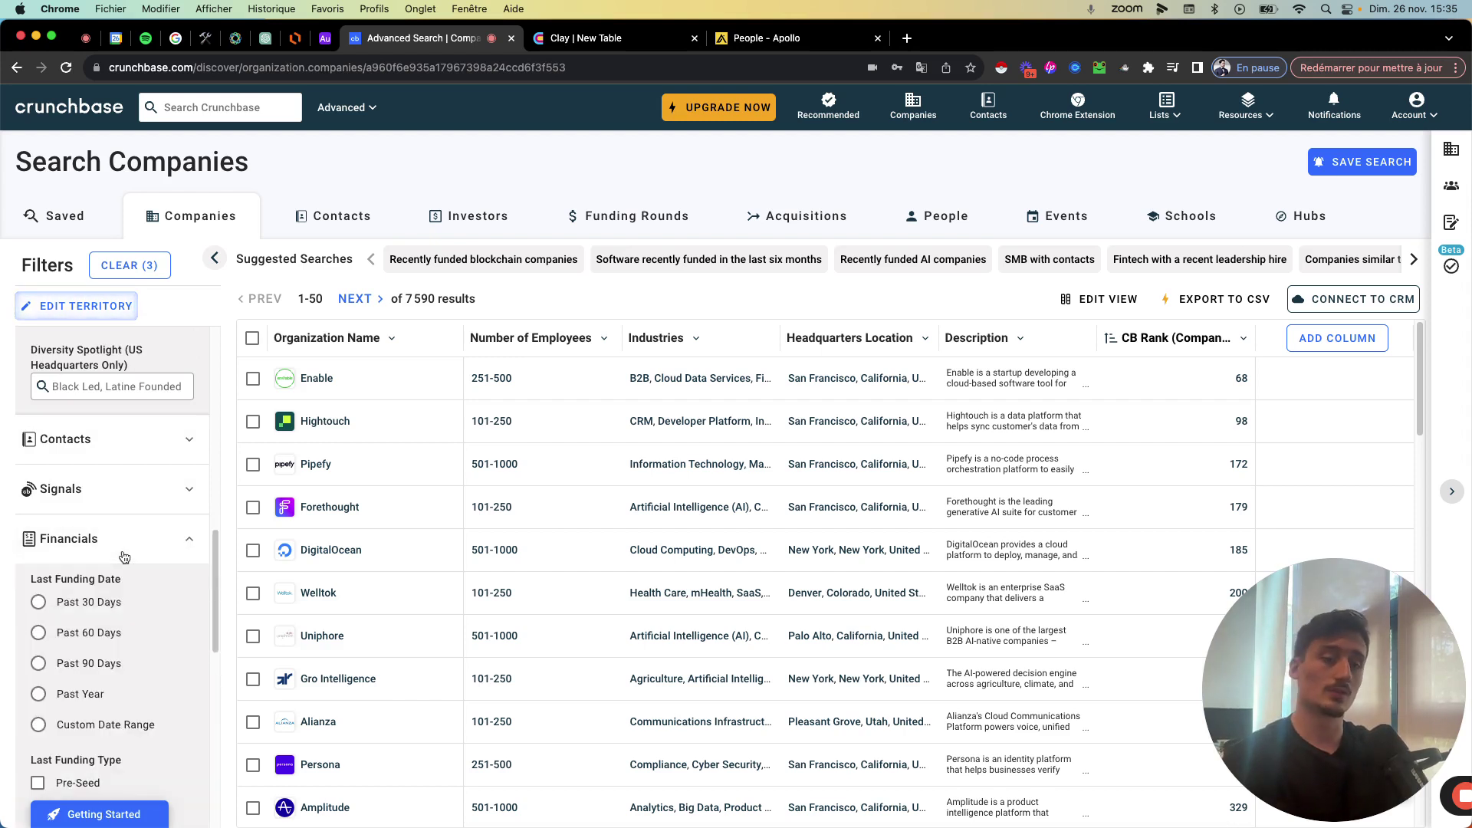
scroll(124, 555, "down", 7)
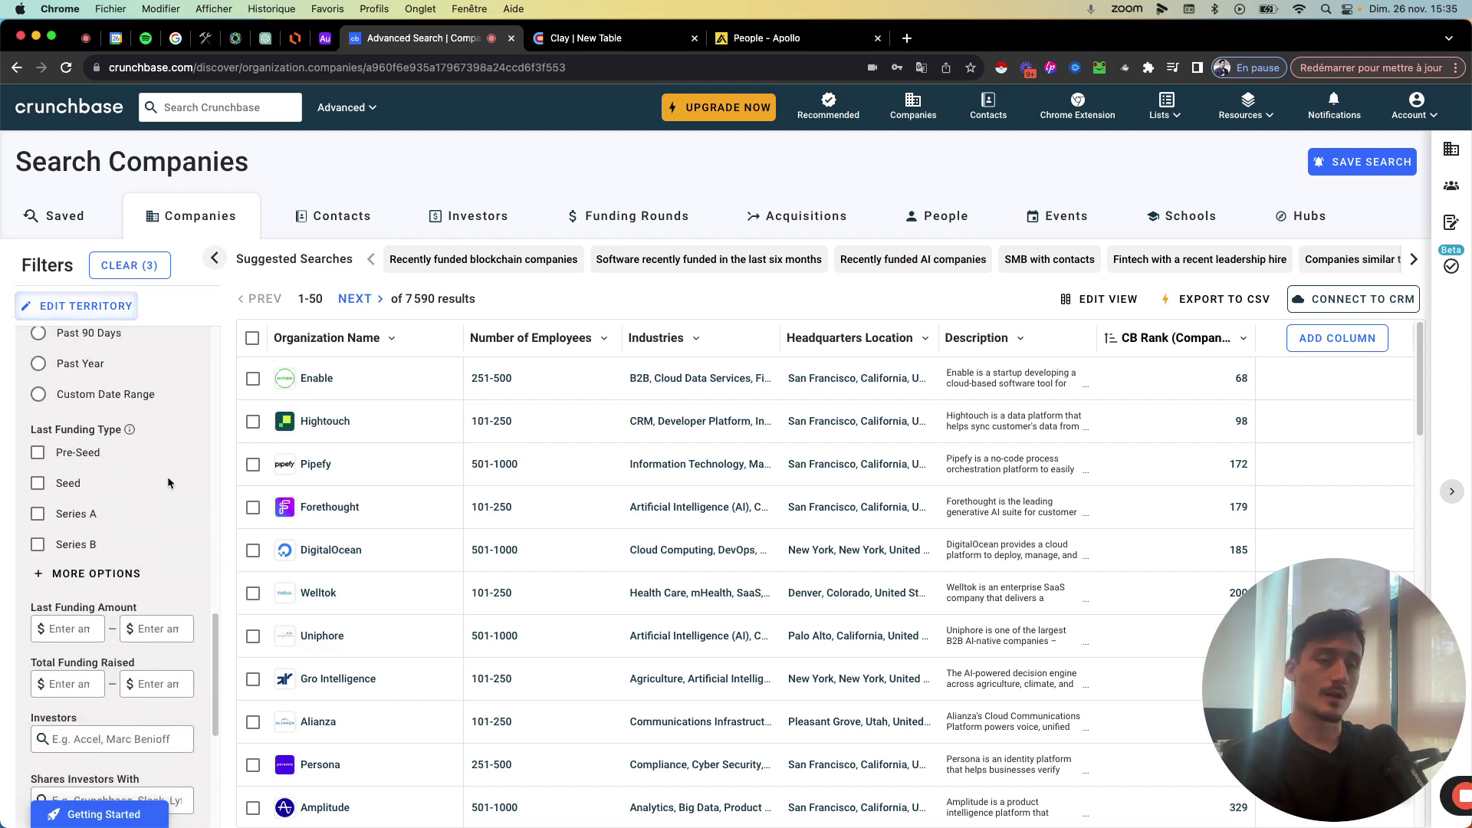
scroll(126, 480, "up", 6)
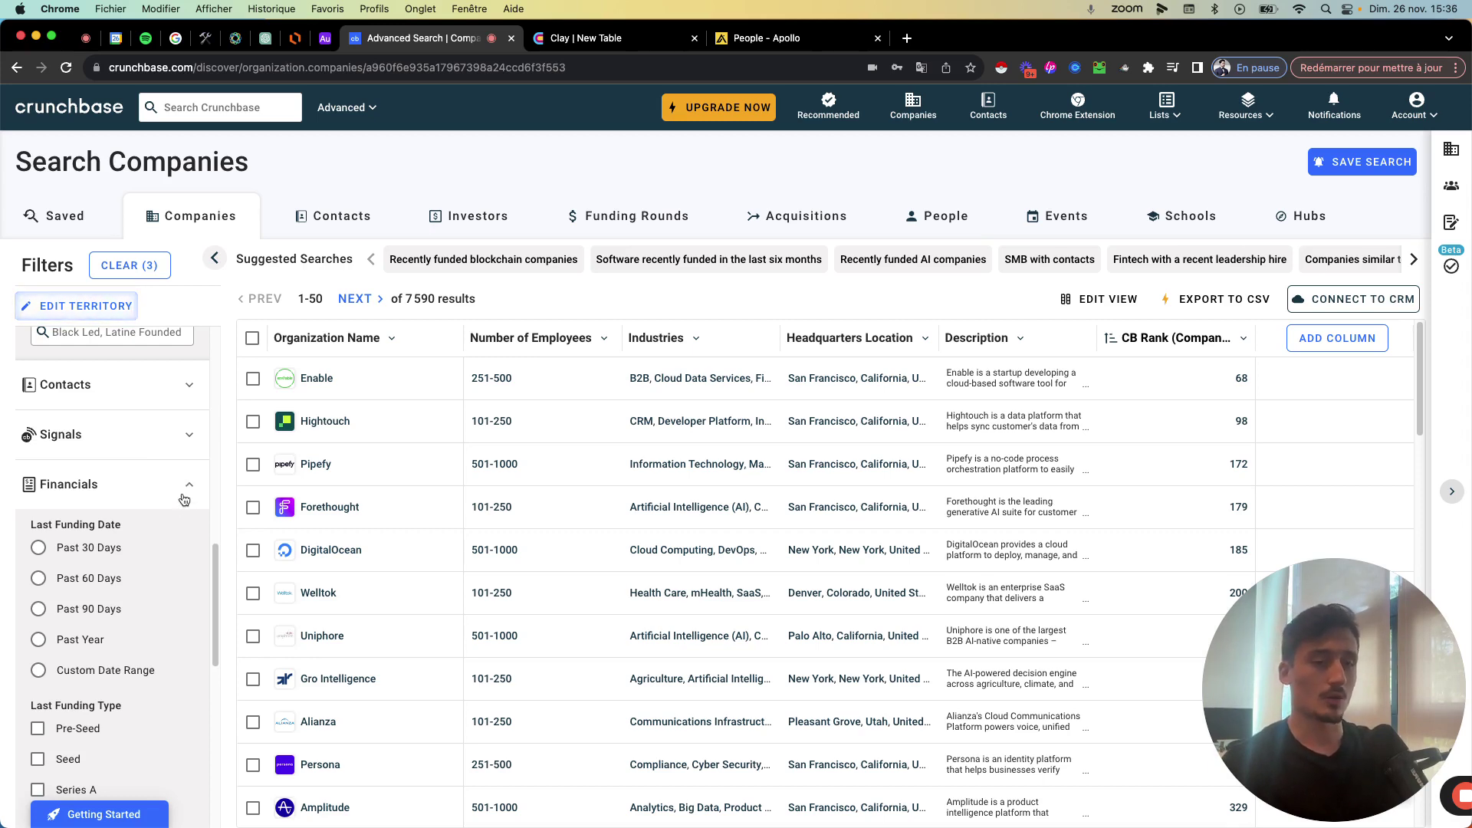
scroll(160, 504, "down", 10)
scroll(101, 473, "down", 4)
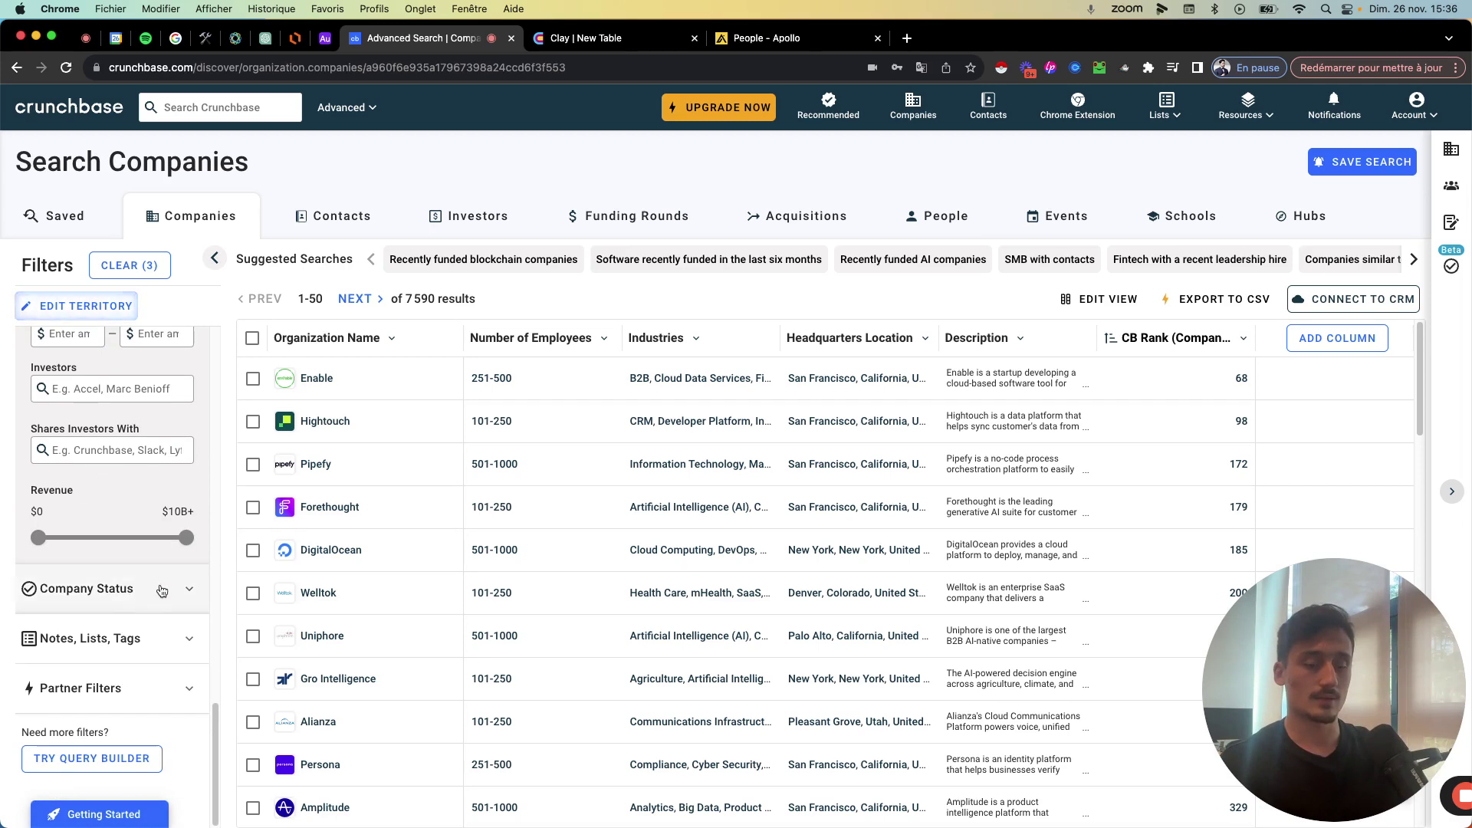
left_click(161, 590)
scroll(156, 476, "down", 5)
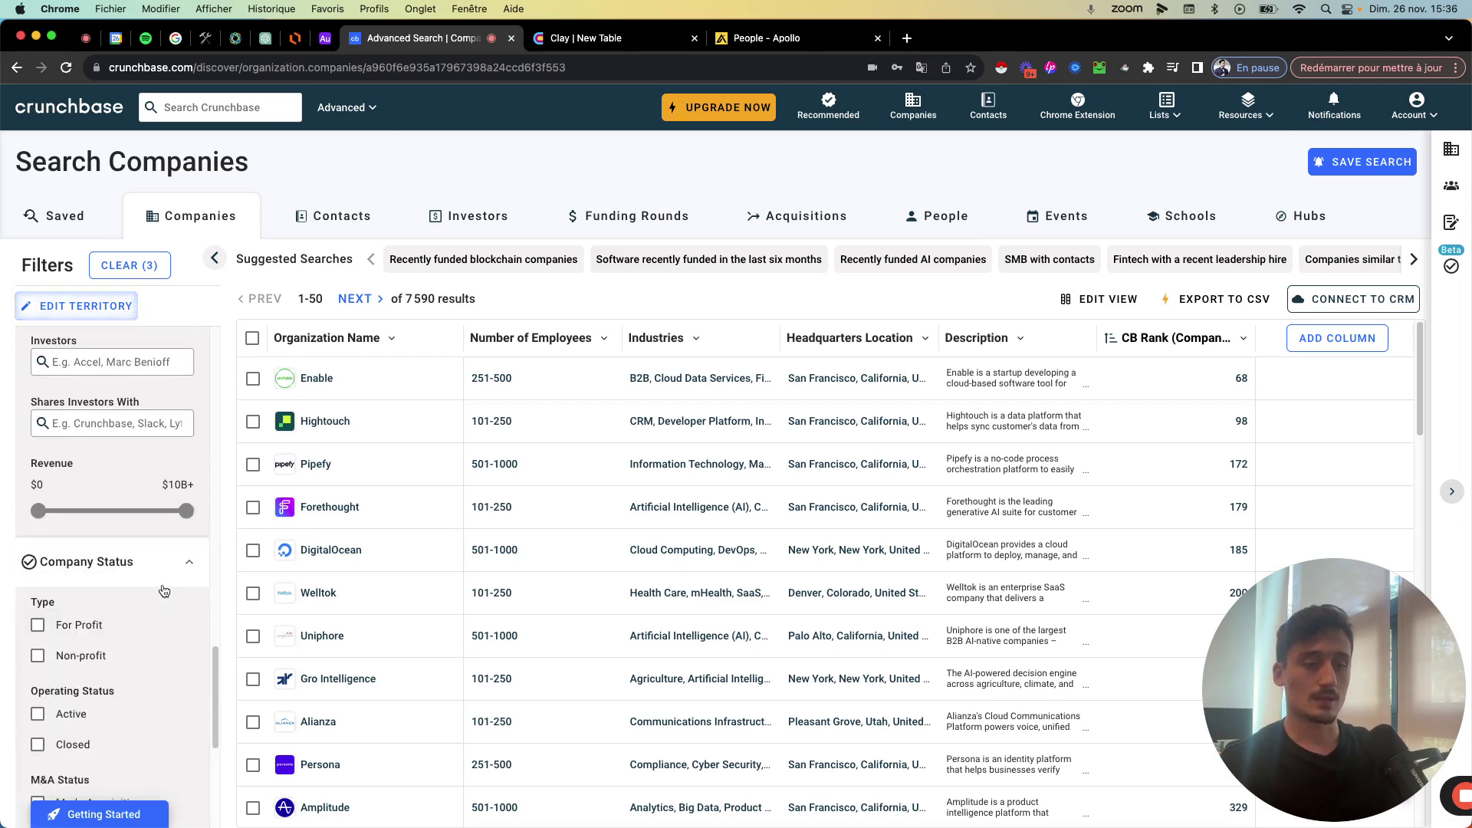
scroll(154, 514, "up", 8)
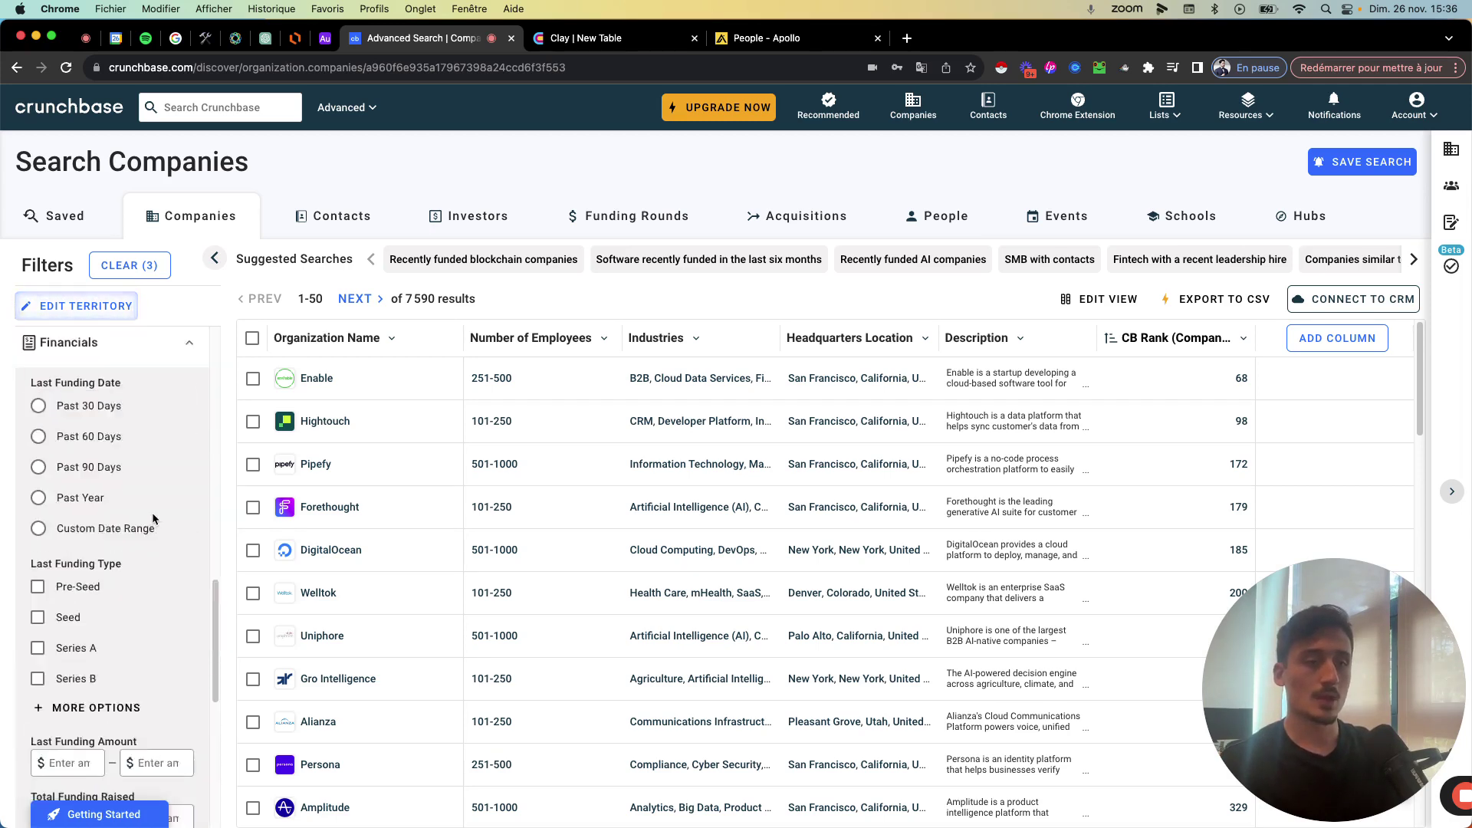
left_click(186, 423)
scroll(186, 445, "up", 10)
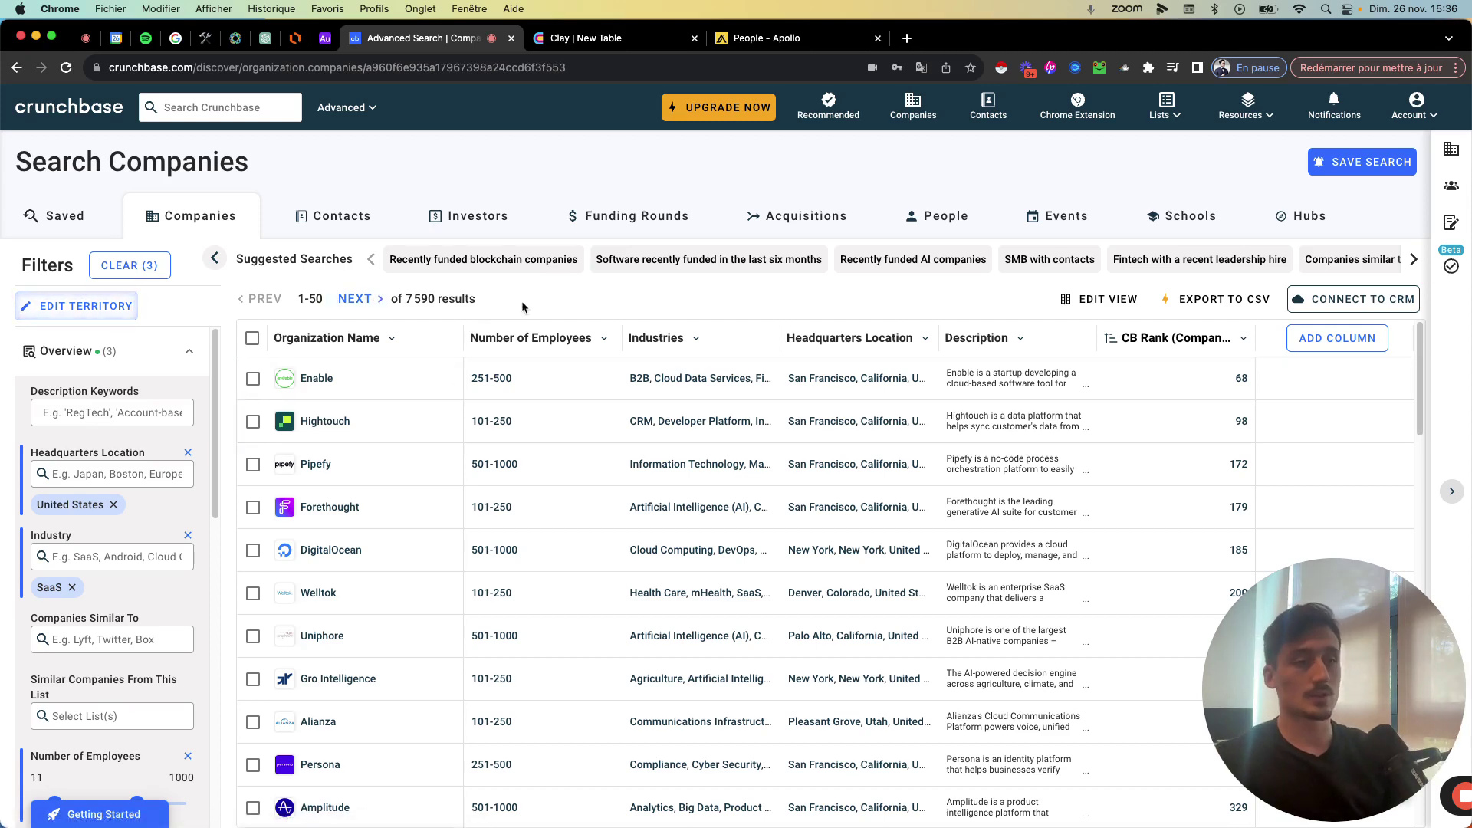
Step: Save all 50 companies on this page to a new list named 'New list Example', then go back
left_click(252, 339)
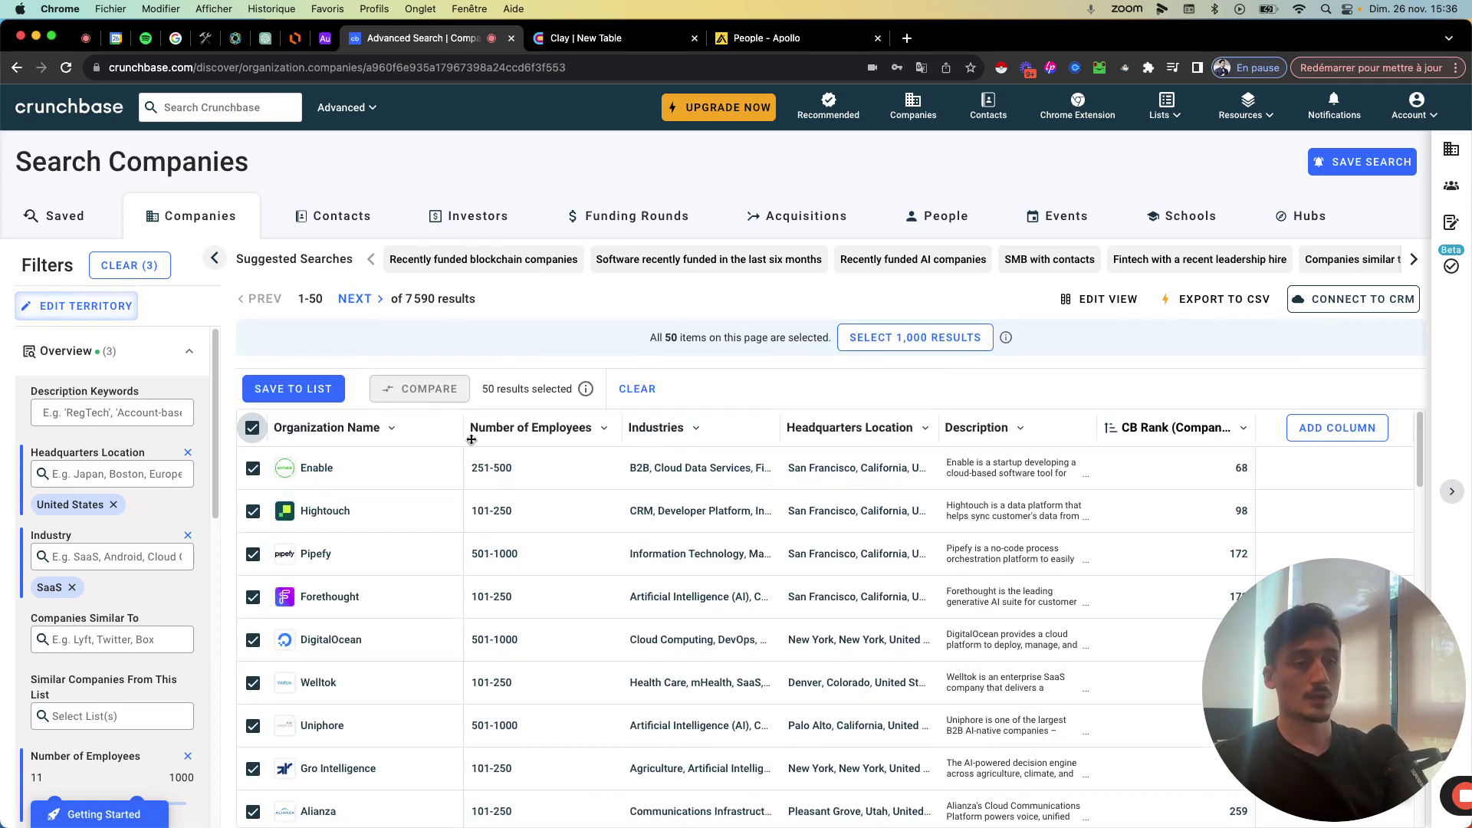
left_click(258, 390)
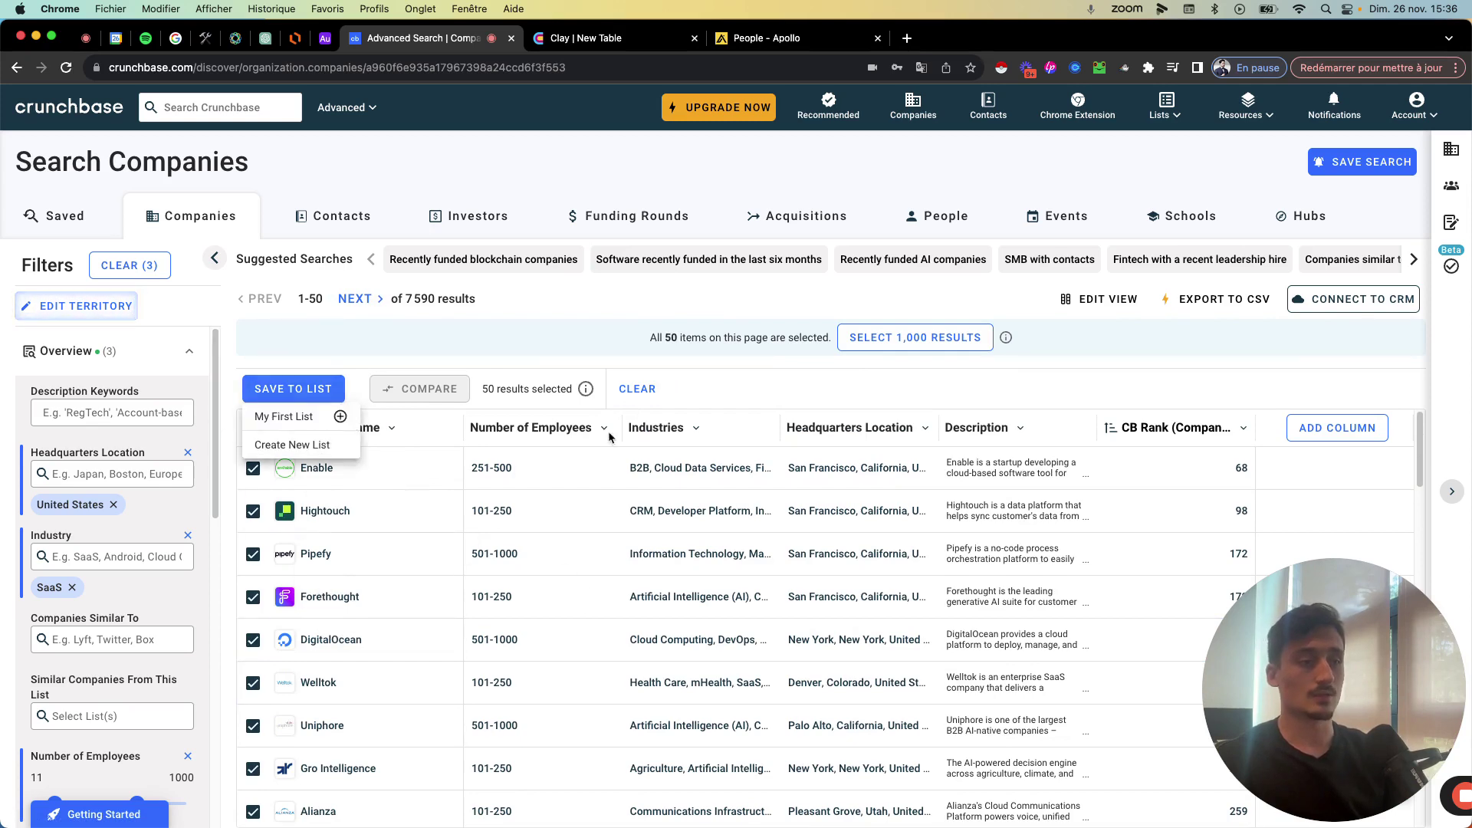
left_click(311, 447)
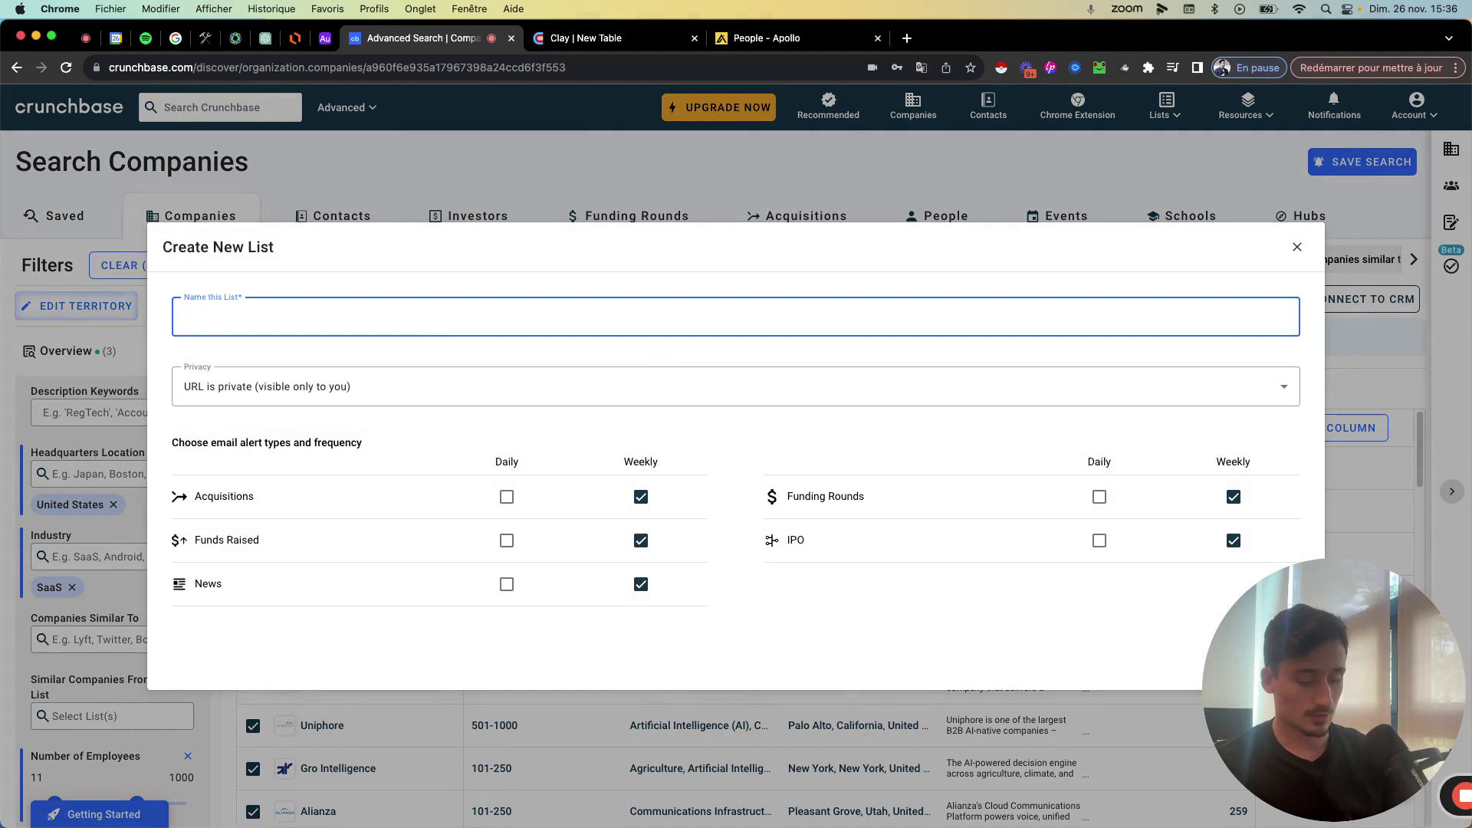
type("New list Example")
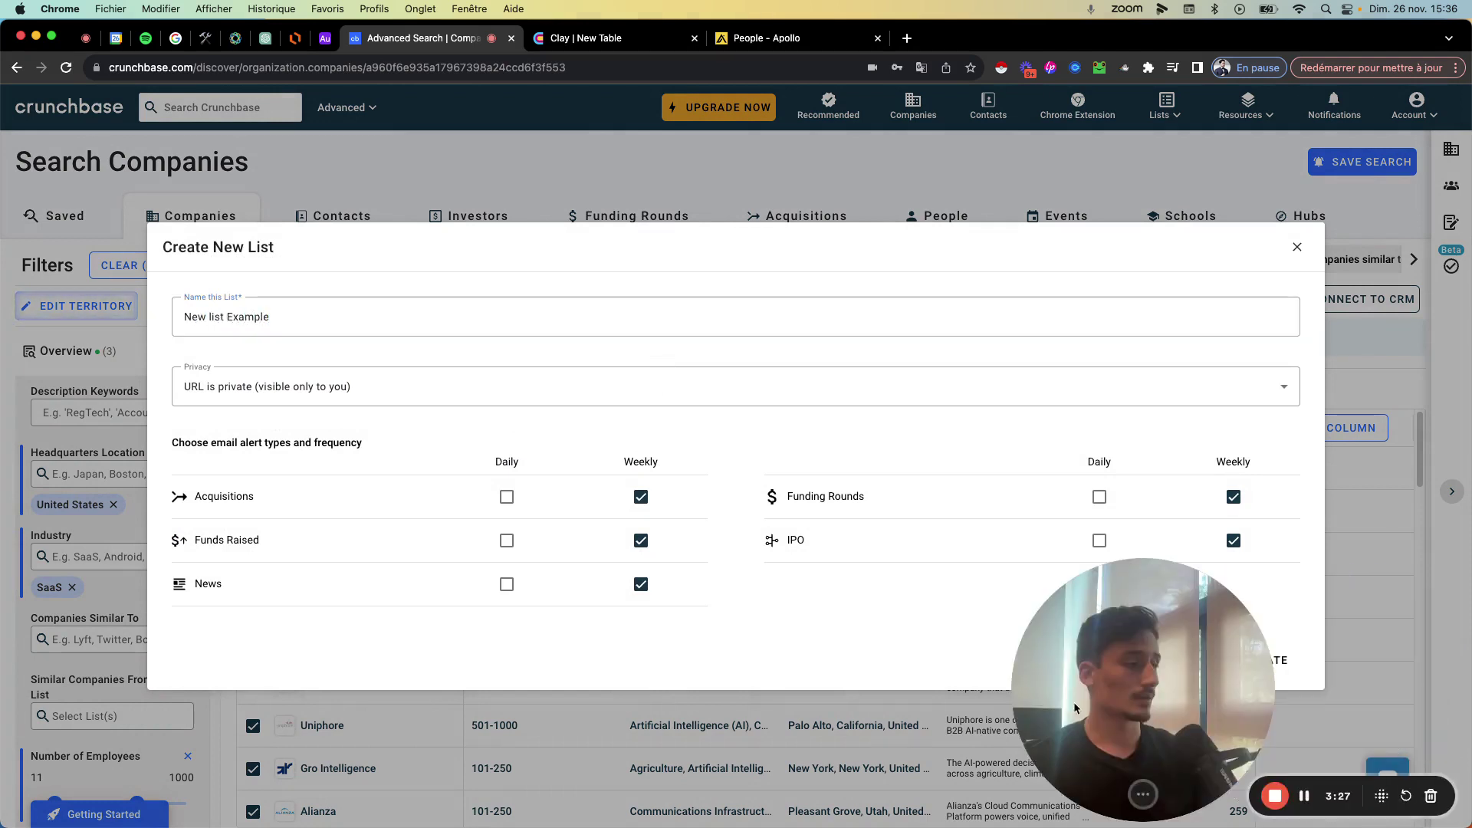
left_click(1265, 662)
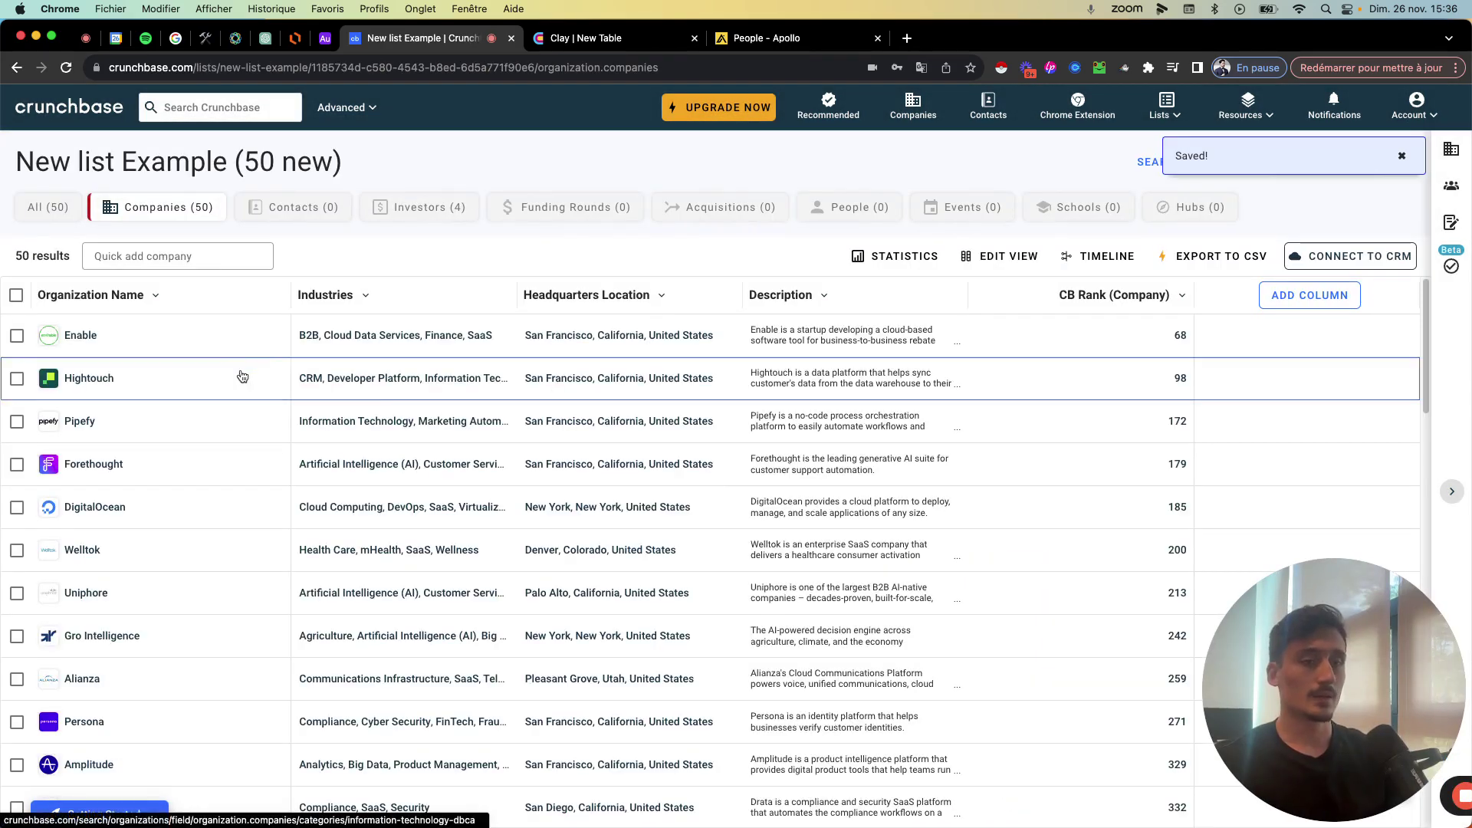
left_click(15, 68)
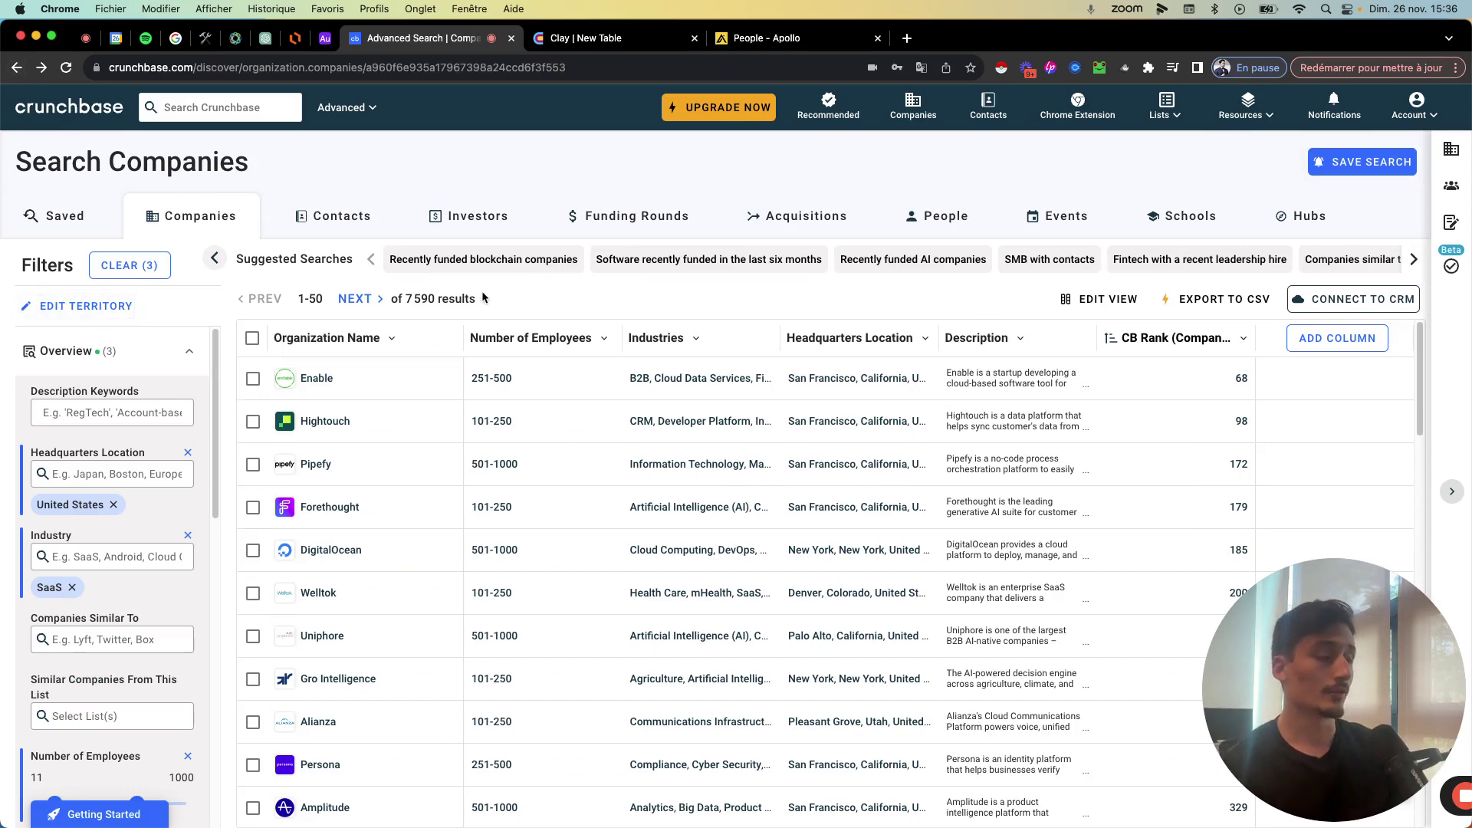
Step: Add results 51–100 and 101–150 to New list Example, one page of 50 at a time
left_click(355, 298)
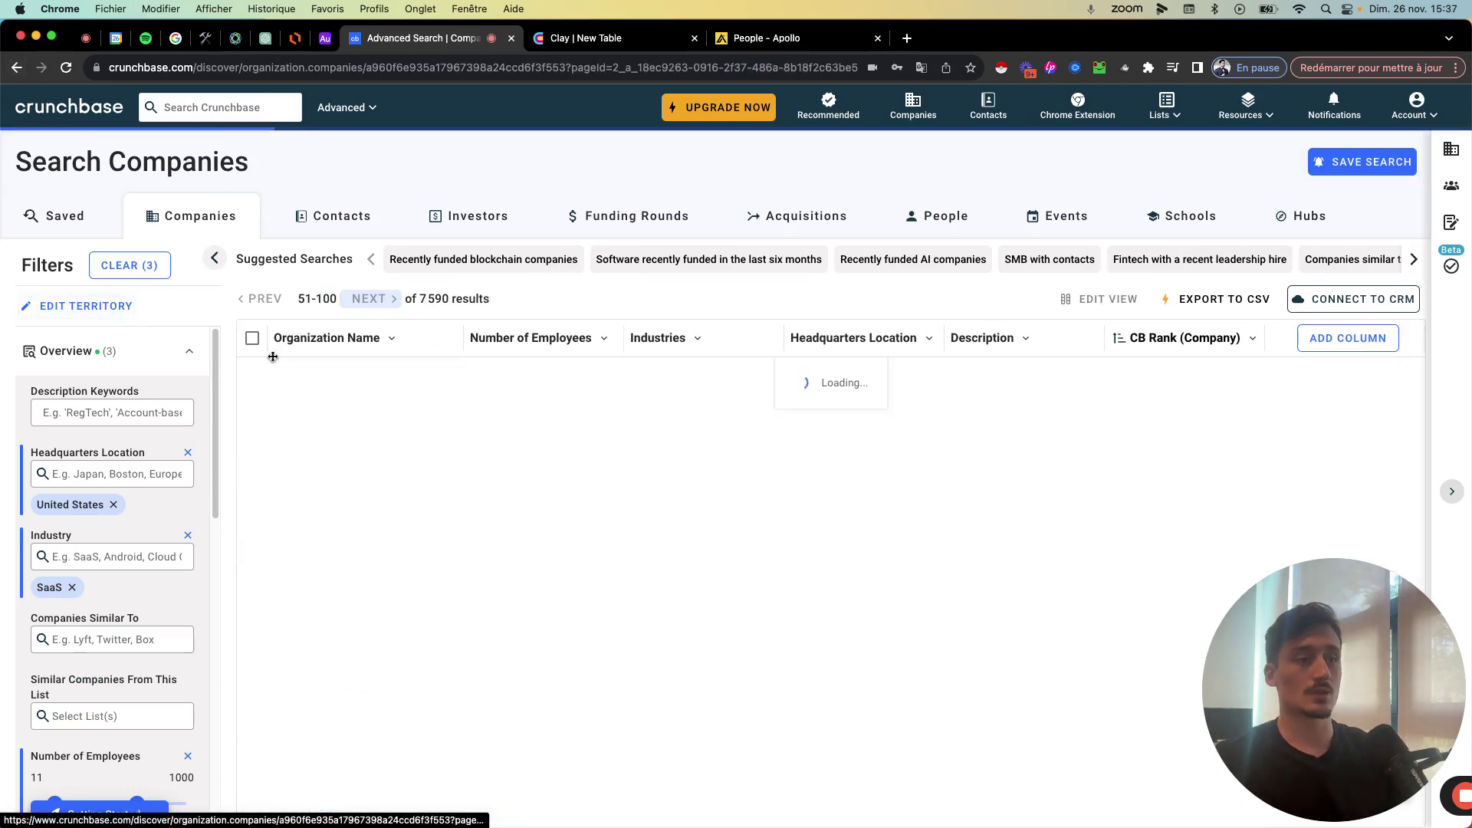
left_click(253, 338)
left_click(306, 388)
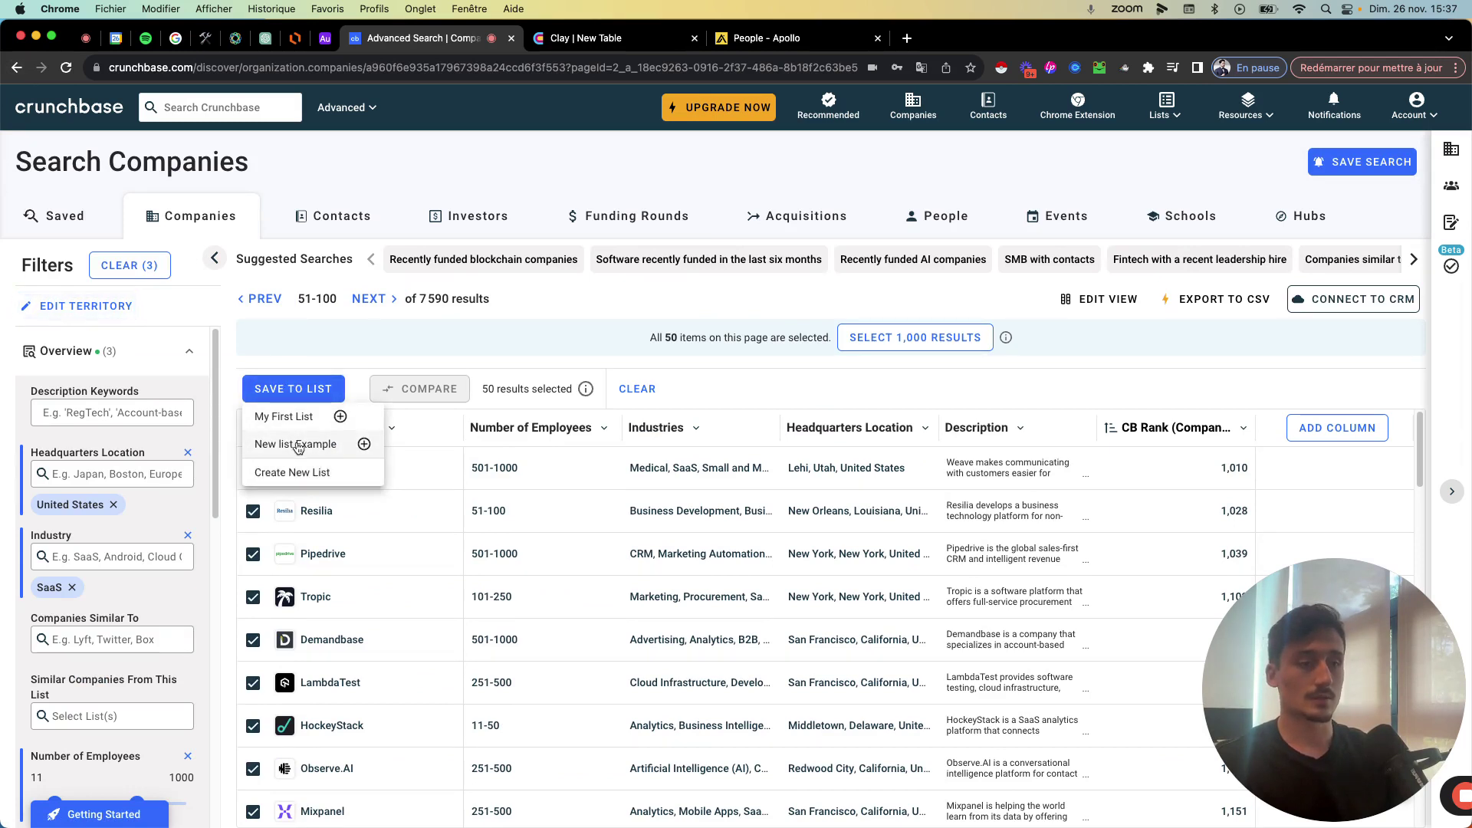
left_click(299, 444)
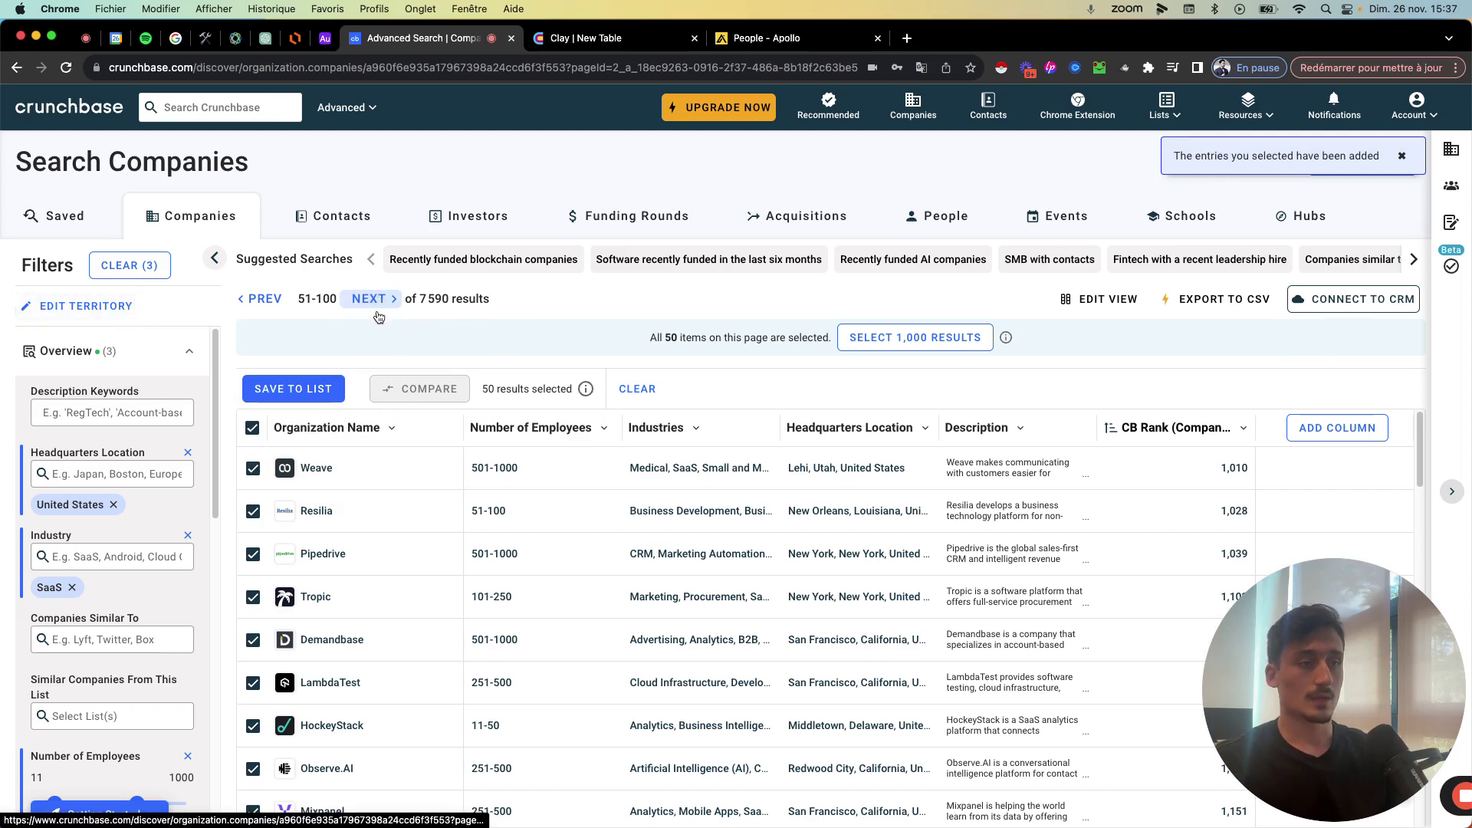
left_click(378, 299)
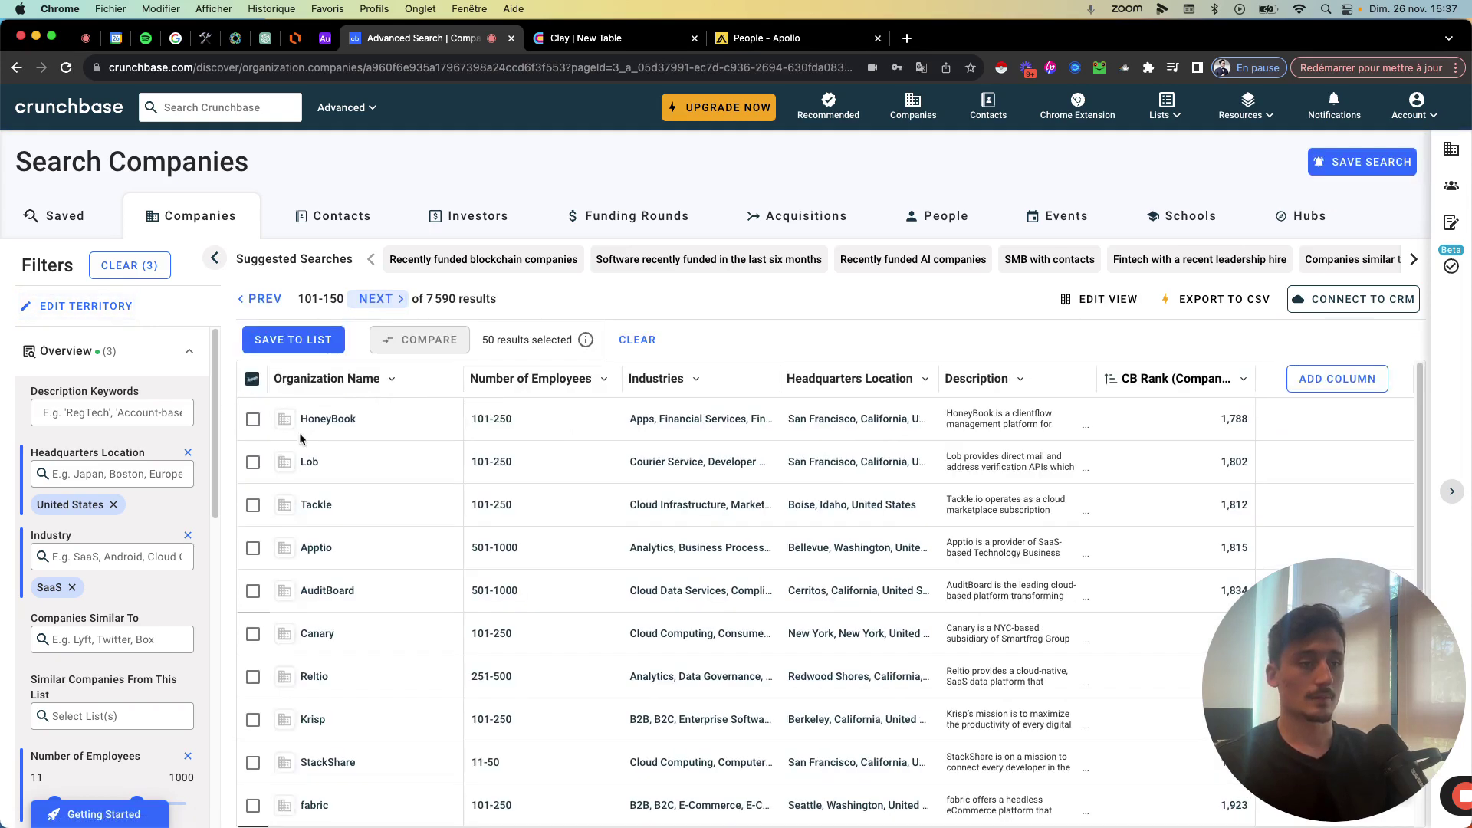
left_click(250, 381)
left_click(250, 381)
left_click(253, 381)
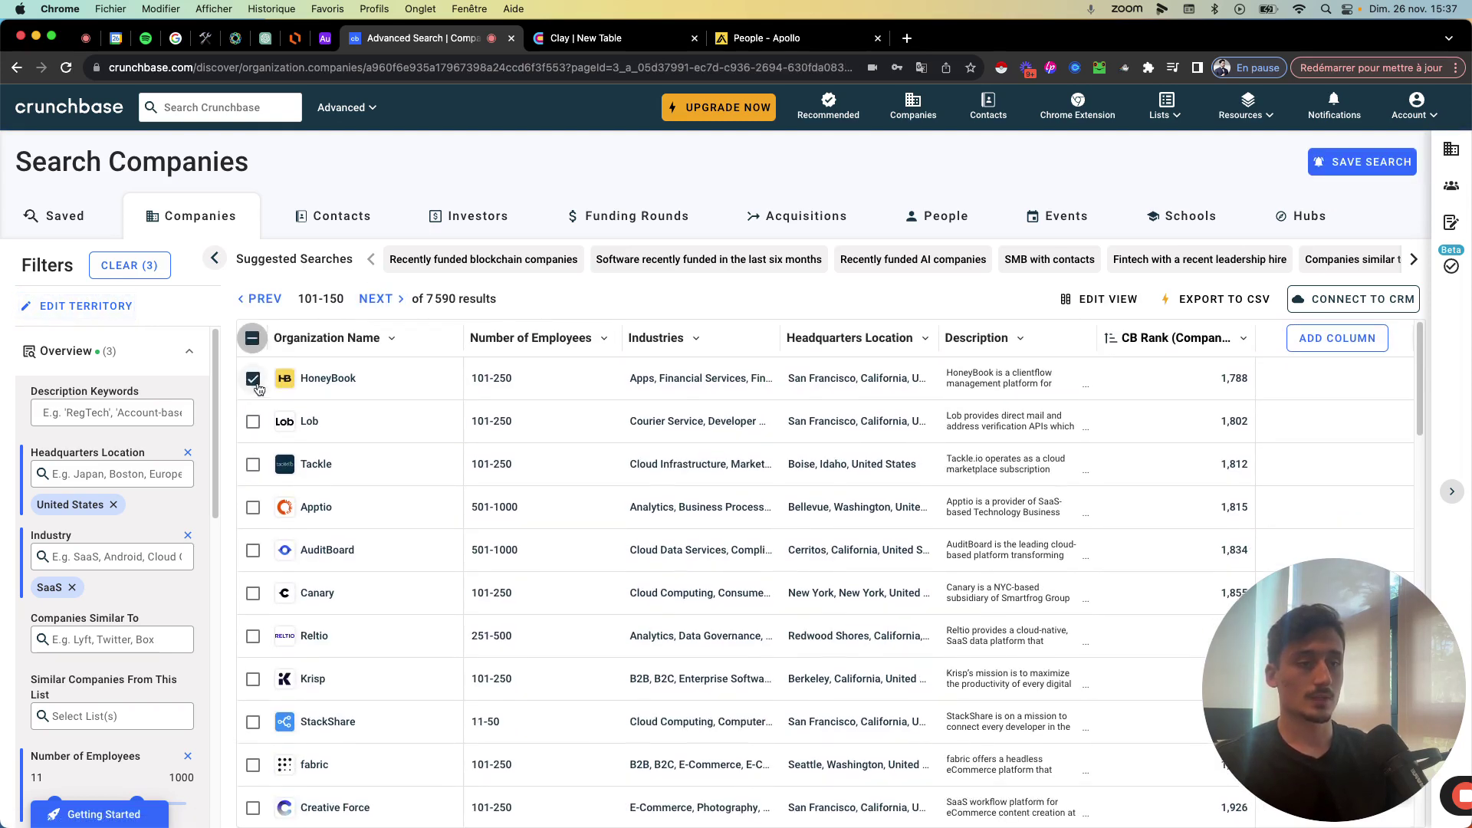
left_click(252, 338)
left_click(293, 389)
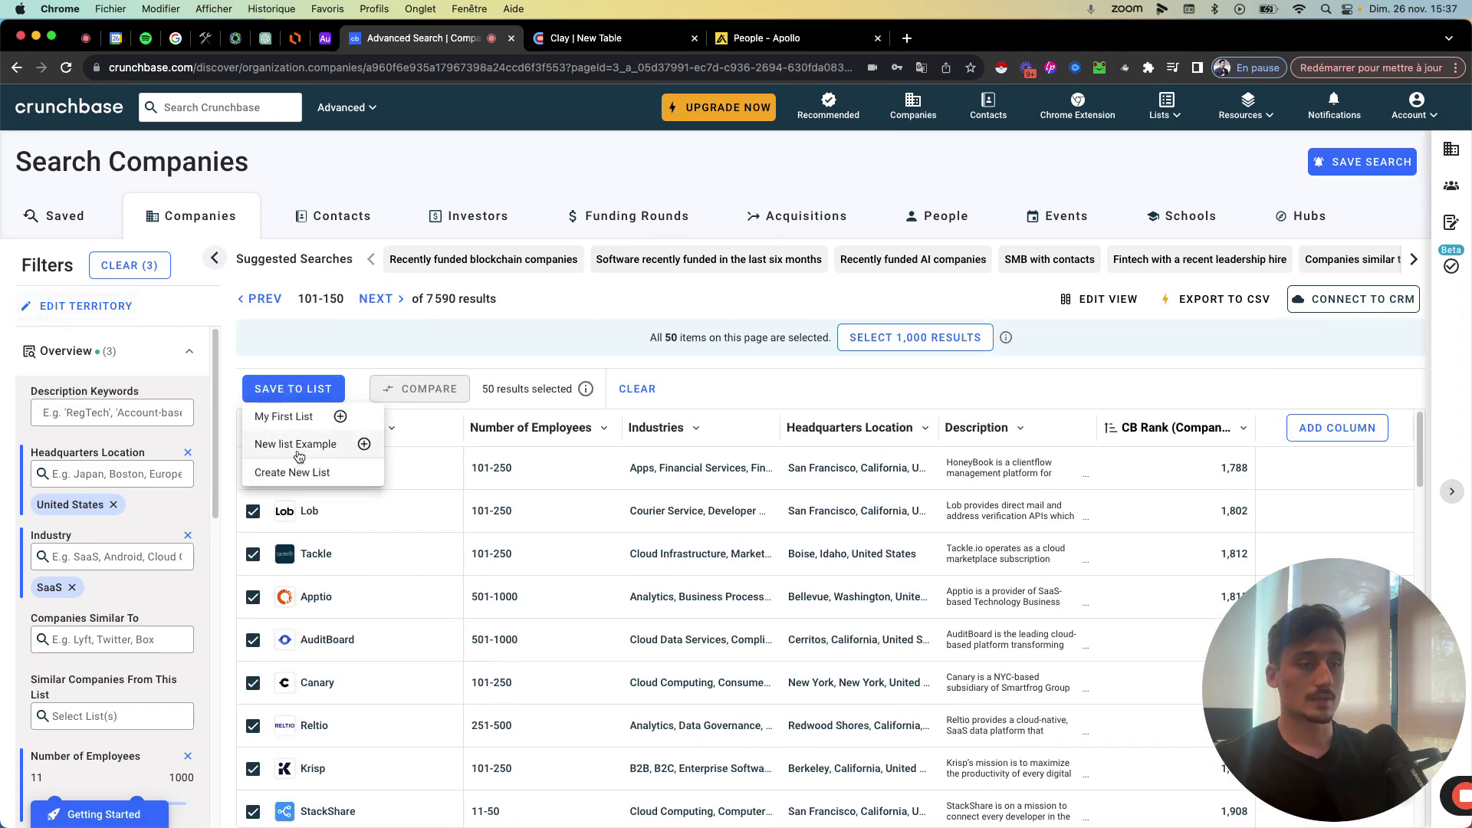
Step: Add results 151–200 and 201–250 to New list Example as well
left_click(369, 300)
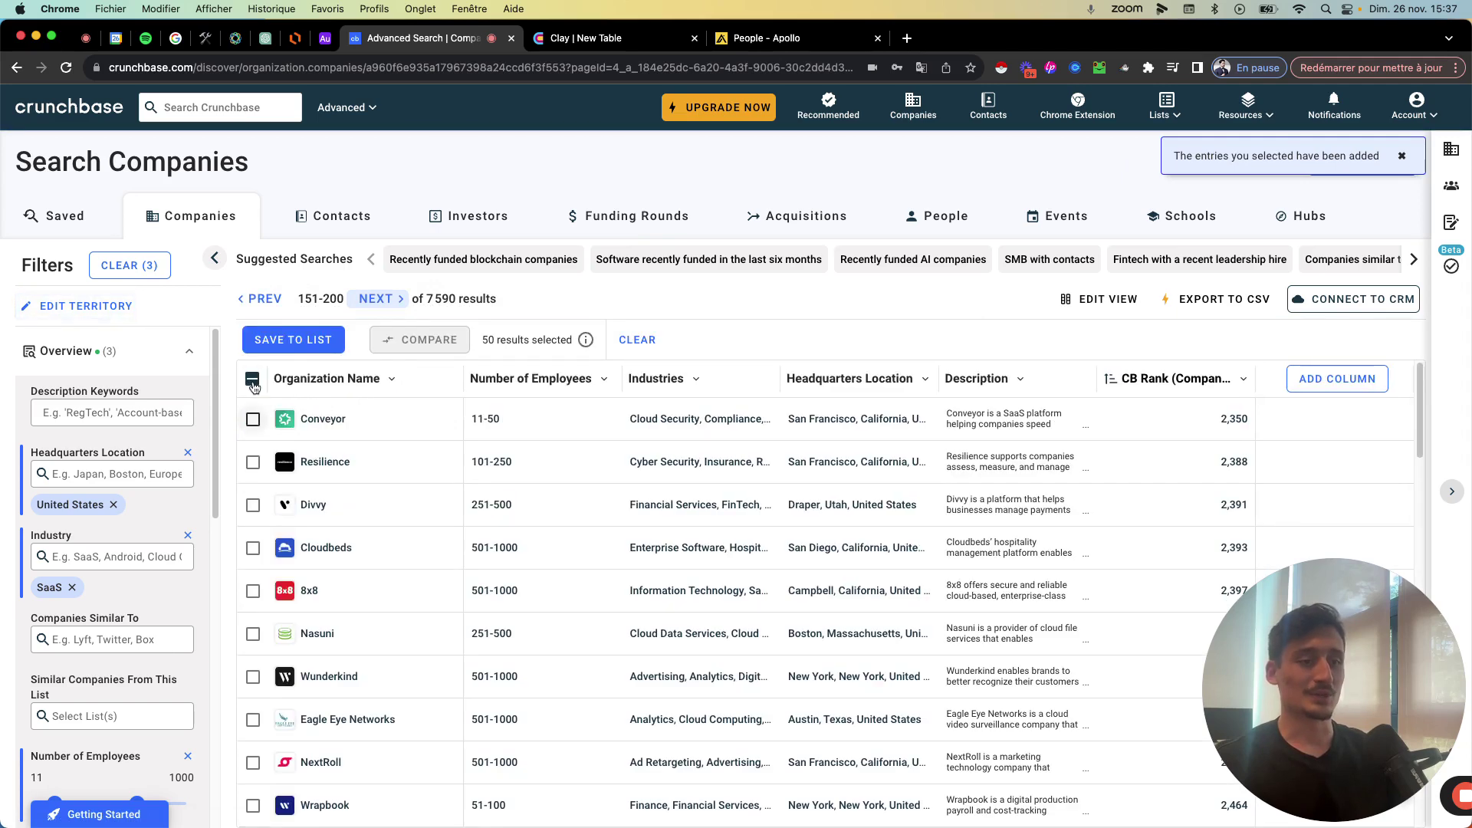
left_click(252, 338)
left_click(292, 388)
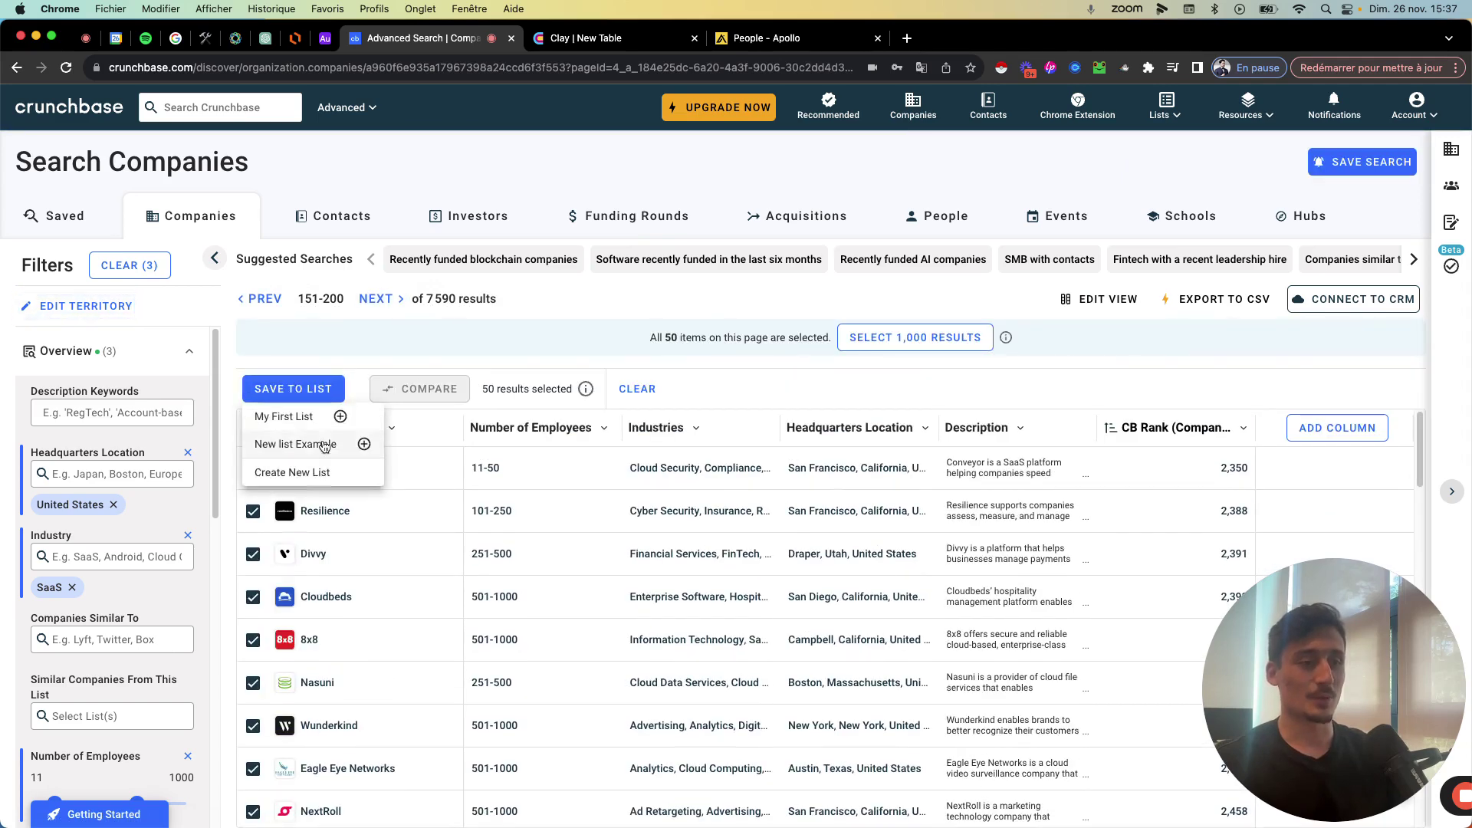
left_click(334, 435)
left_click(375, 299)
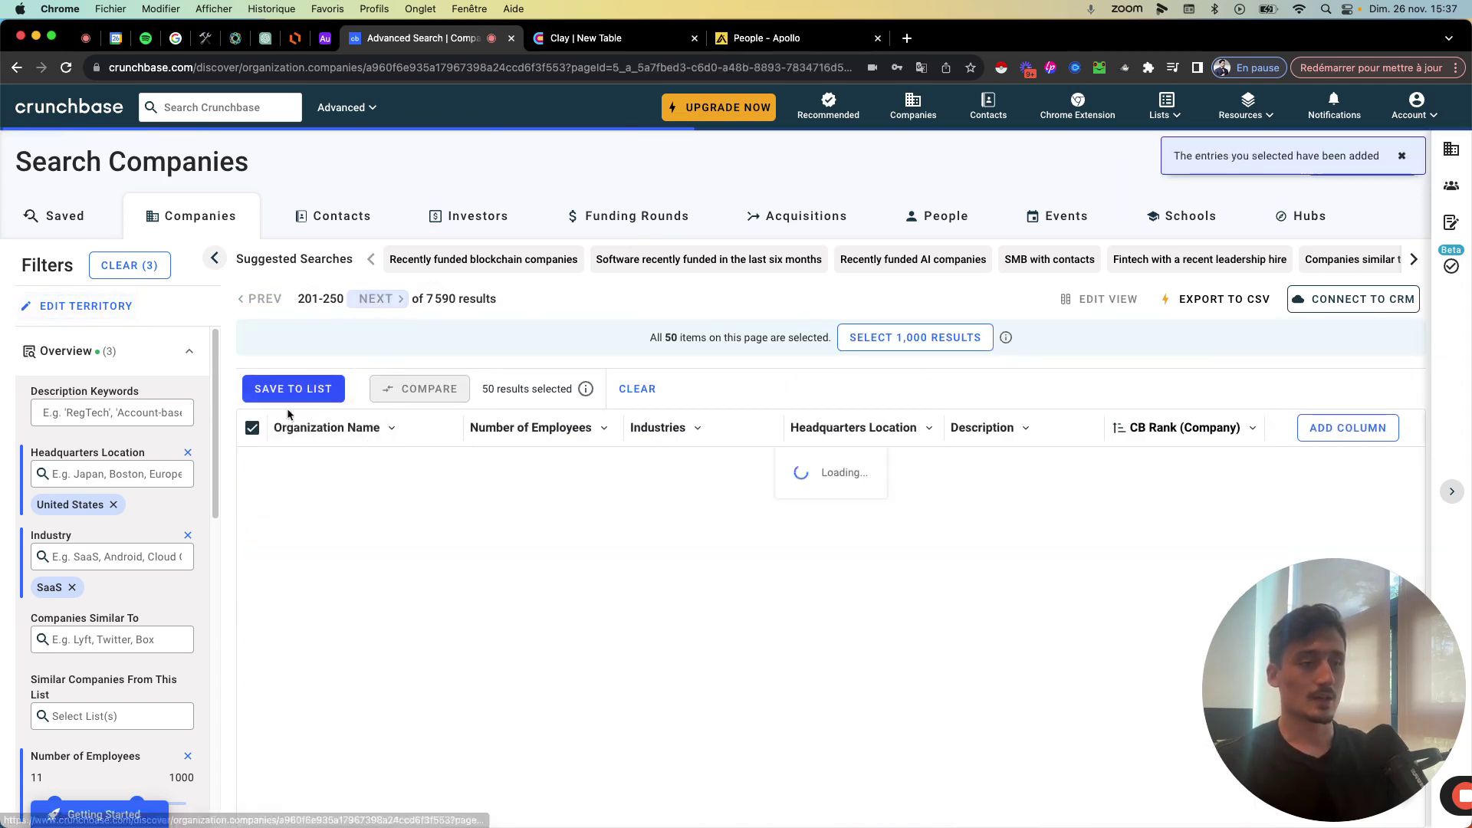
left_click(253, 339)
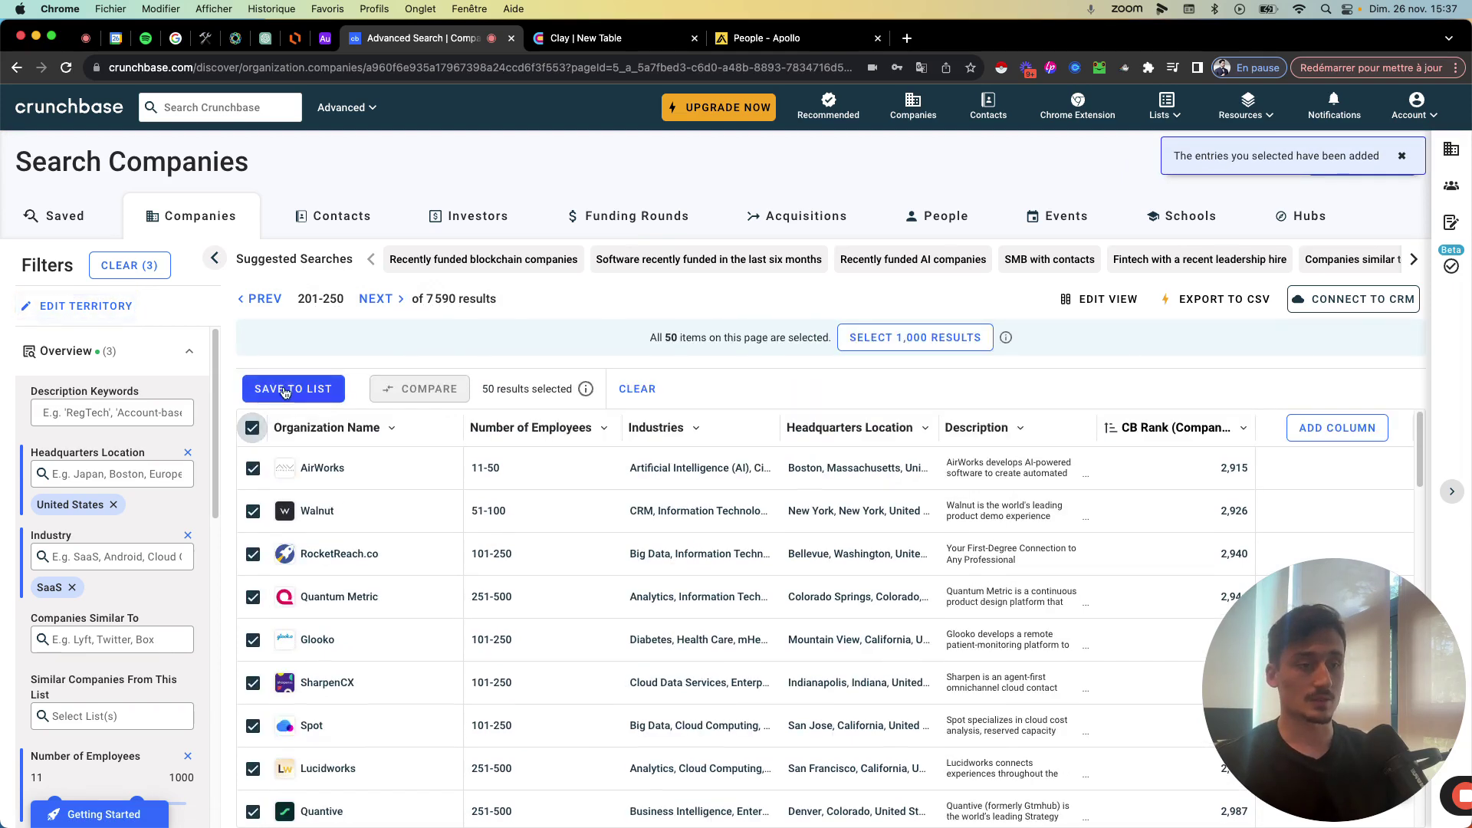
left_click(284, 390)
left_click(322, 442)
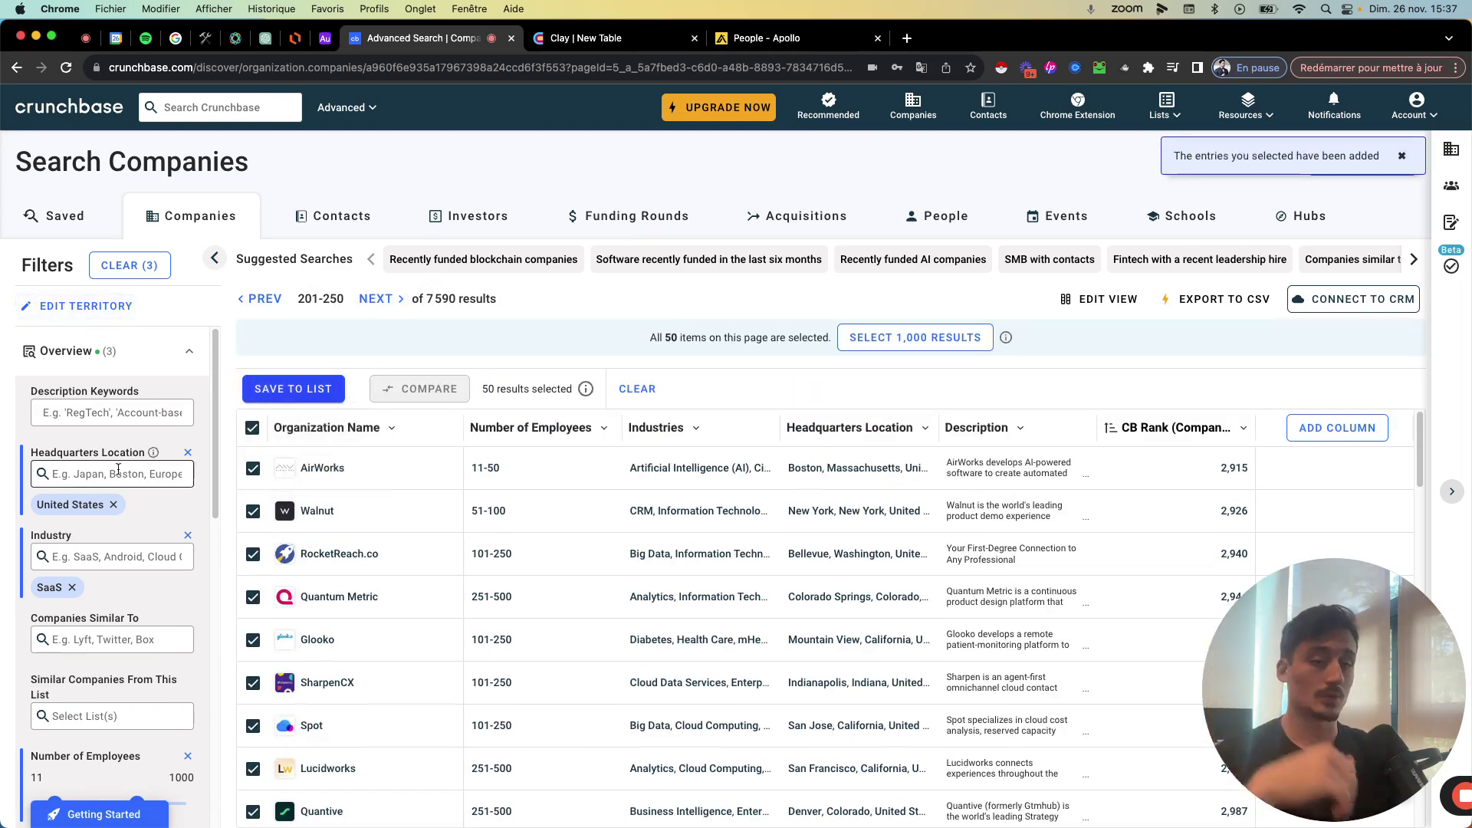
scroll(122, 480, "down", 10)
scroll(123, 480, "down", 5)
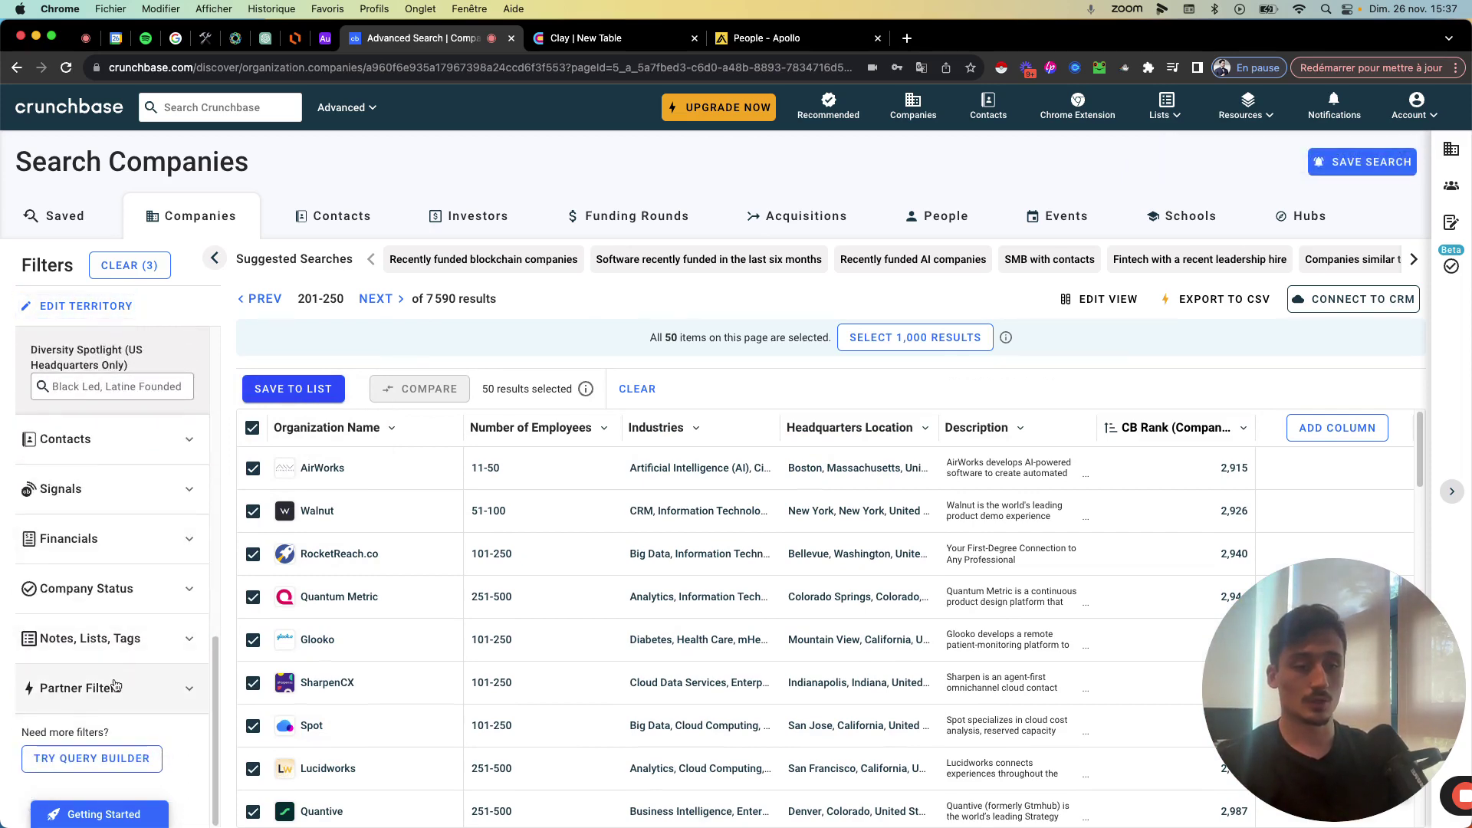
Step: Set the Lists filter to include only companies from New list Example
left_click(134, 638)
scroll(115, 499, "down", 4)
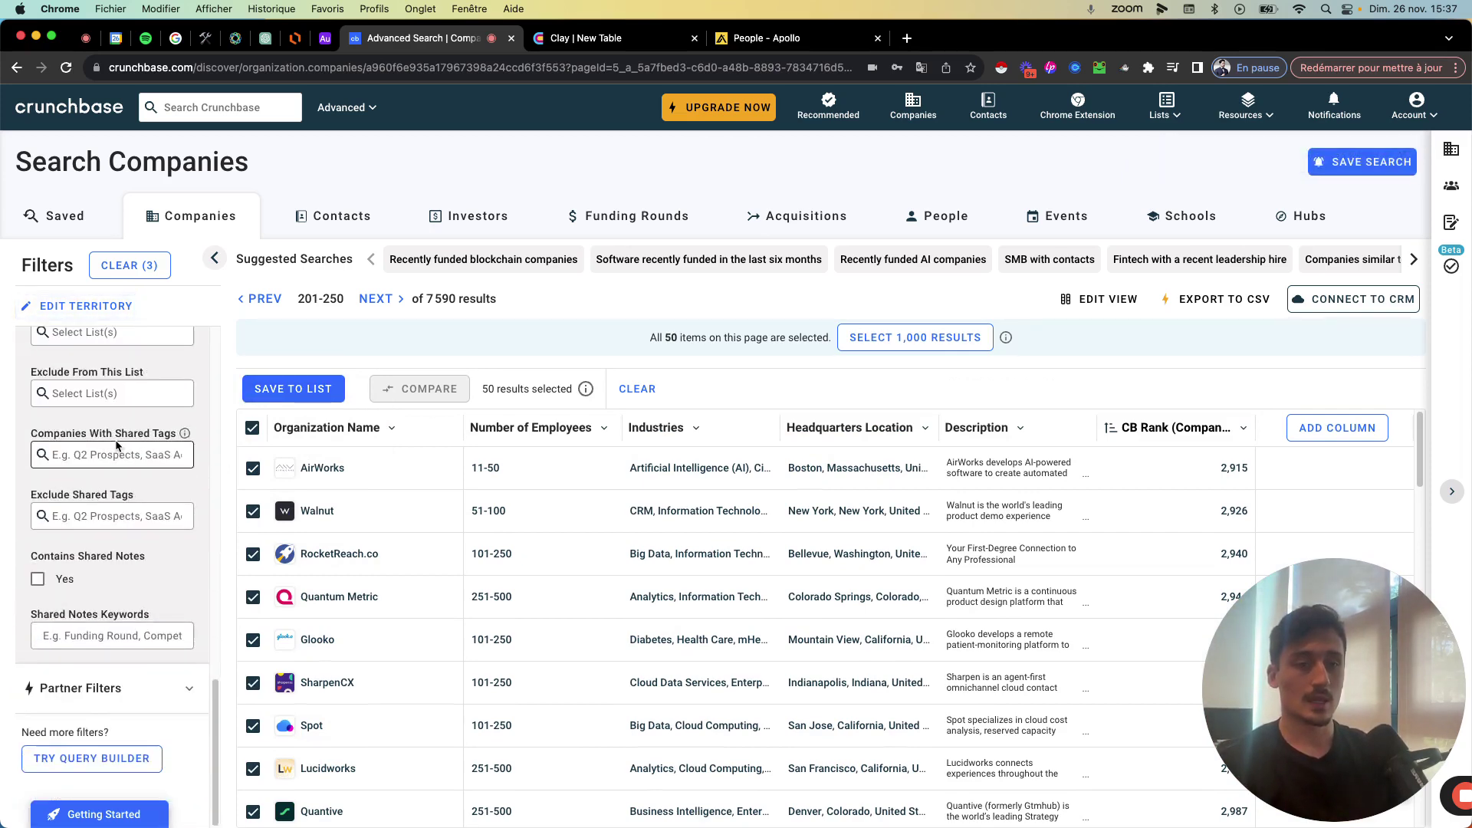
left_click(97, 452)
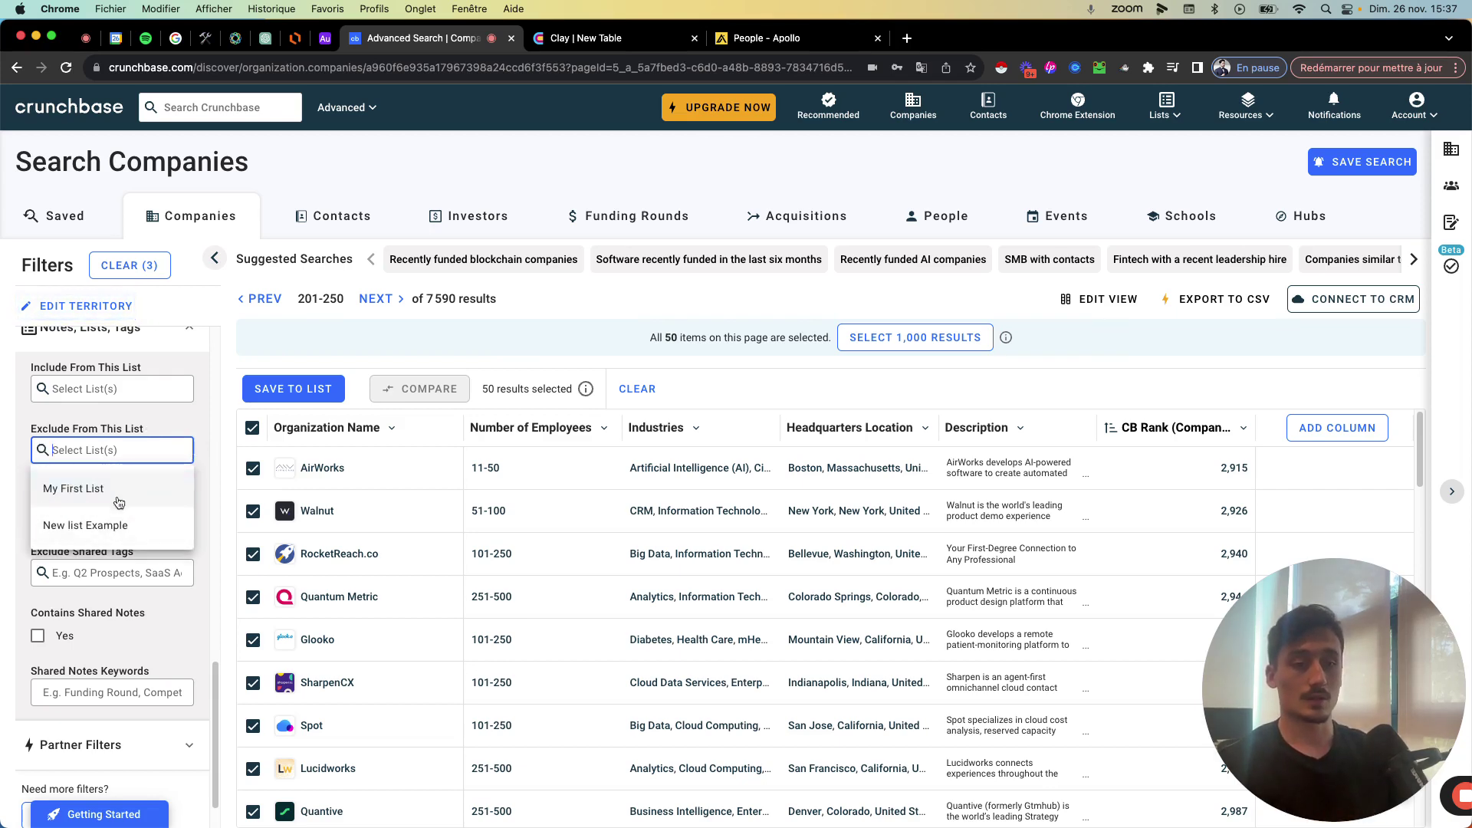
left_click(85, 525)
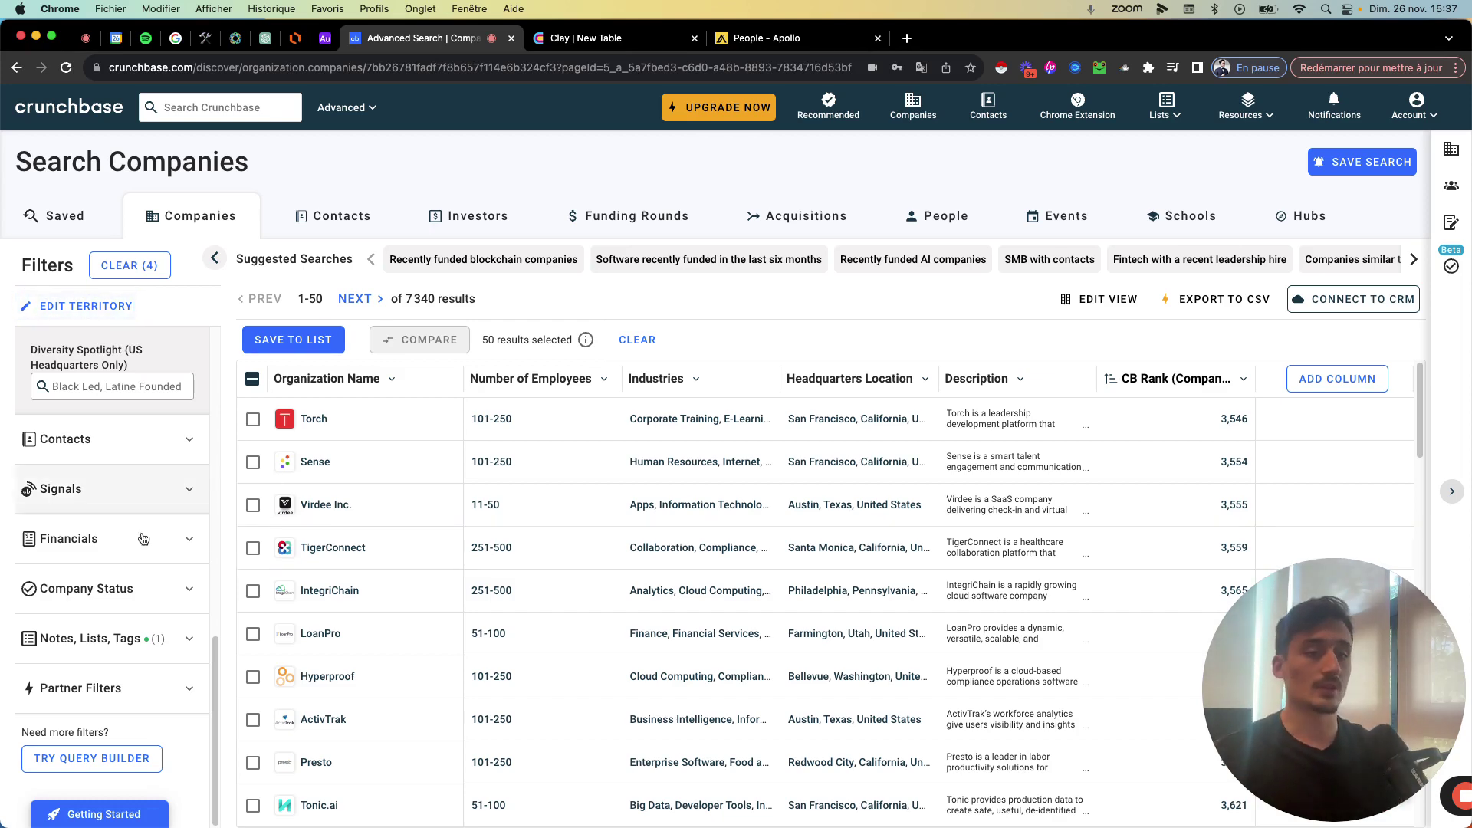
left_click(176, 639)
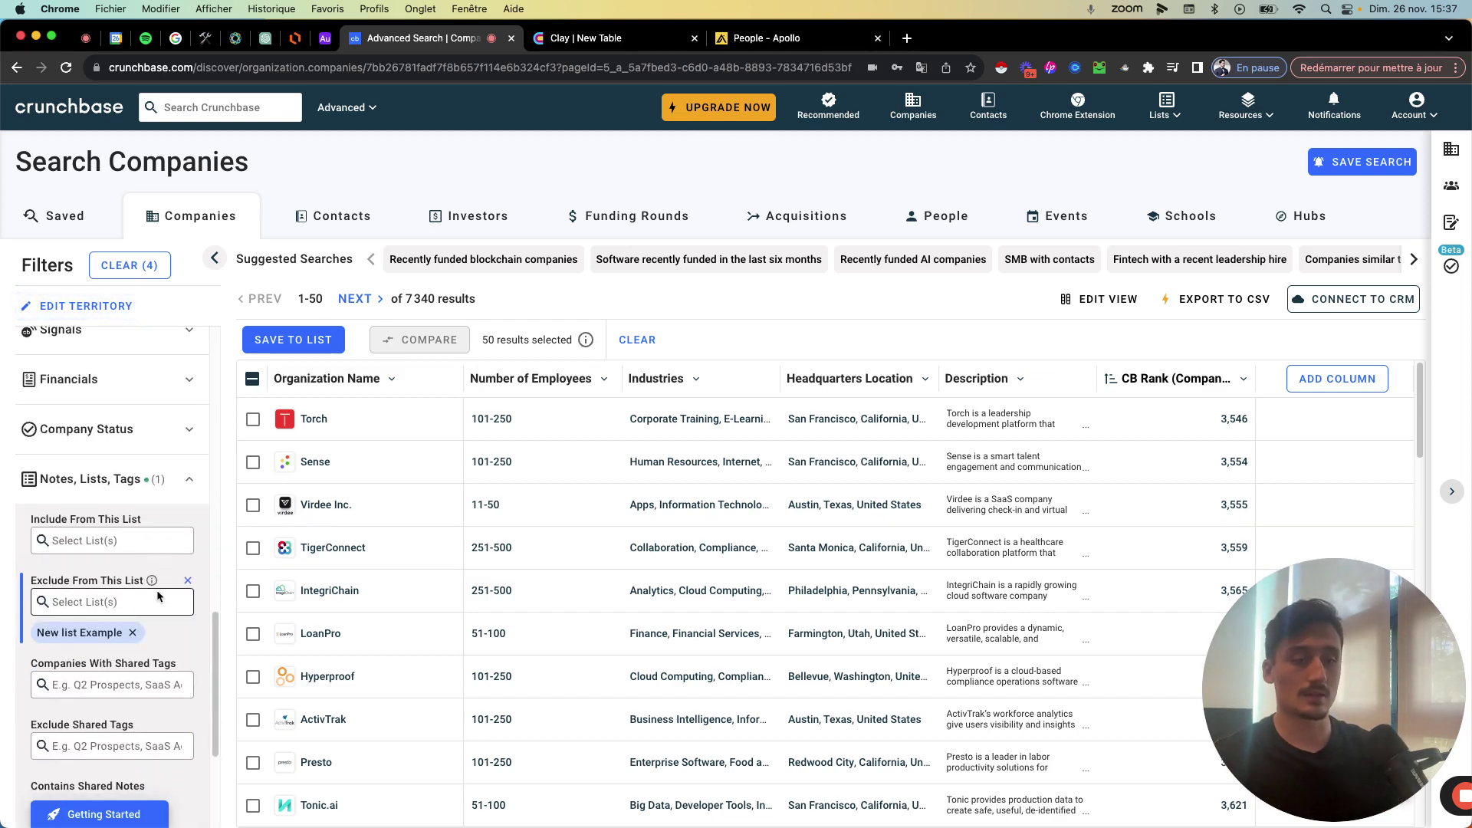
left_click(189, 582)
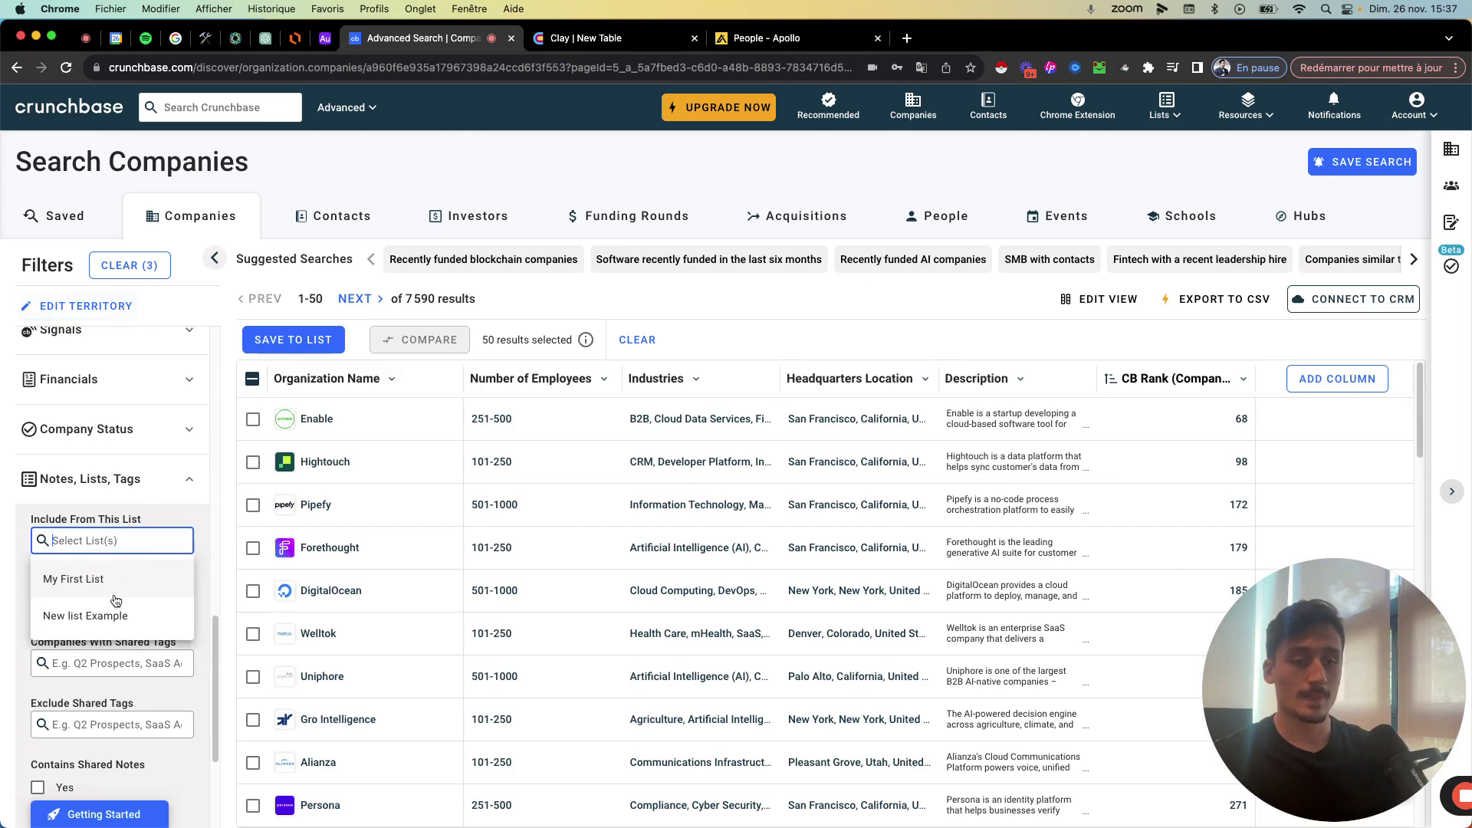
left_click(89, 616)
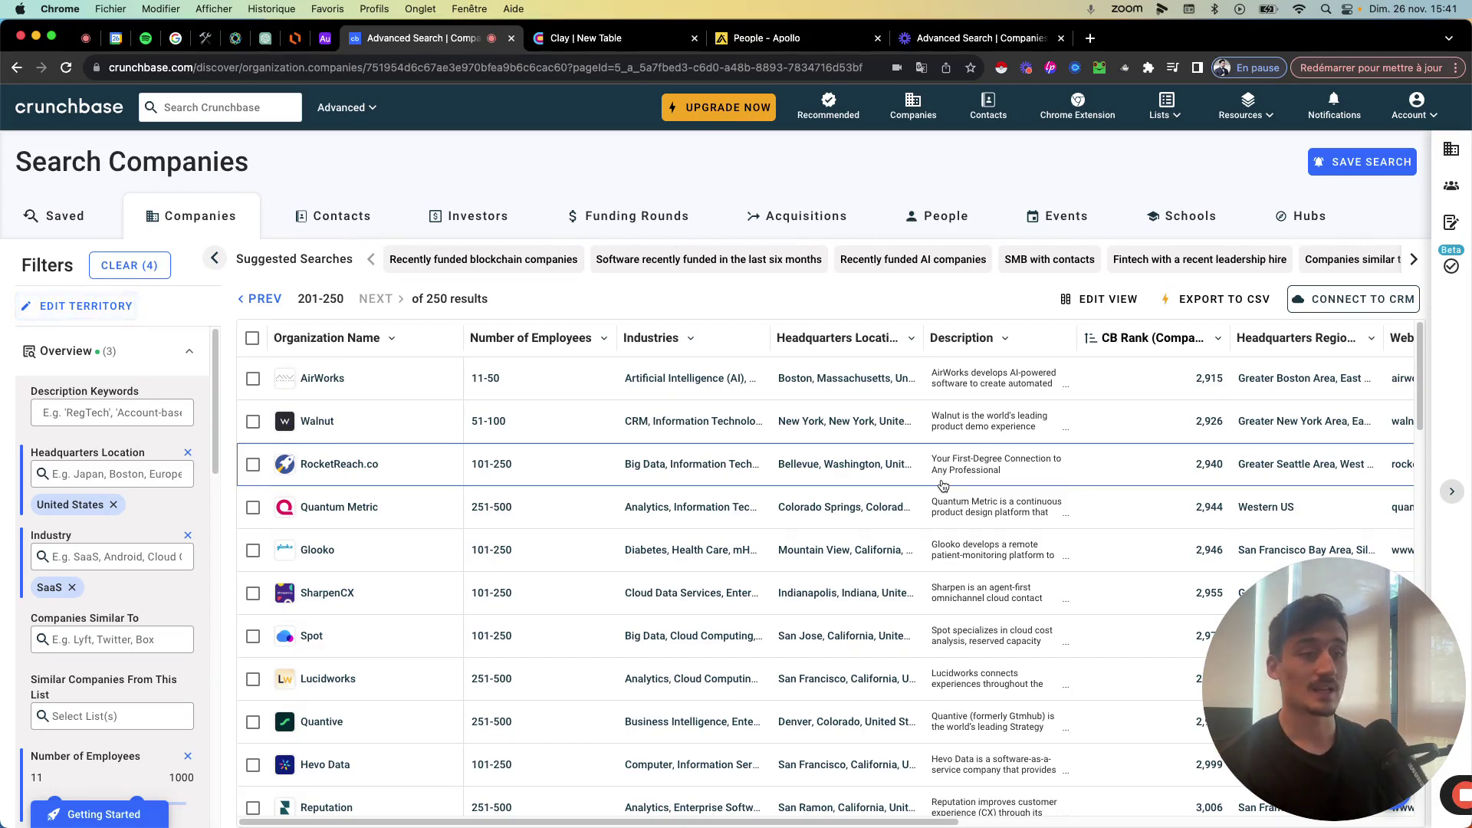
Step: Page back to the first page of the 250 filtered results
left_click(269, 301)
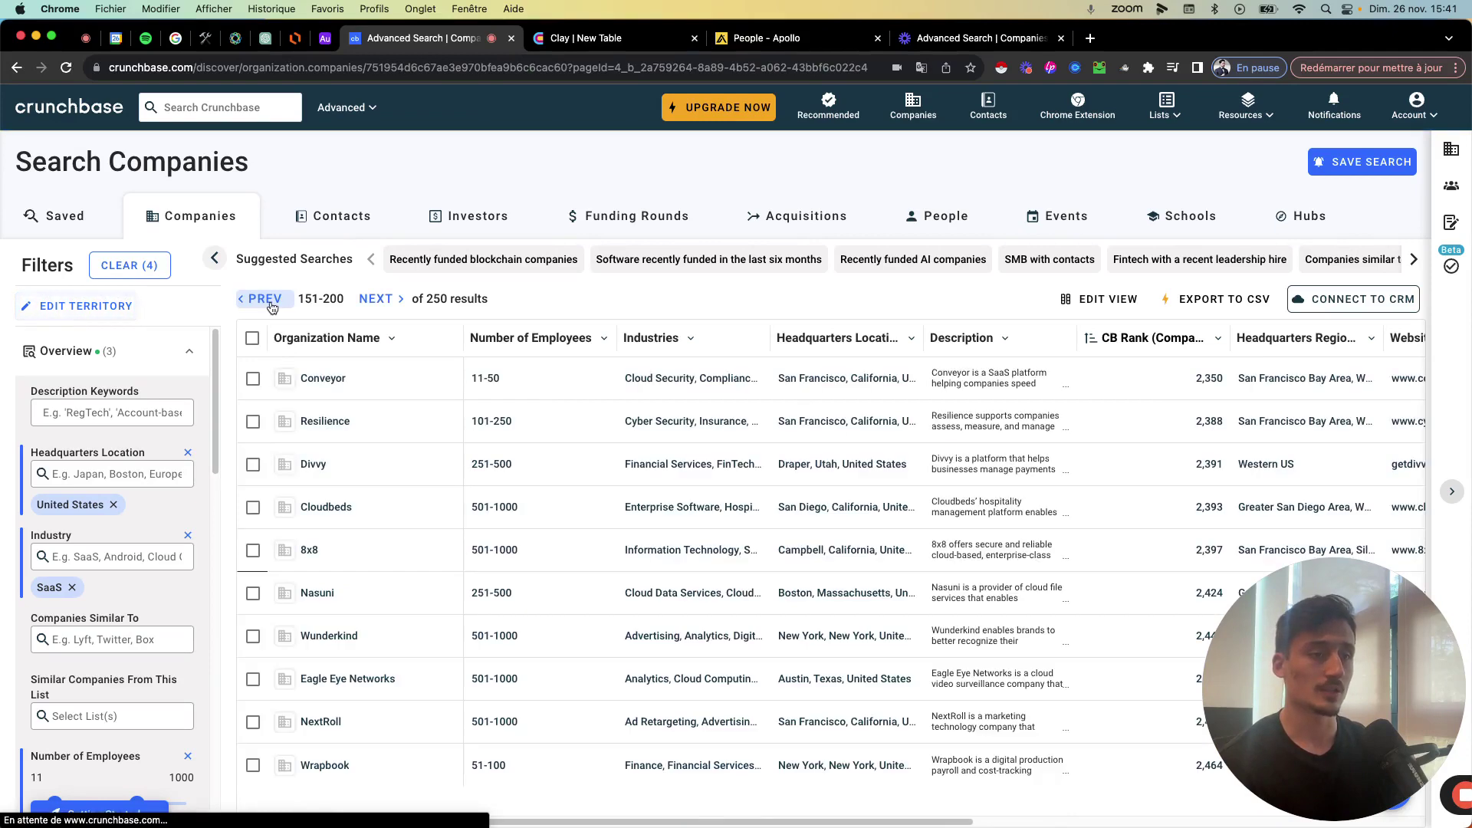
left_click(270, 303)
left_click(270, 303)
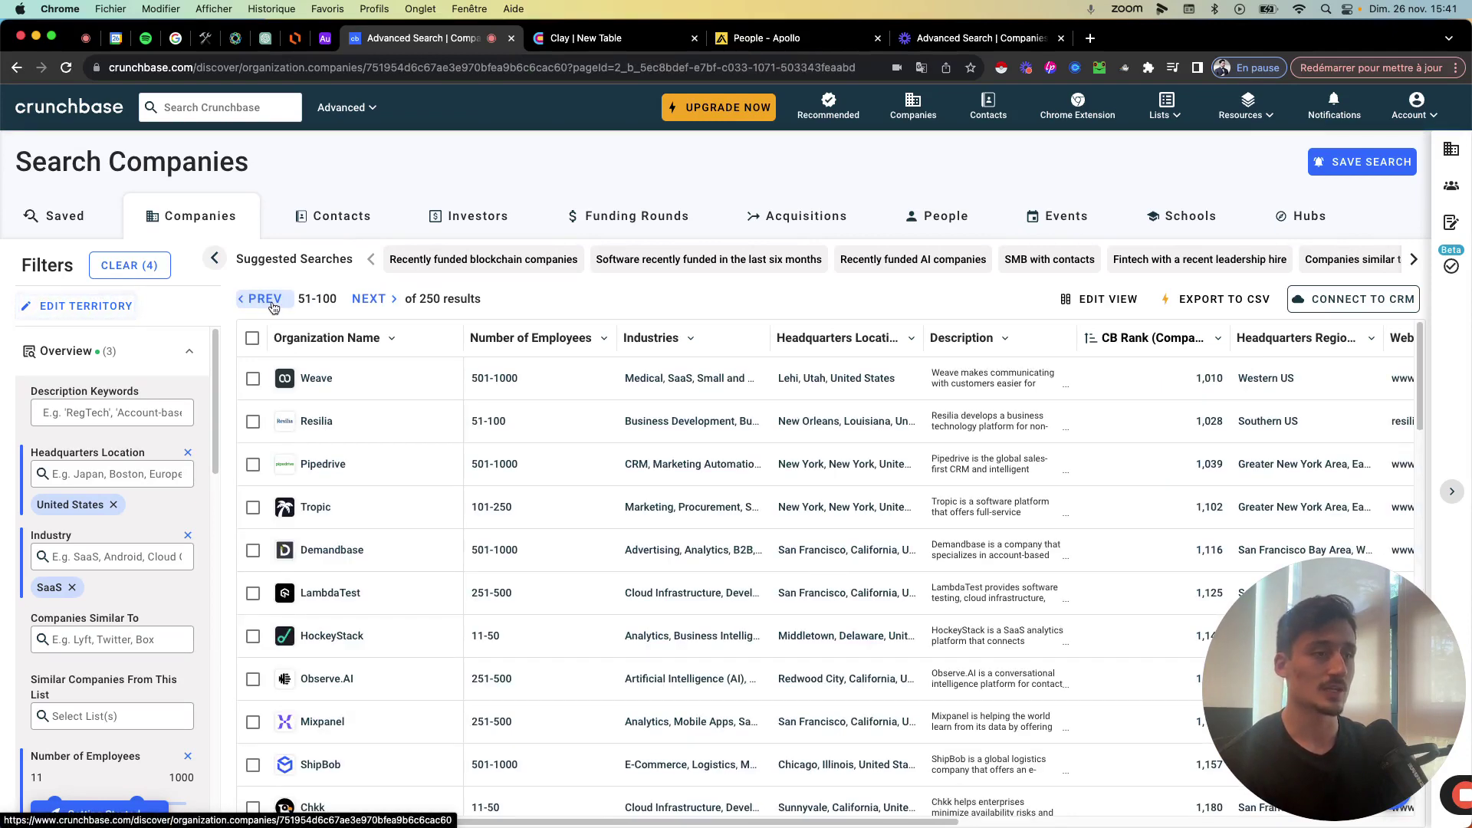
left_click(272, 306)
scroll(159, 502, "down", 6)
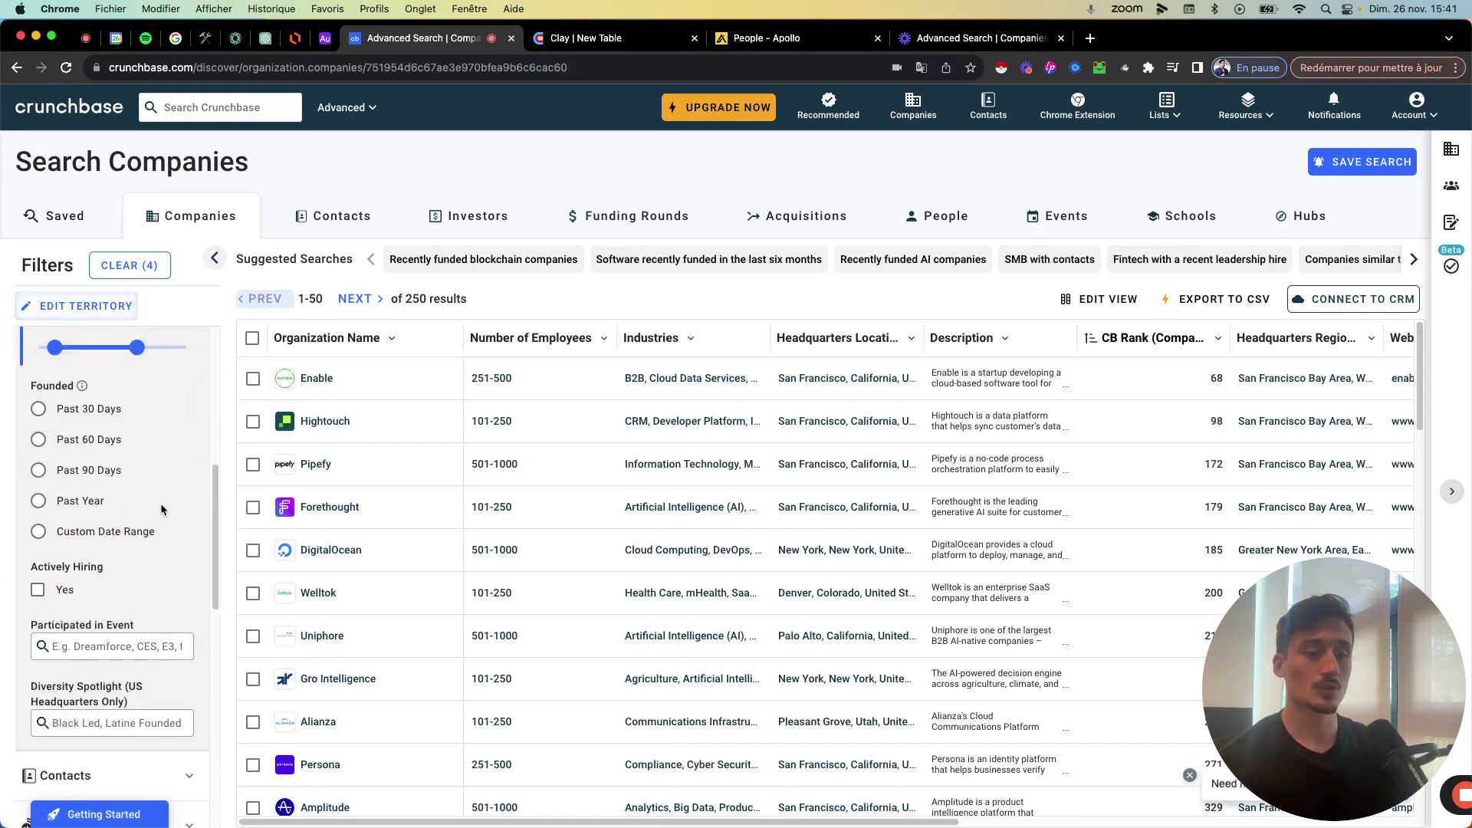
scroll(160, 503, "down", 5)
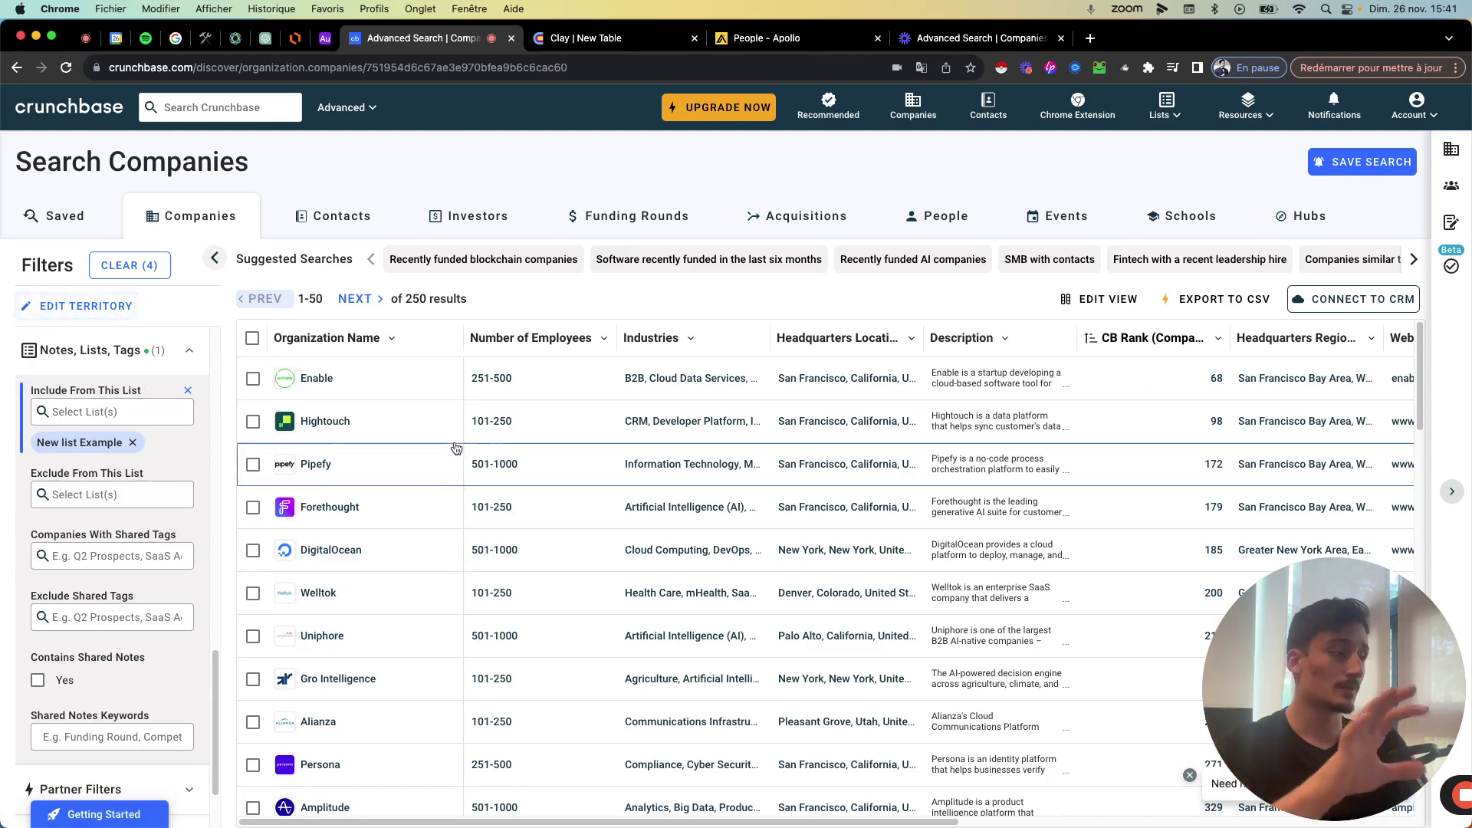
scroll(171, 393, "up", 8)
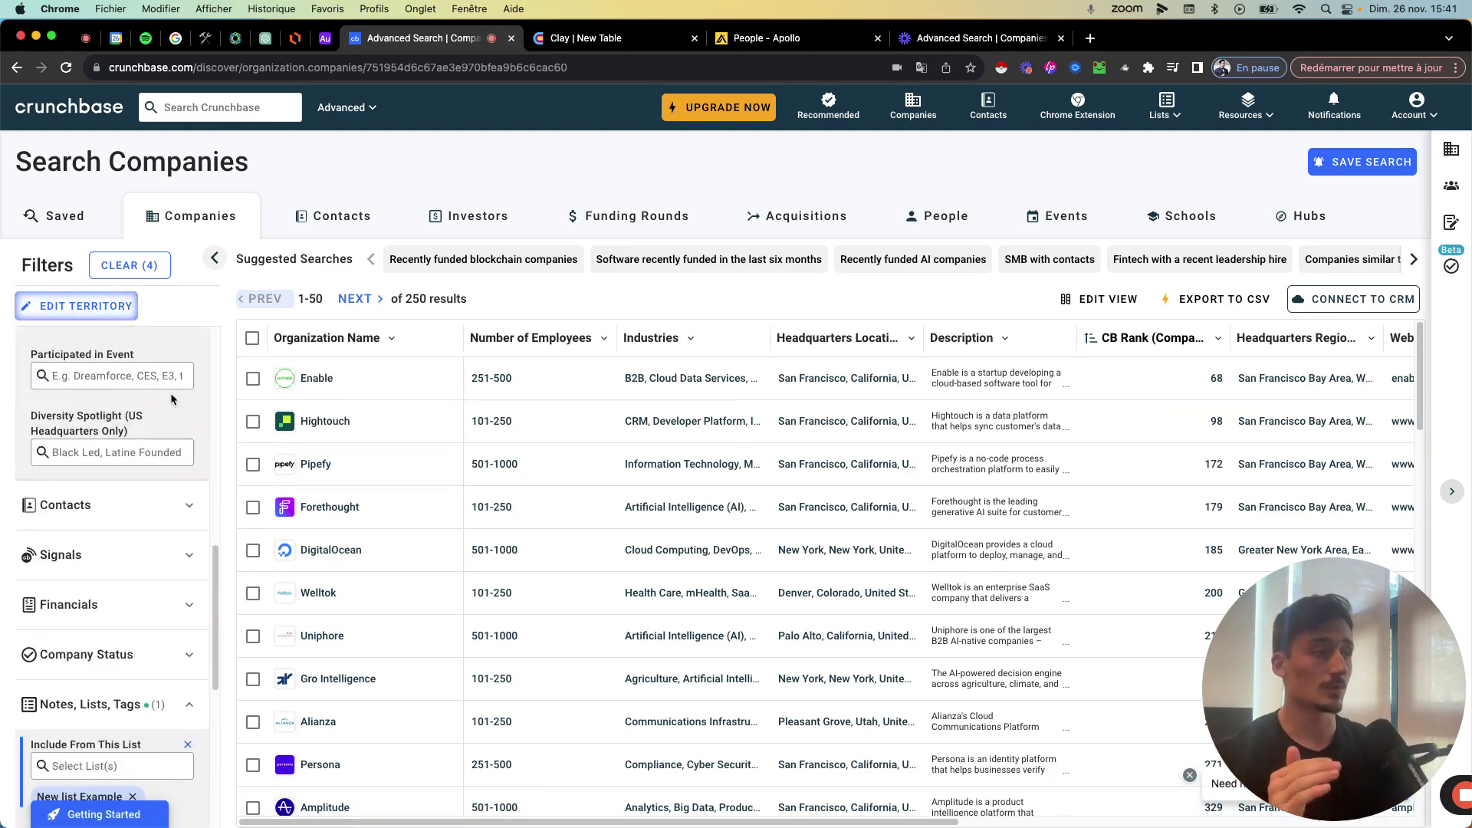
left_click(1103, 302)
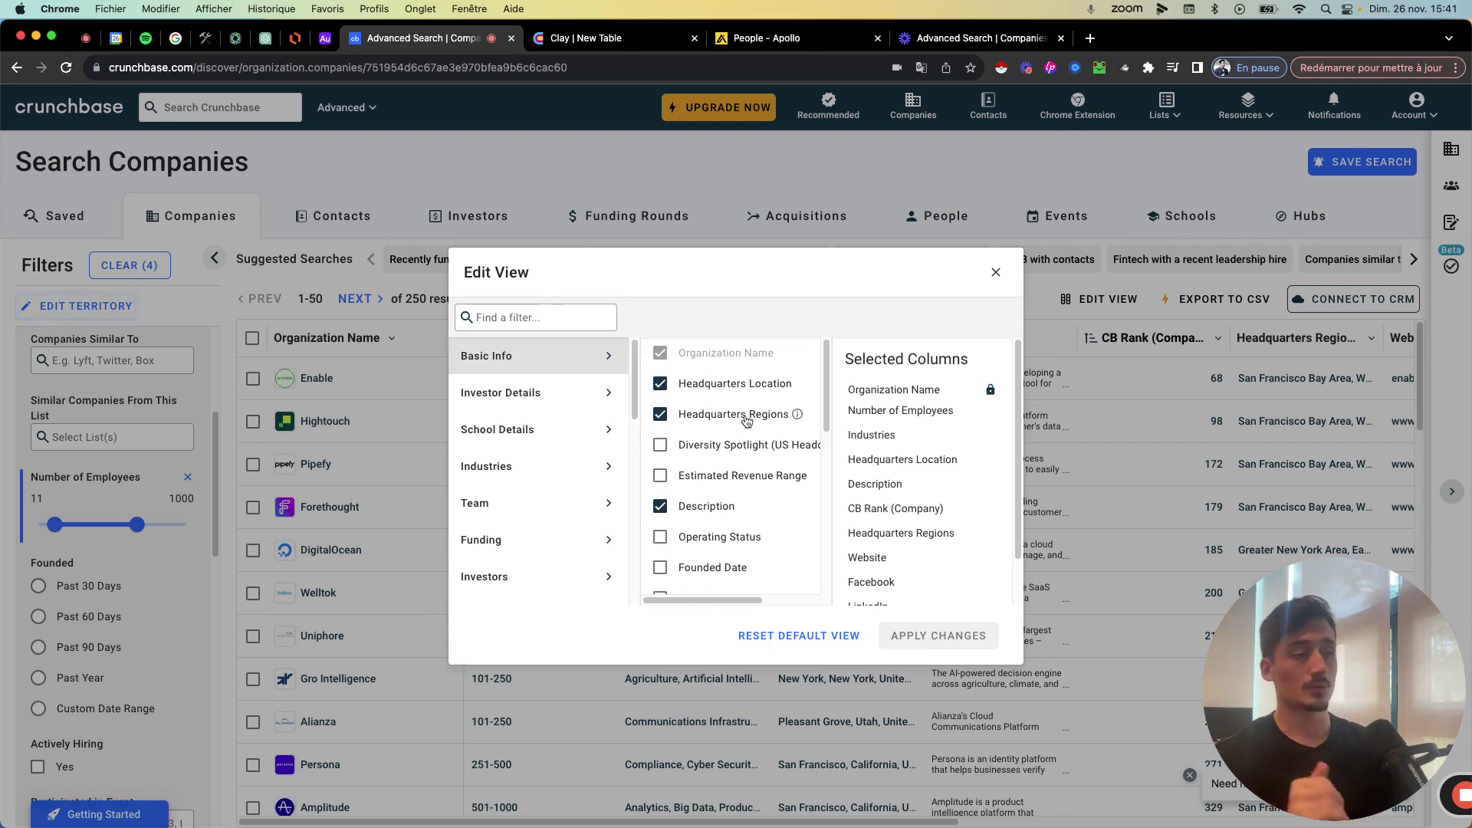
Step: Adjust the displayed columns, removing CB Rank (Company), and apply the changes
scroll(717, 472, "down", 1)
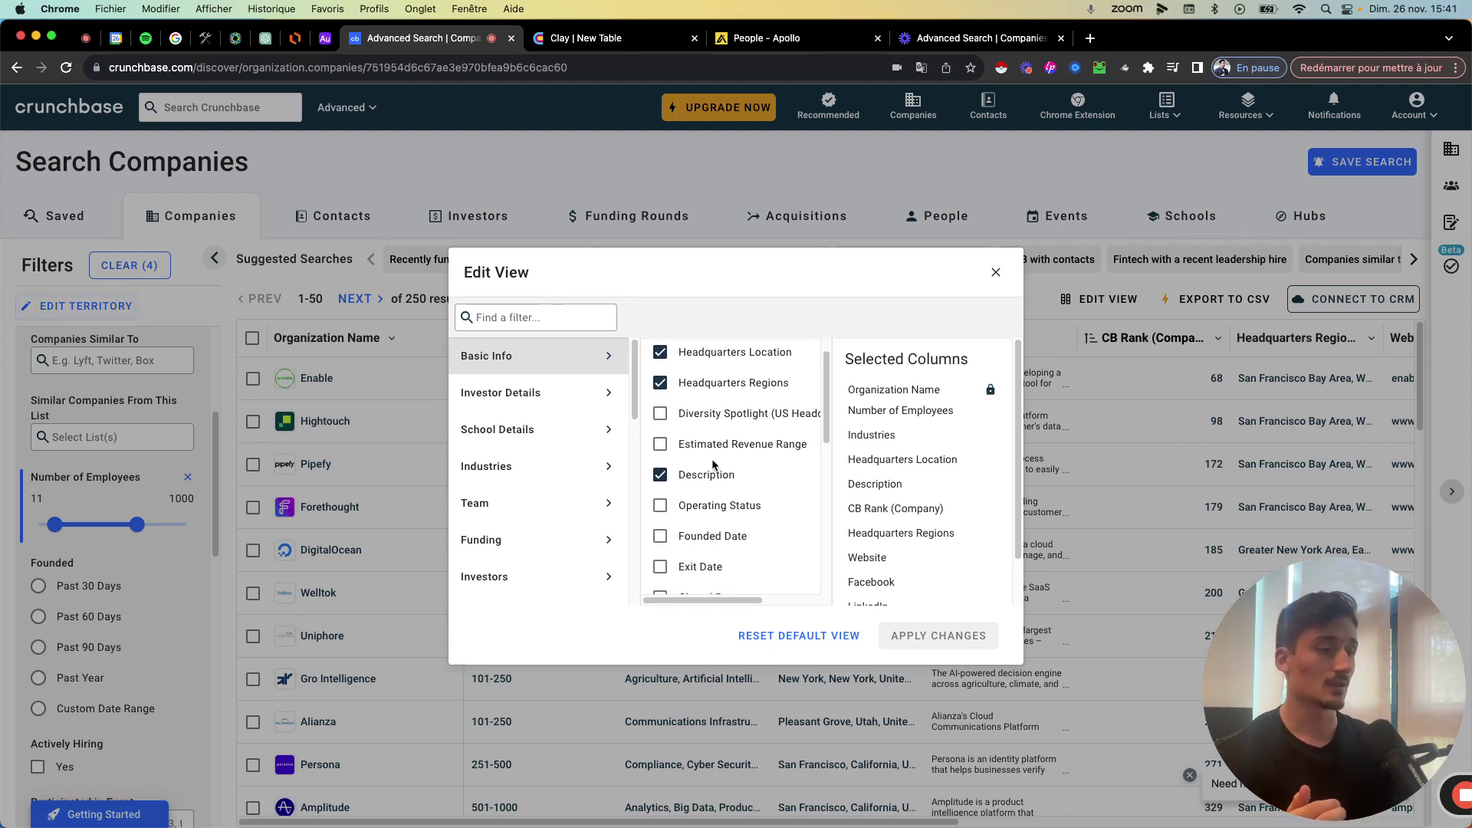
scroll(712, 476, "down", 1)
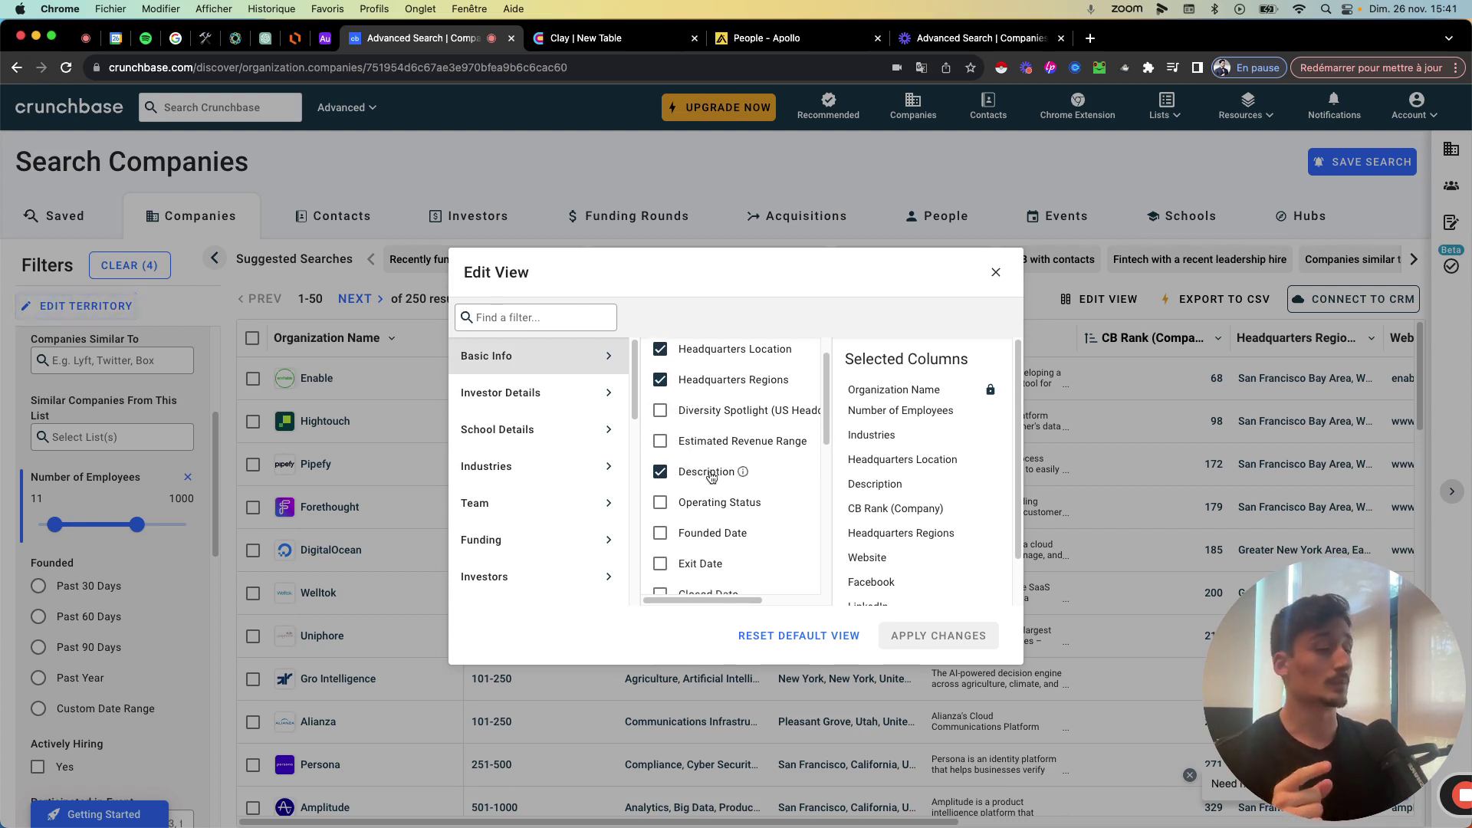
scroll(711, 476, "down", 5)
scroll(720, 445, "up", 2)
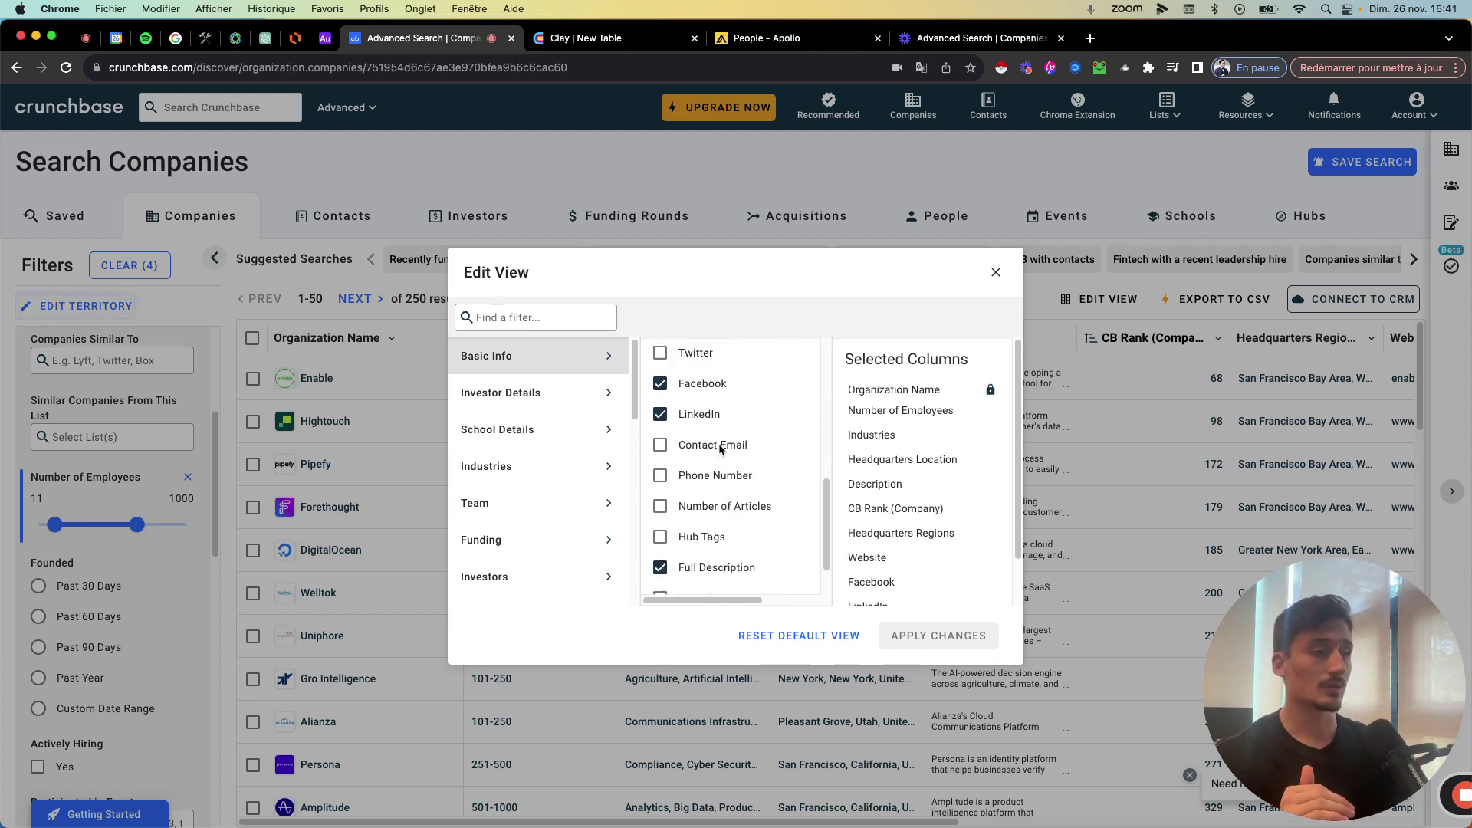
scroll(729, 444, "up", 3)
scroll(728, 475, "down", 6)
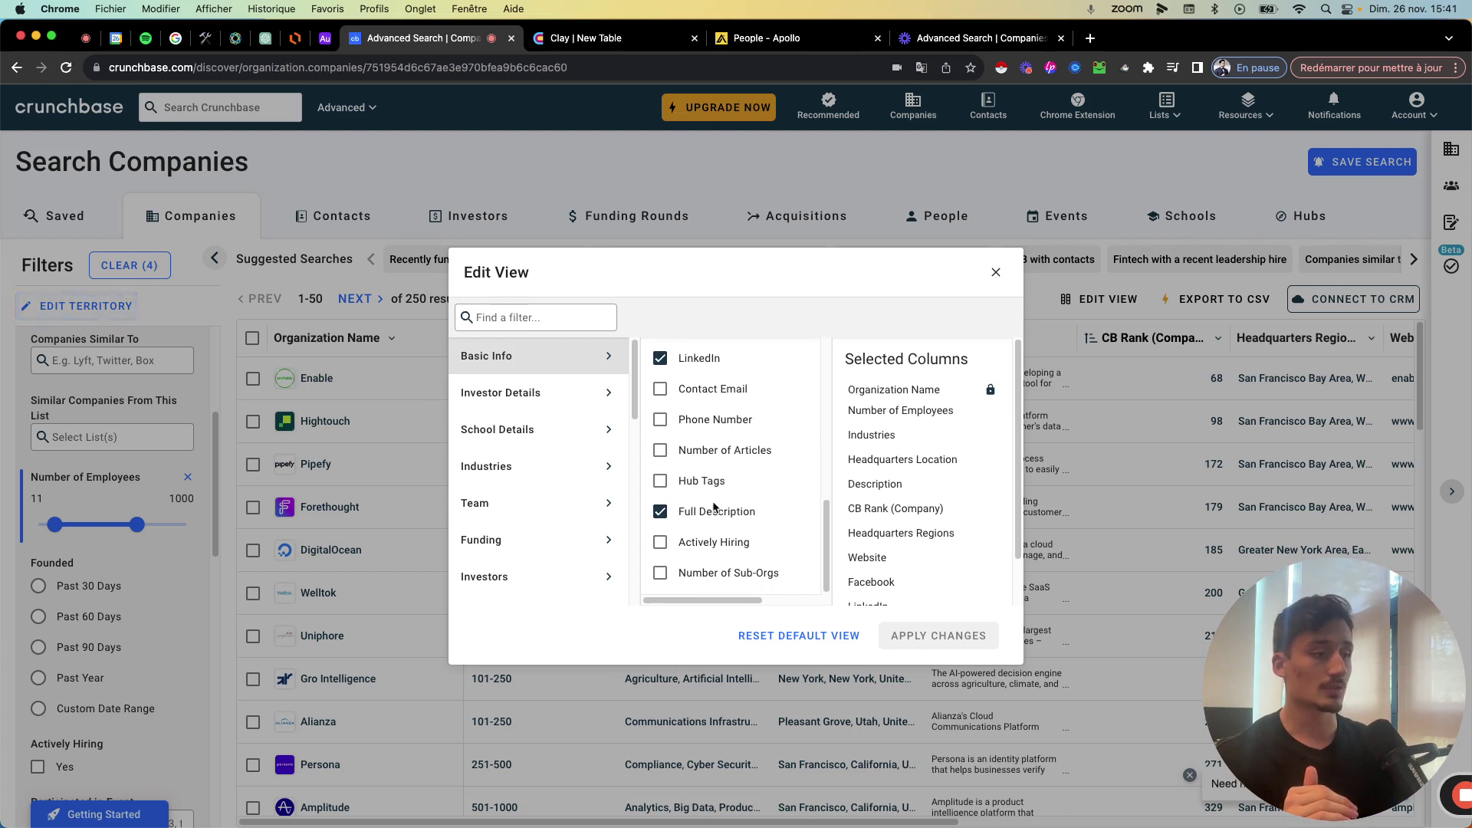
scroll(710, 512, "up", 1)
scroll(705, 521, "up", 4)
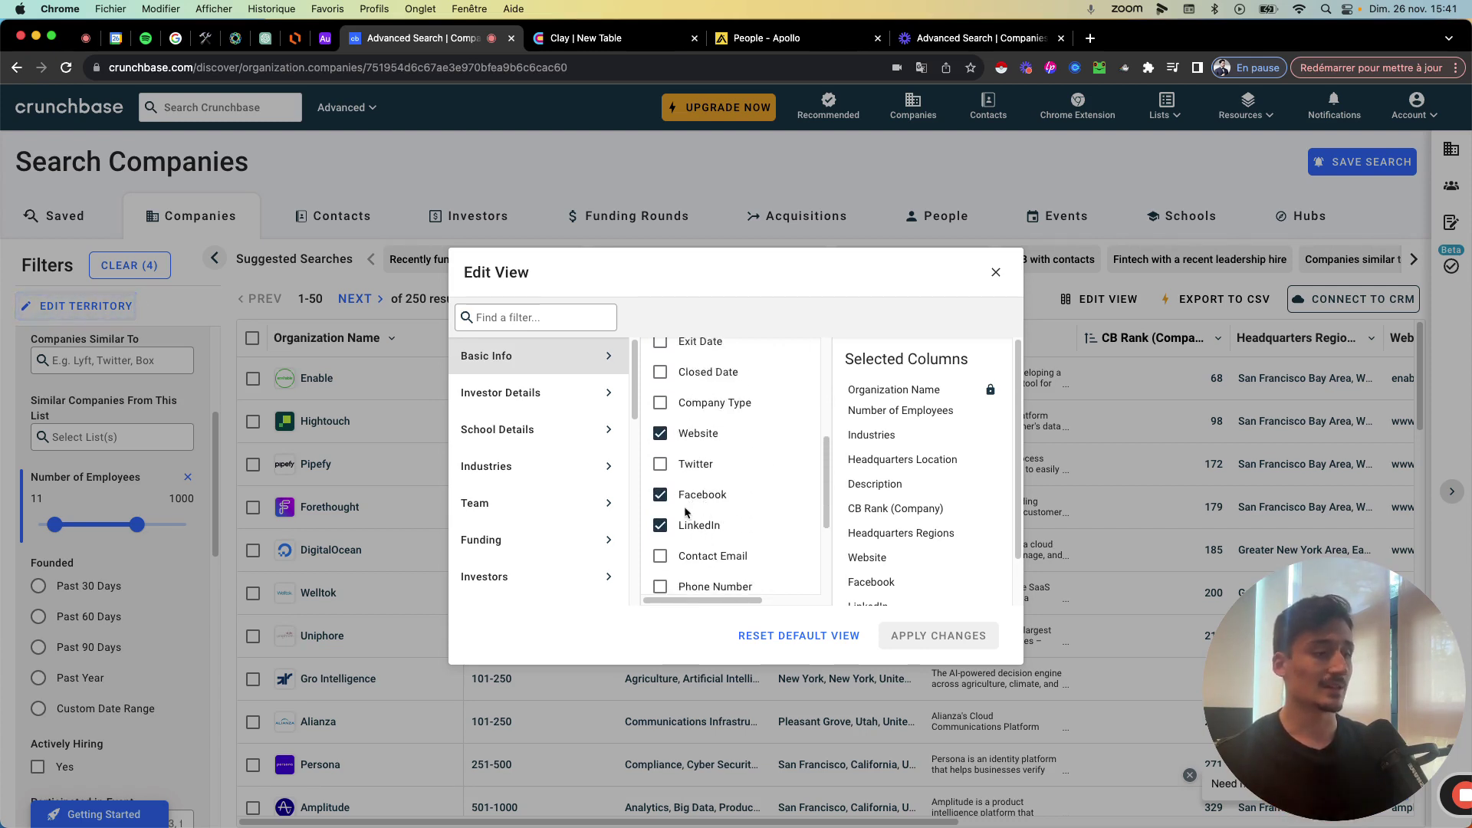
scroll(686, 473, "up", 1)
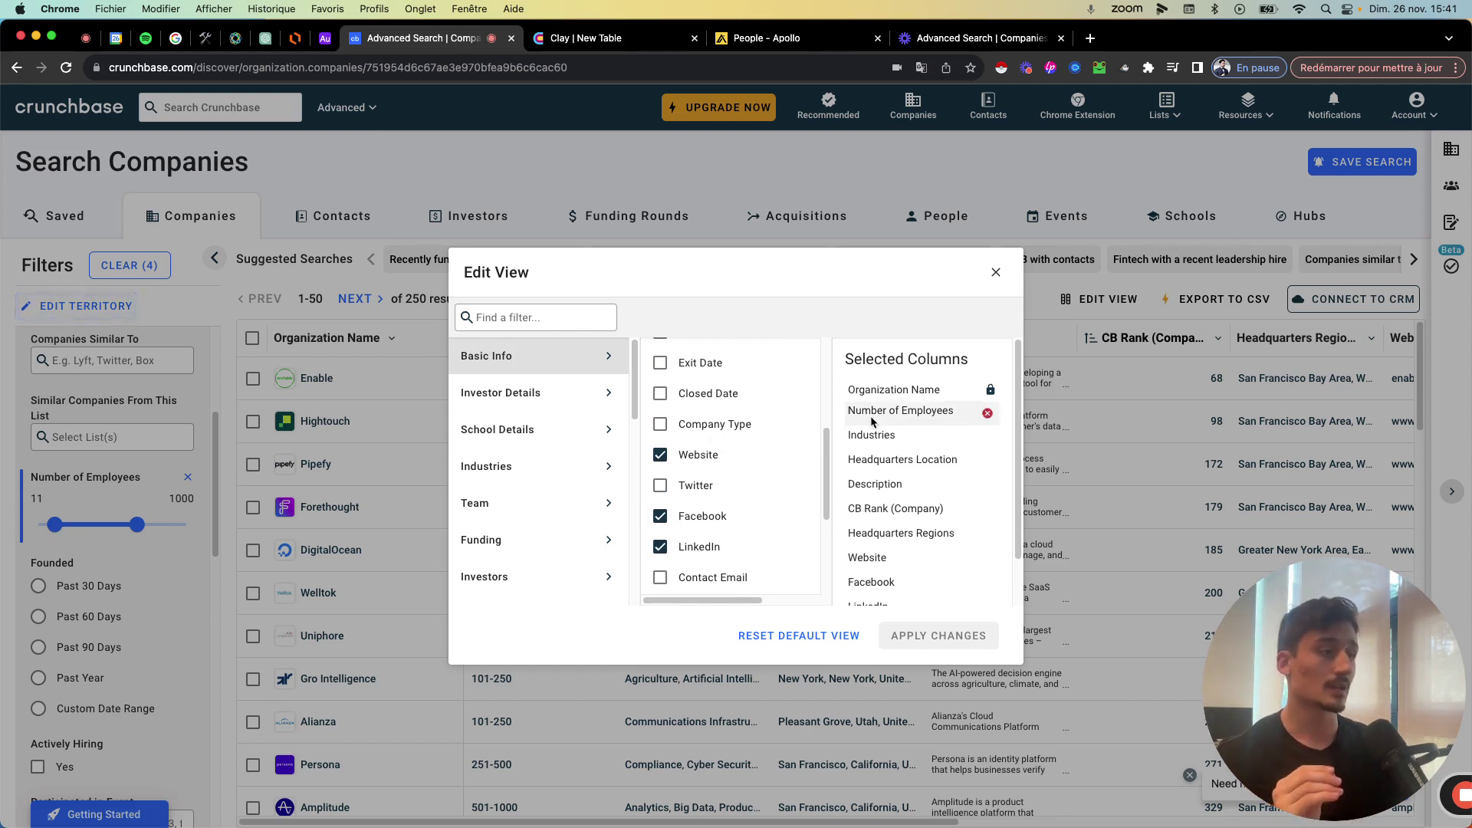
scroll(922, 417, "down", 2)
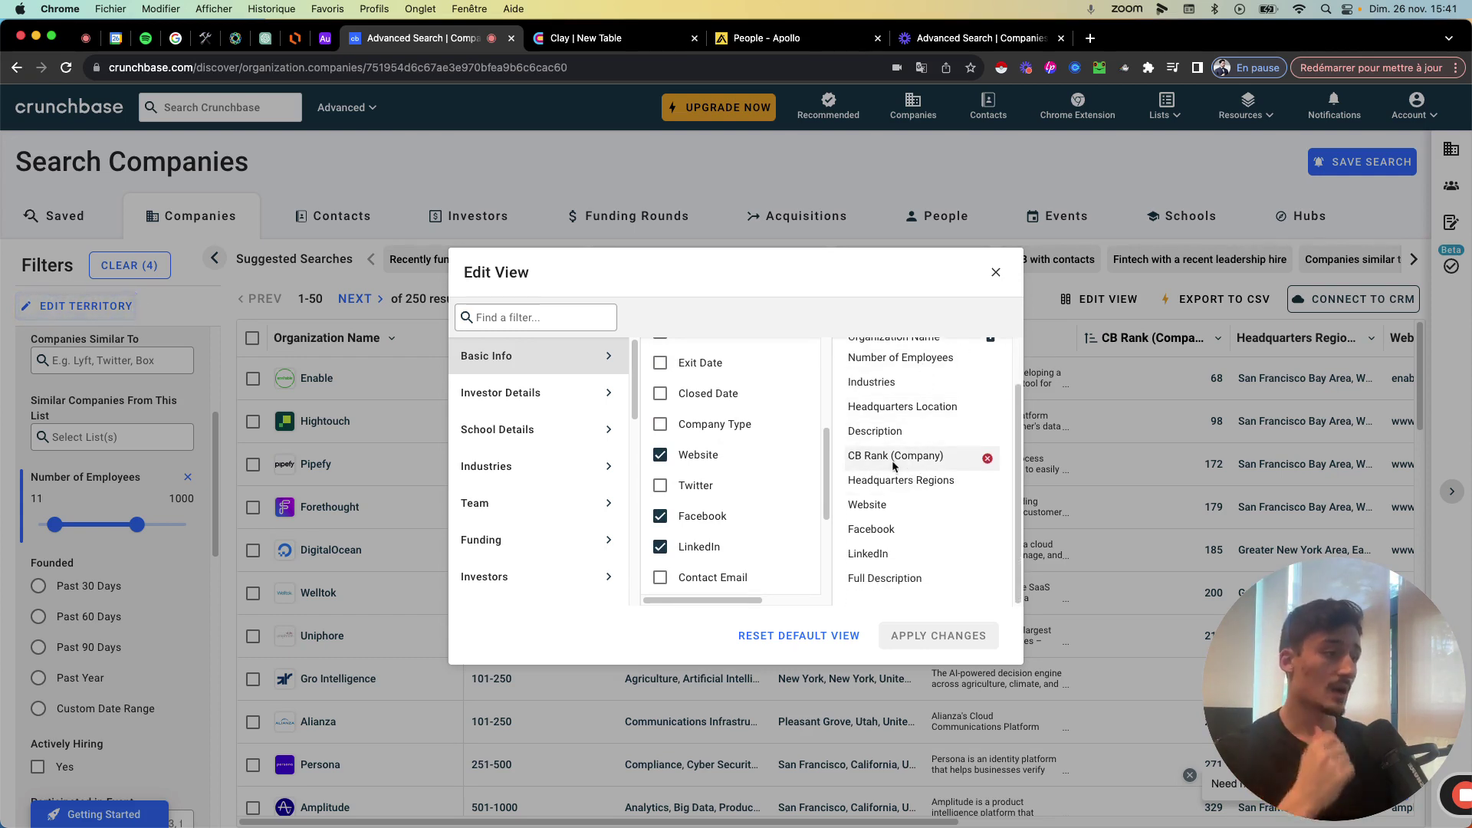
left_click(986, 458)
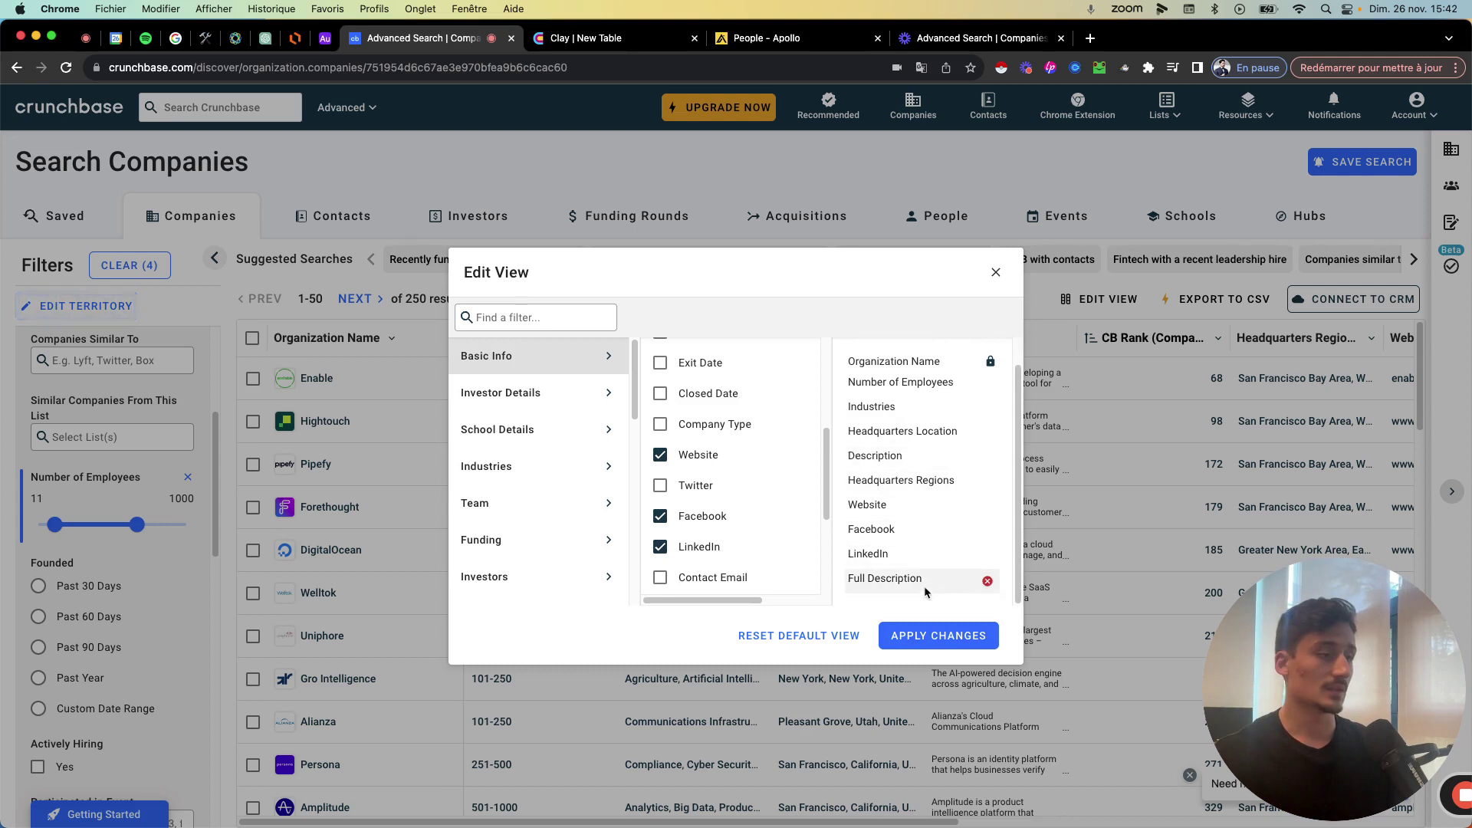
scroll(889, 483, "up", 1)
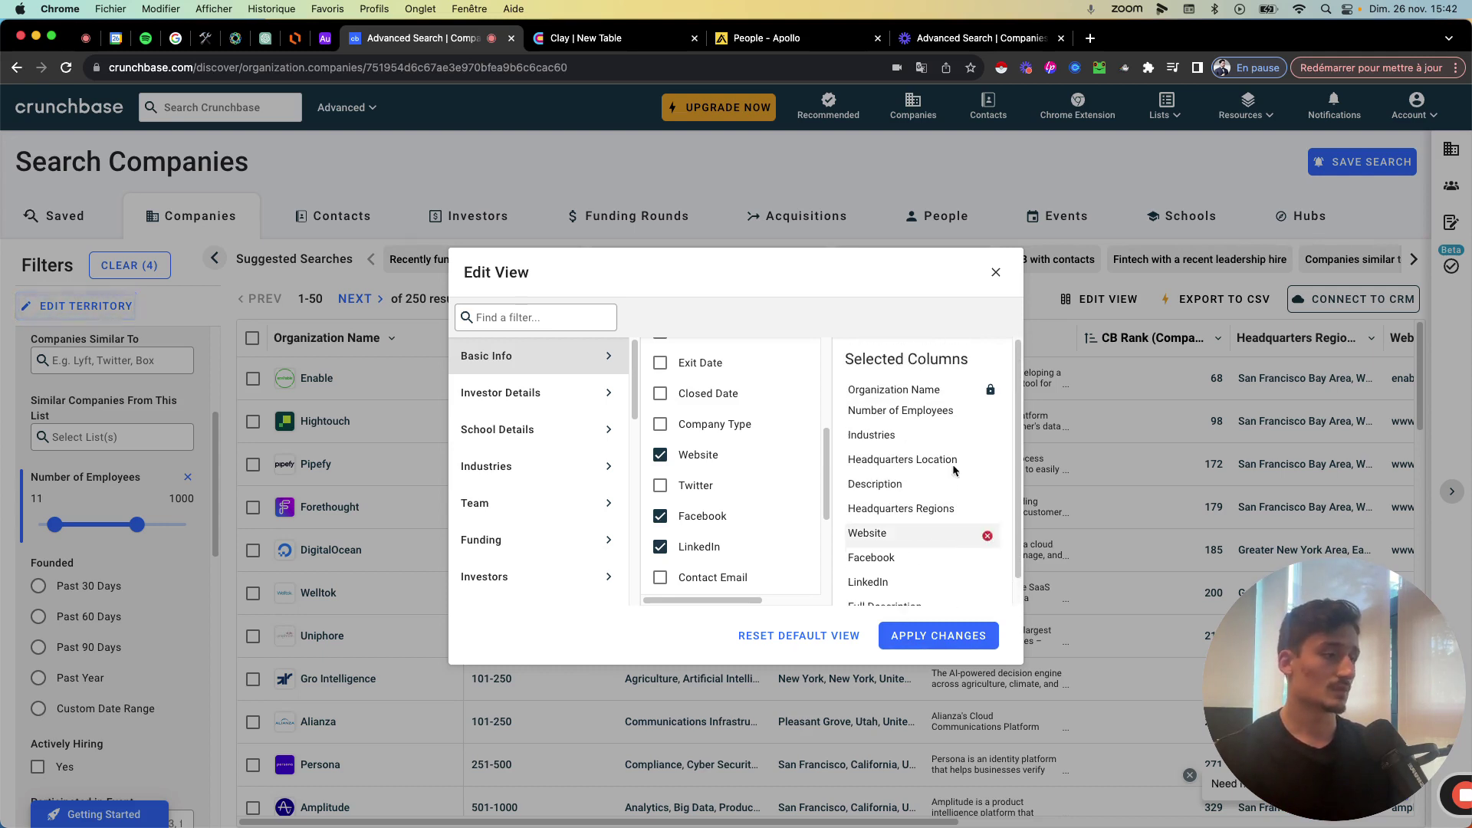
scroll(894, 484, "down", 1)
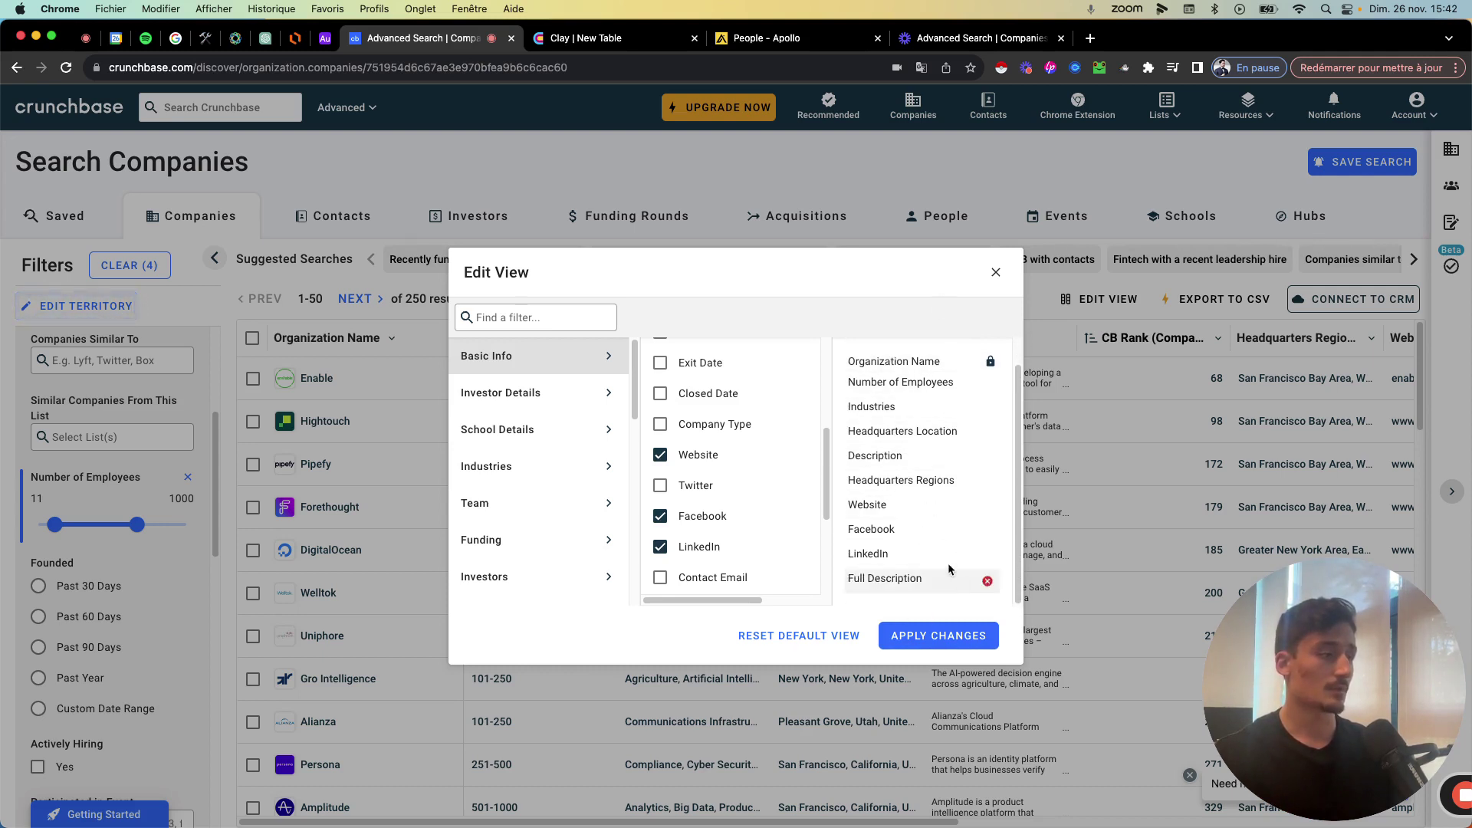
left_click(955, 638)
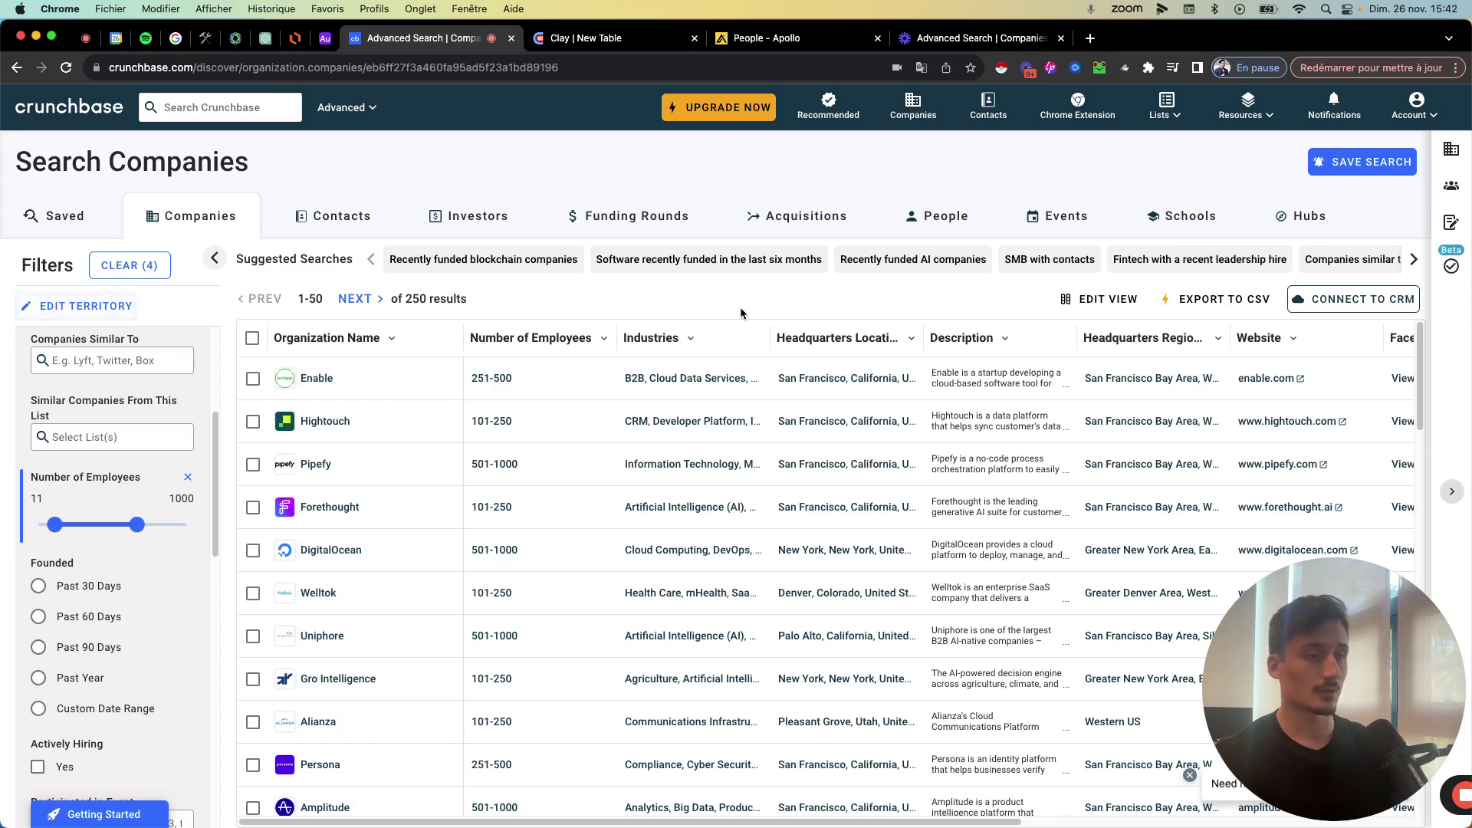
Step: Try Crunchbase's CSV export, then dismiss the upgrade prompt about the export limit
left_click(1232, 301)
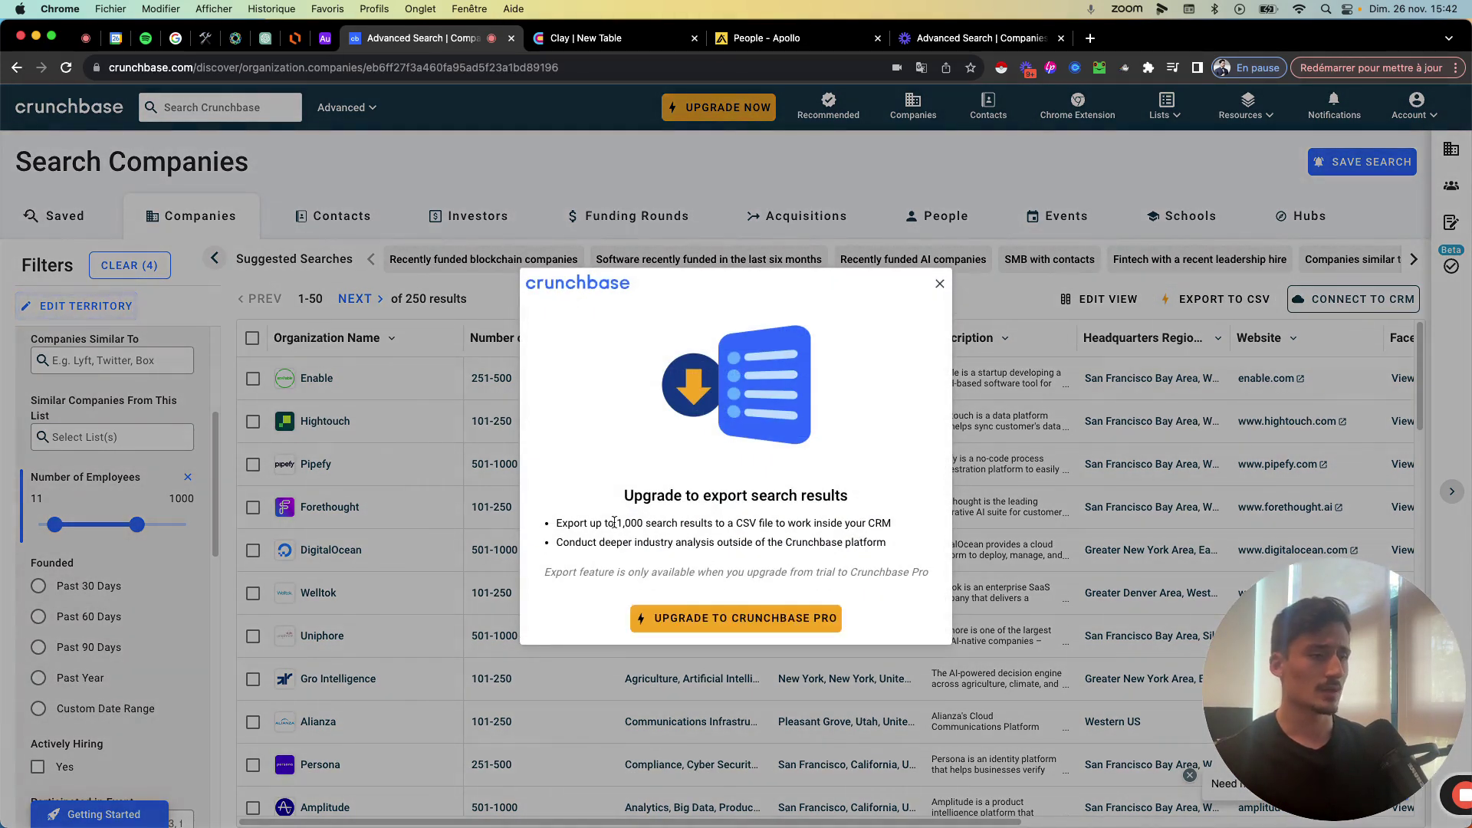
triple_click(678, 529)
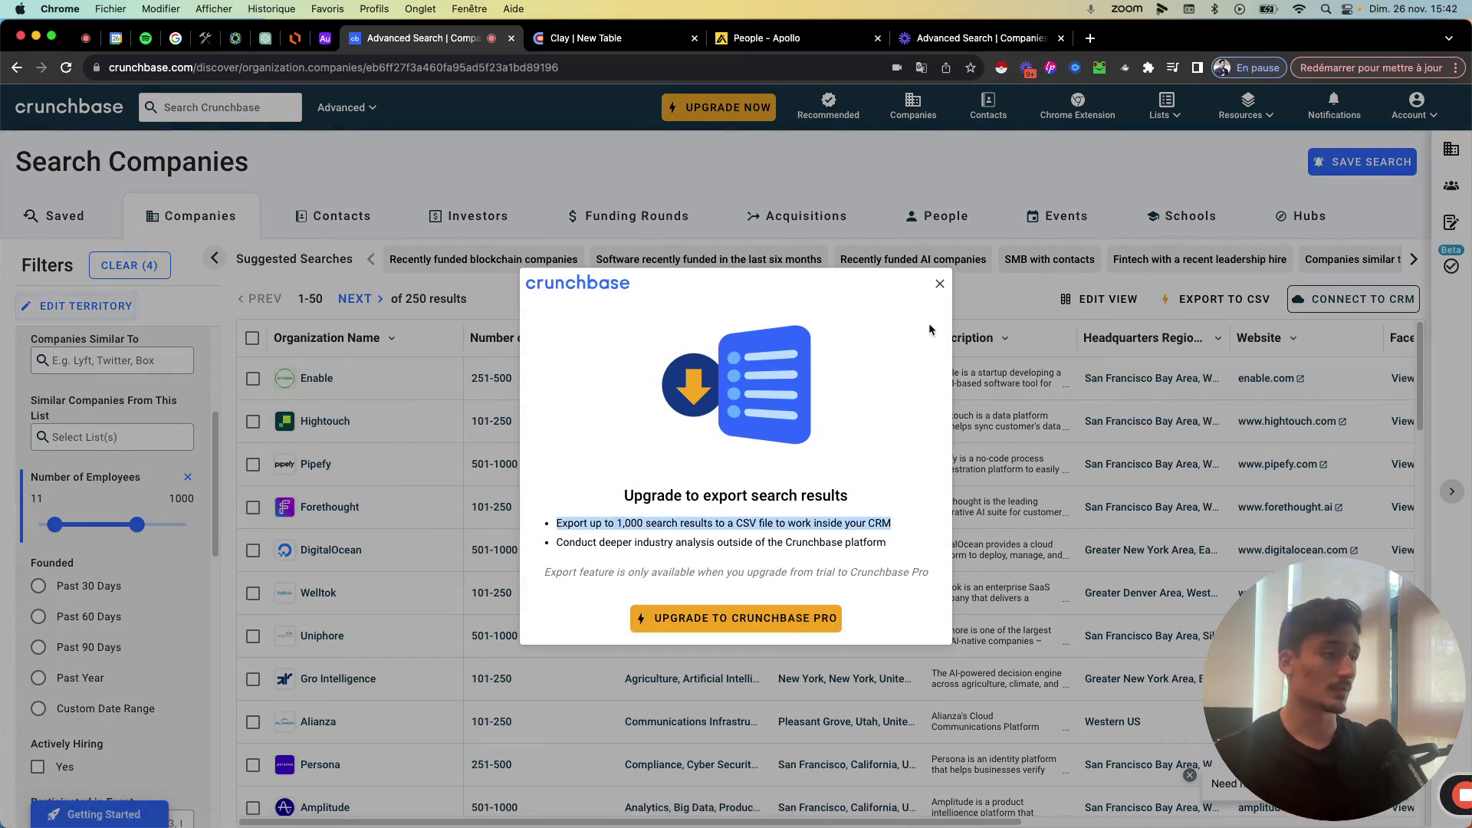
left_click(940, 286)
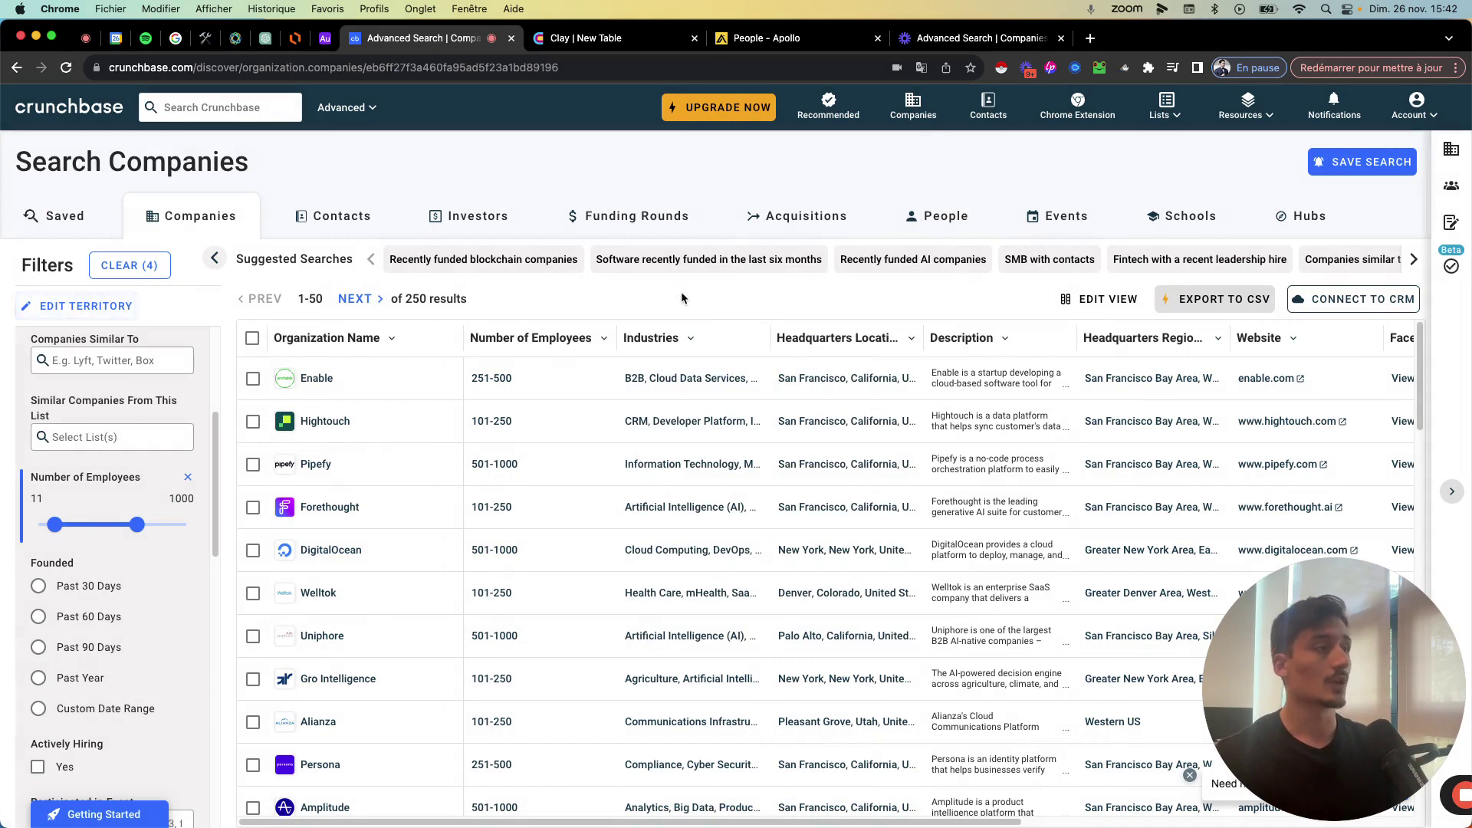
Step: Crawl all result pages with Instant Data Scraper and download the rows as CSV
left_click(1002, 69)
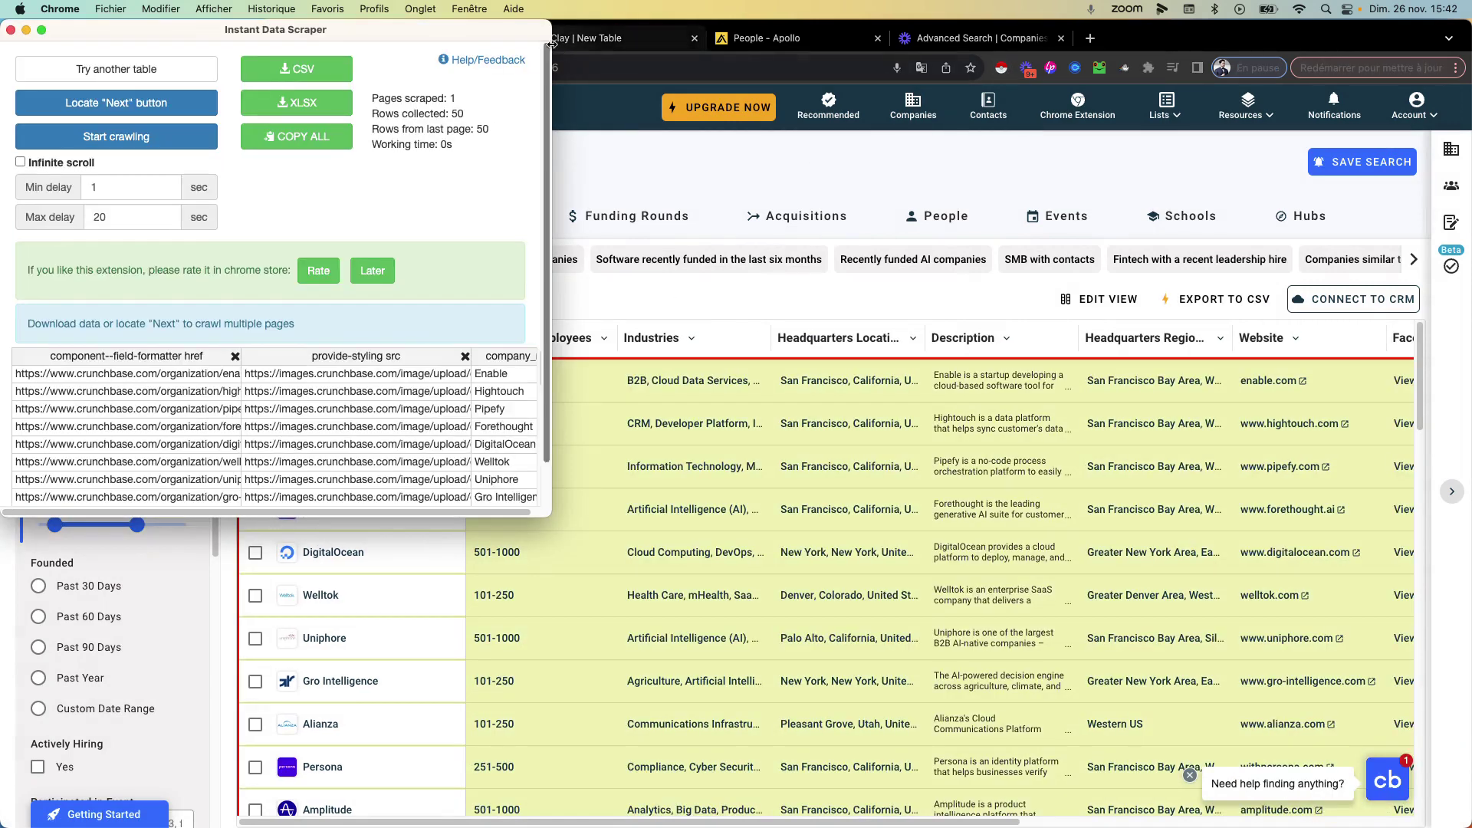
left_click_drag(476, 25, 1312, 139)
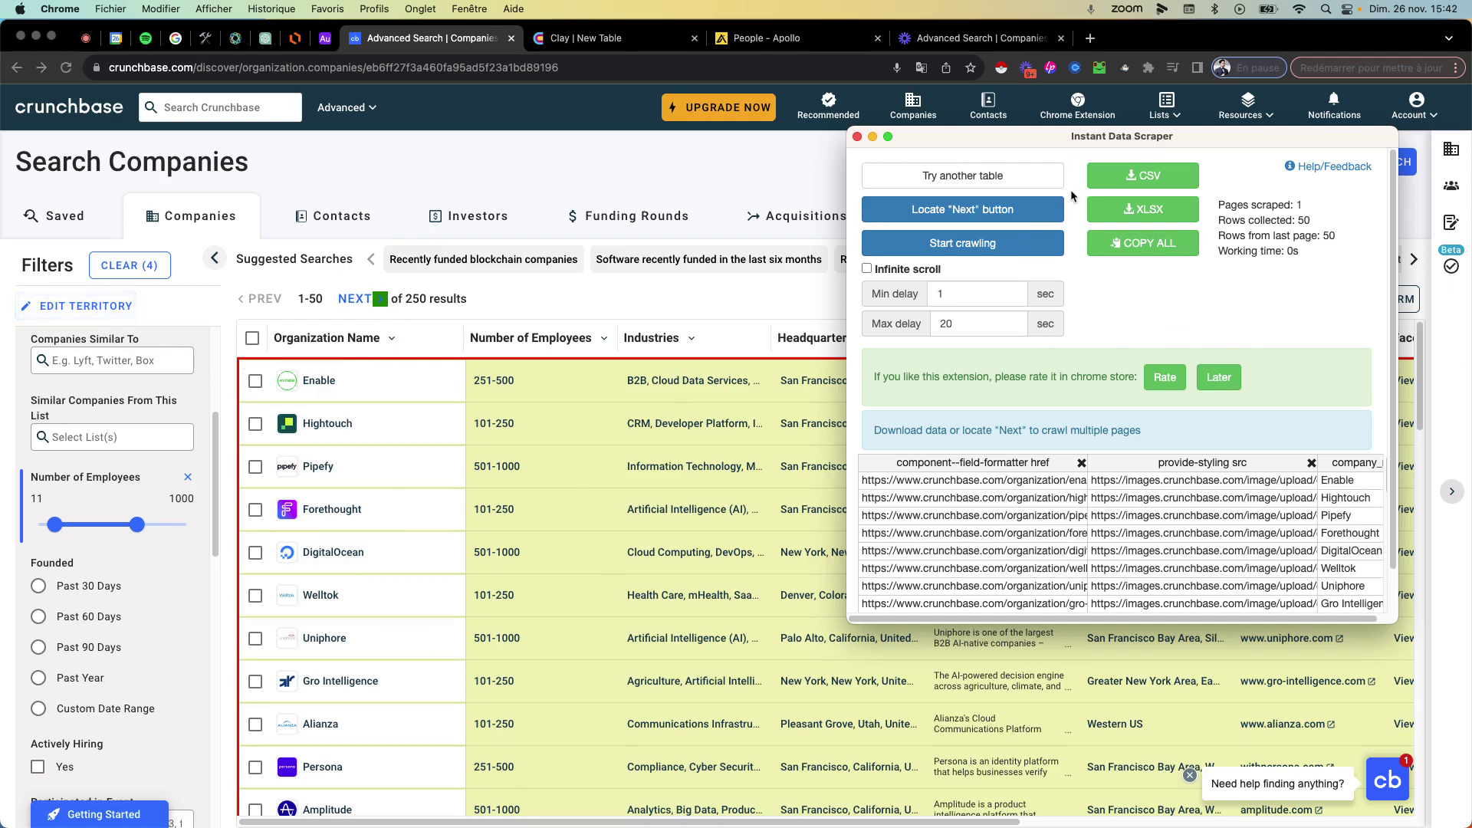
left_click(936, 244)
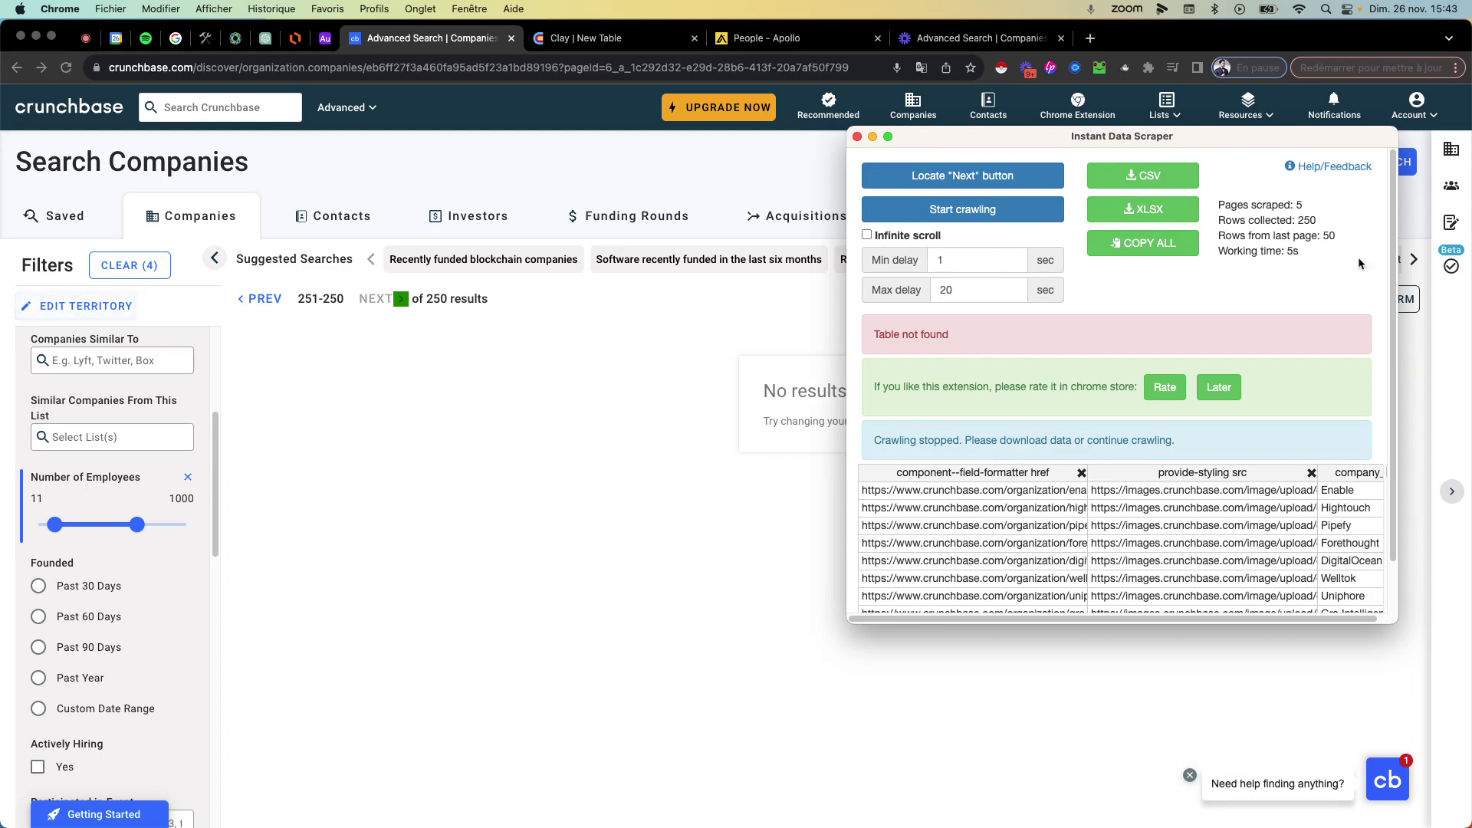
left_click(1143, 175)
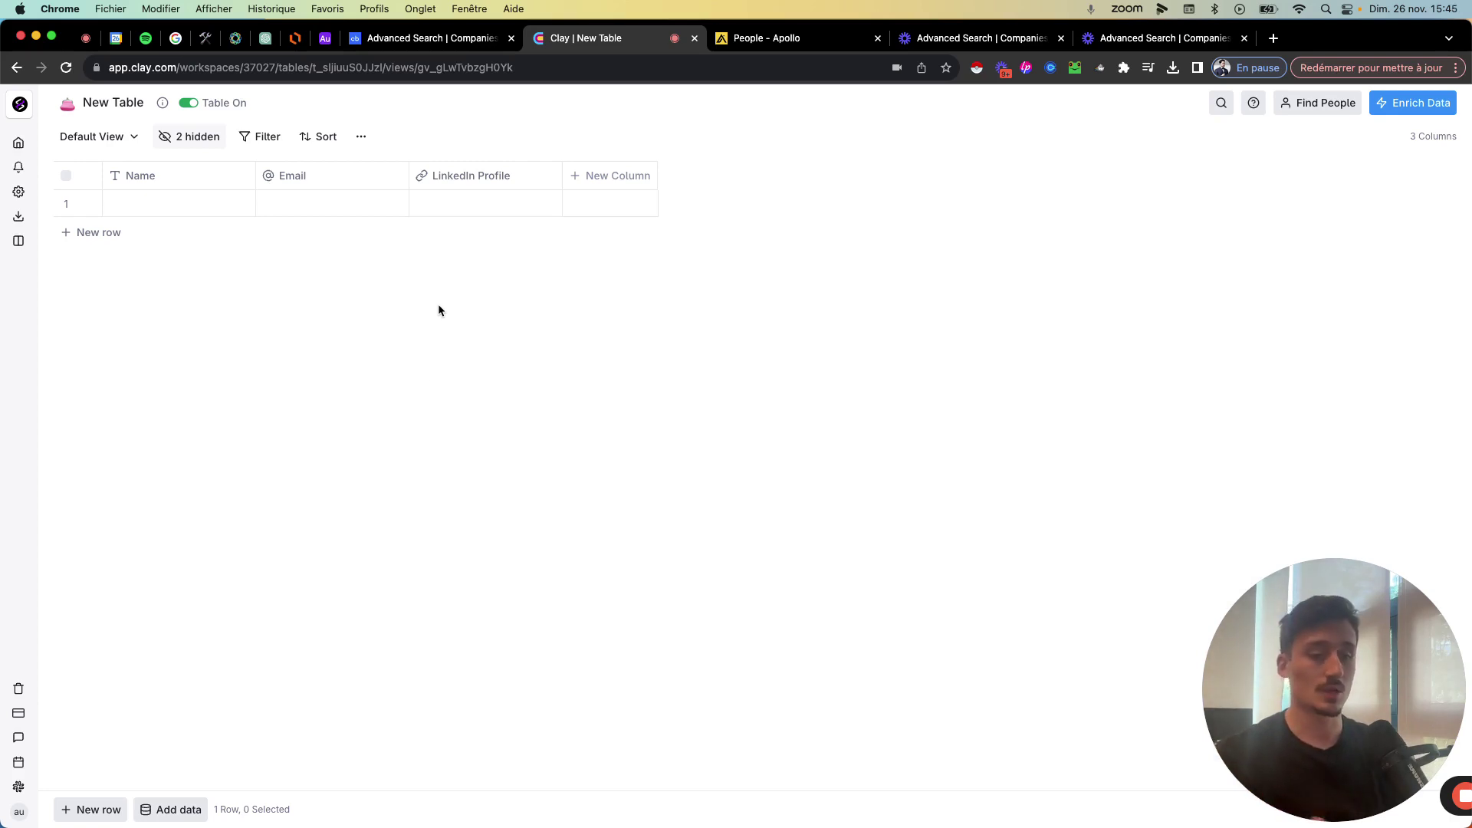
Step: Import crunchbase (19).csv from the Downloads folder into the Clay table
left_click(174, 809)
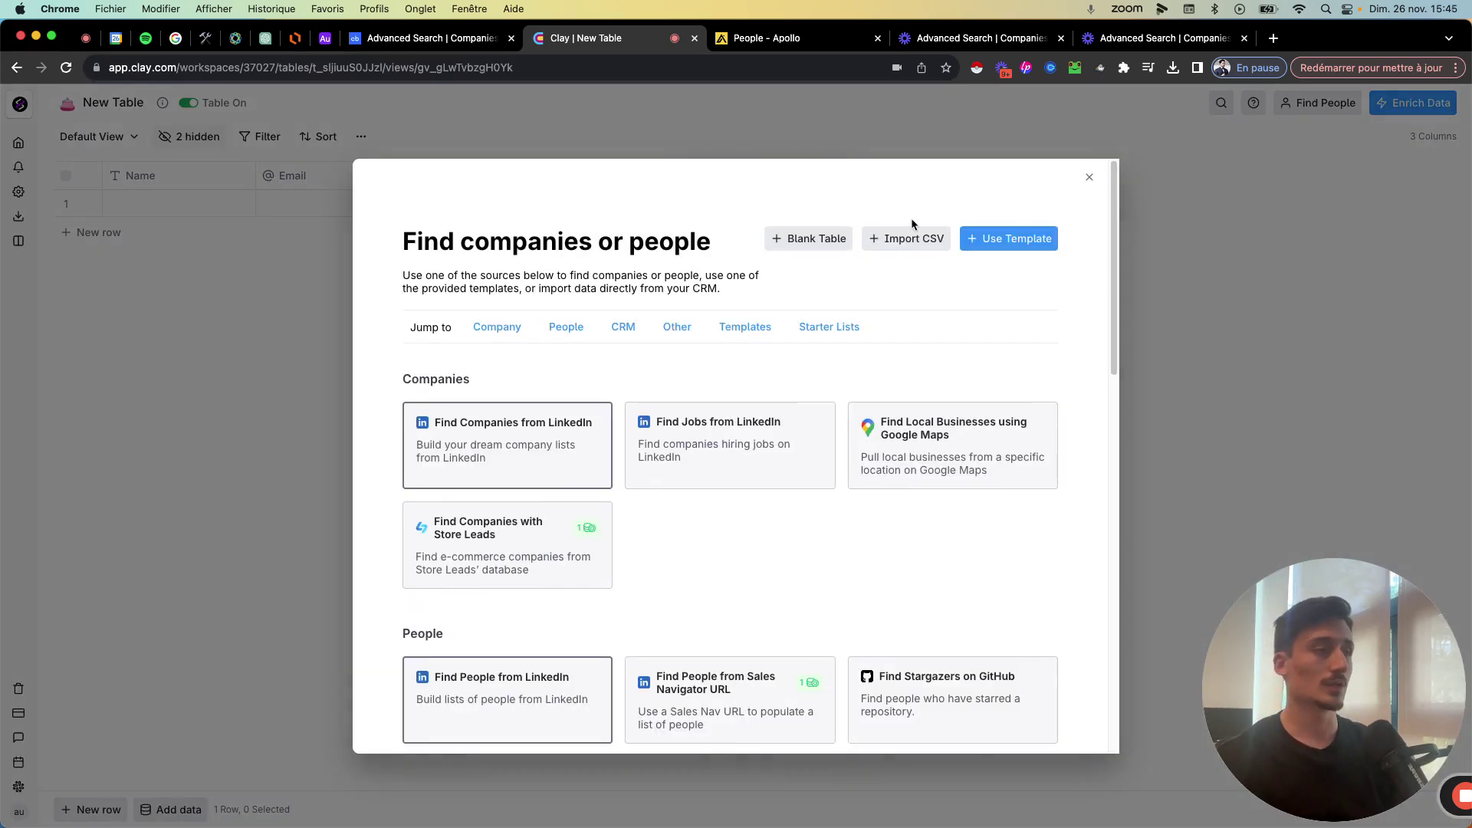
left_click(909, 239)
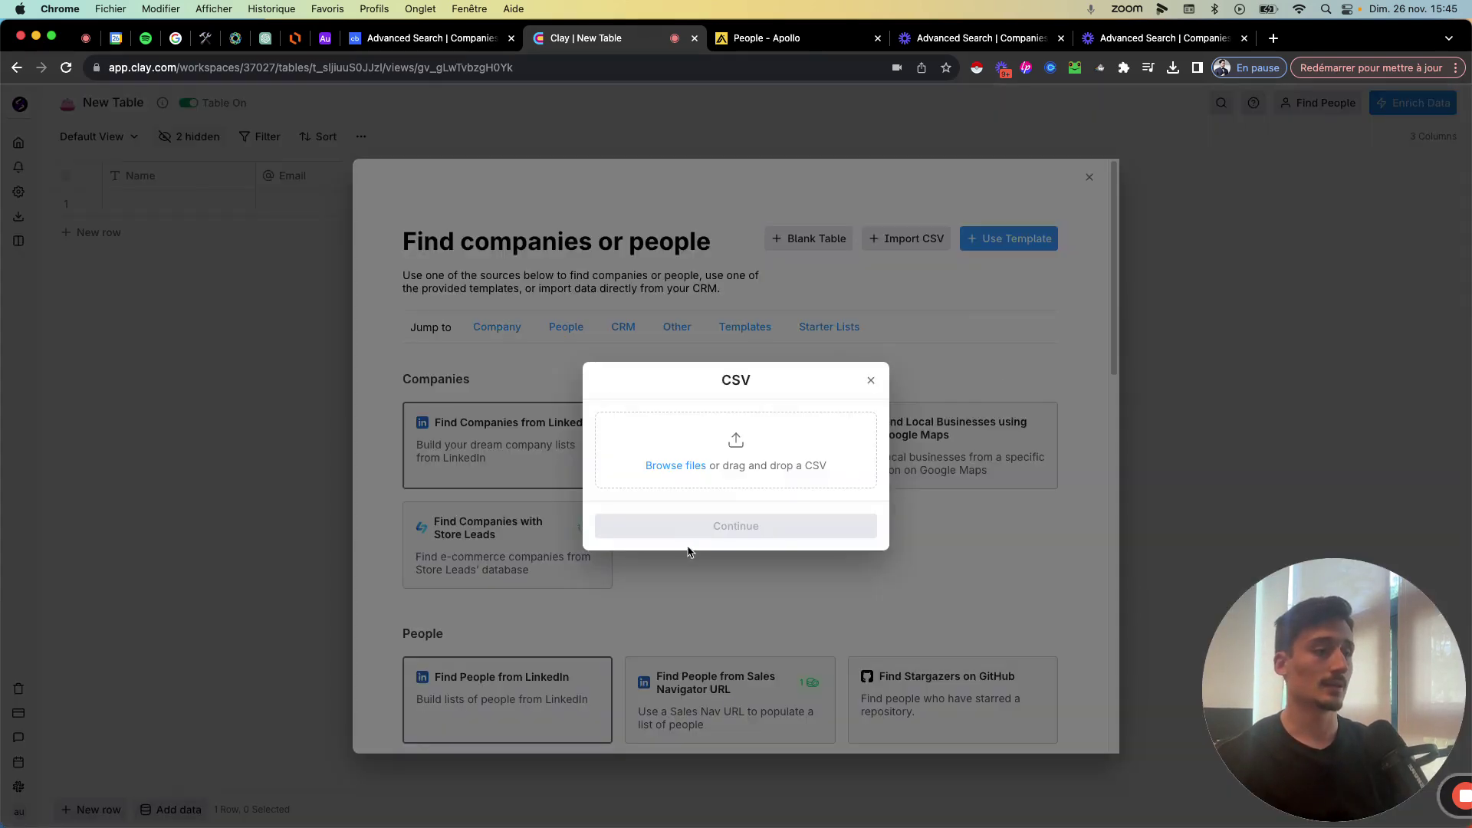
left_click(808, 452)
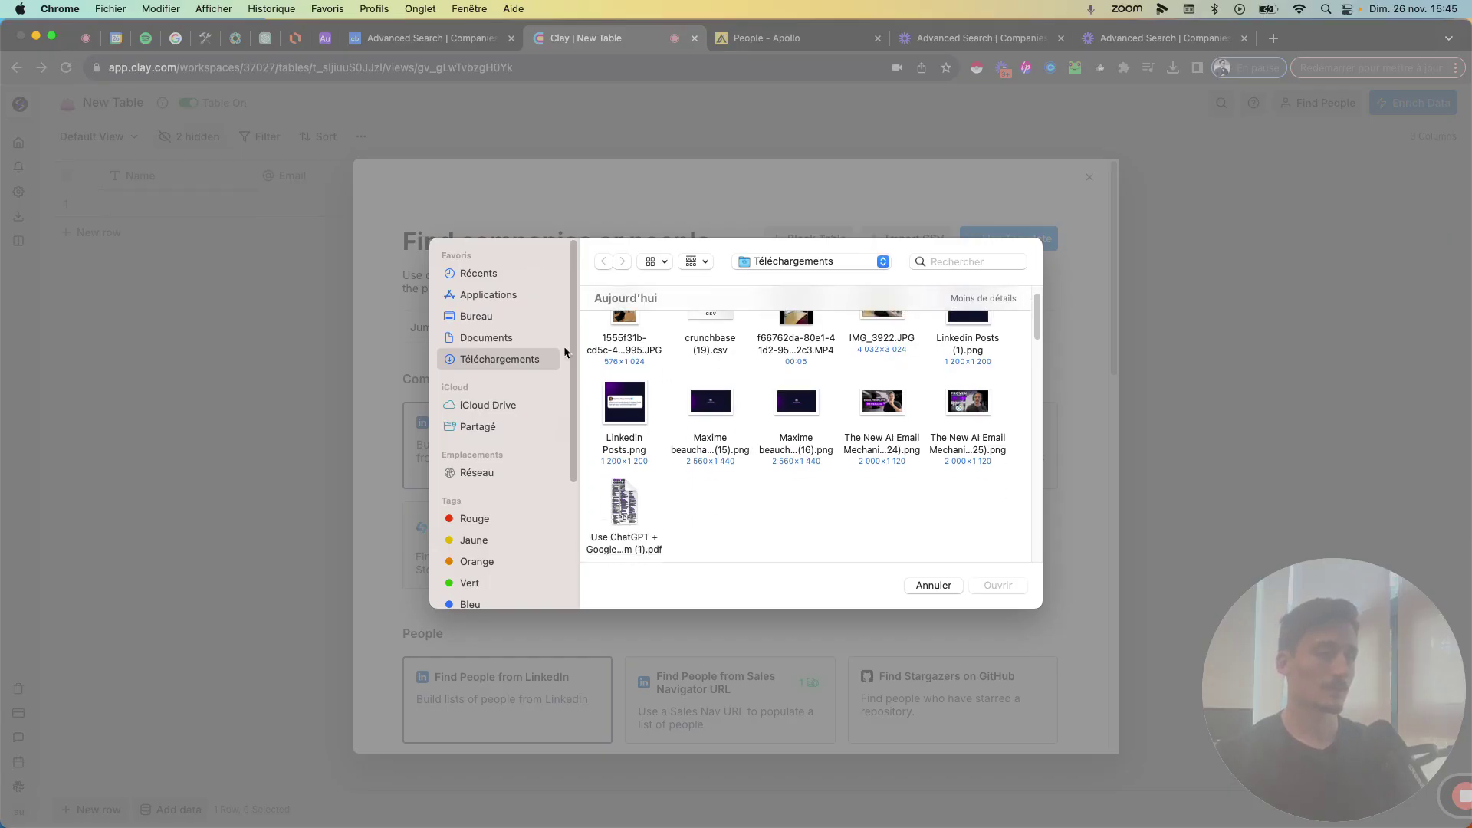
left_click(512, 317)
left_click(518, 345)
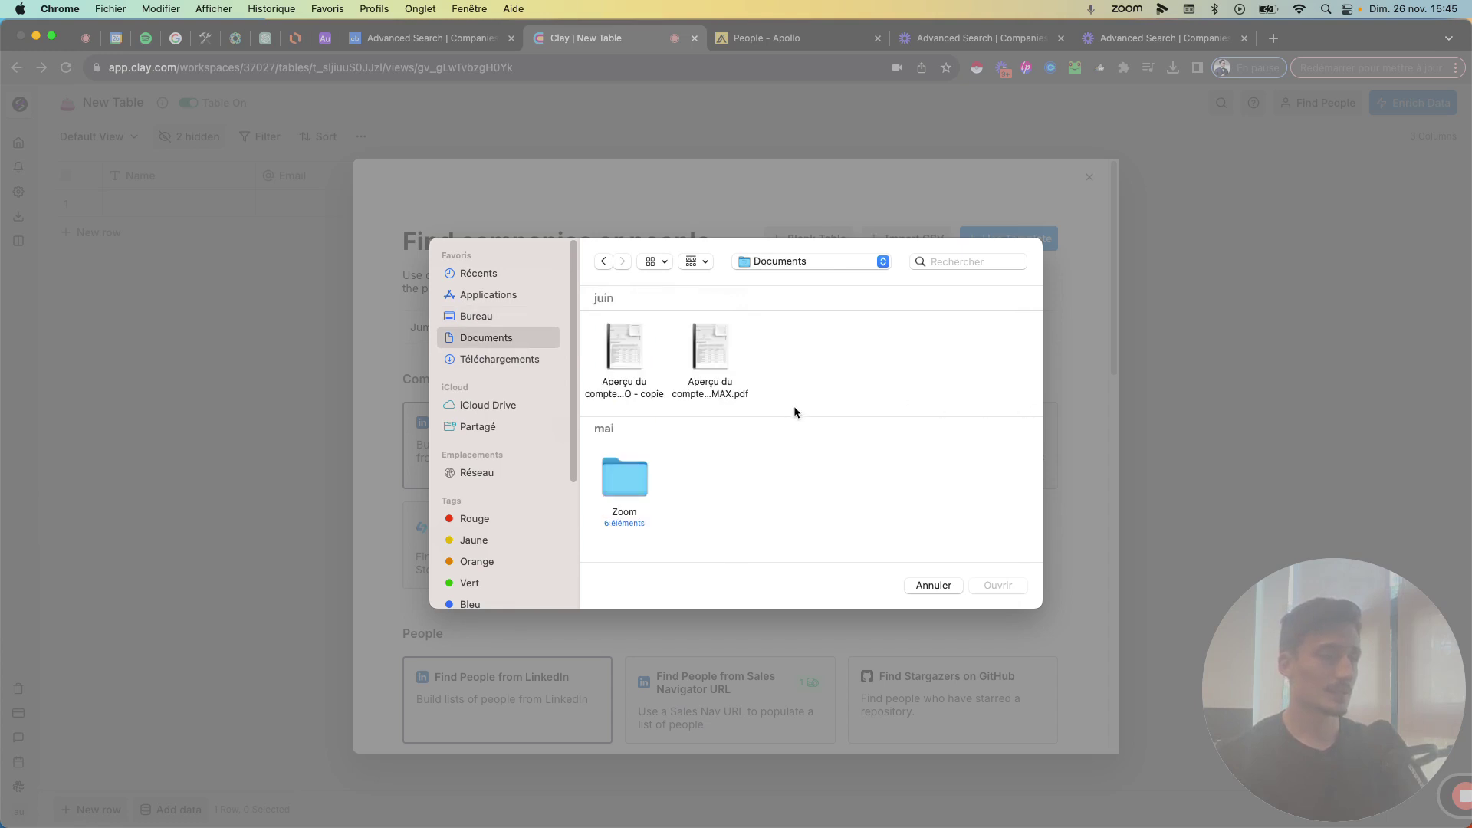
left_click(495, 359)
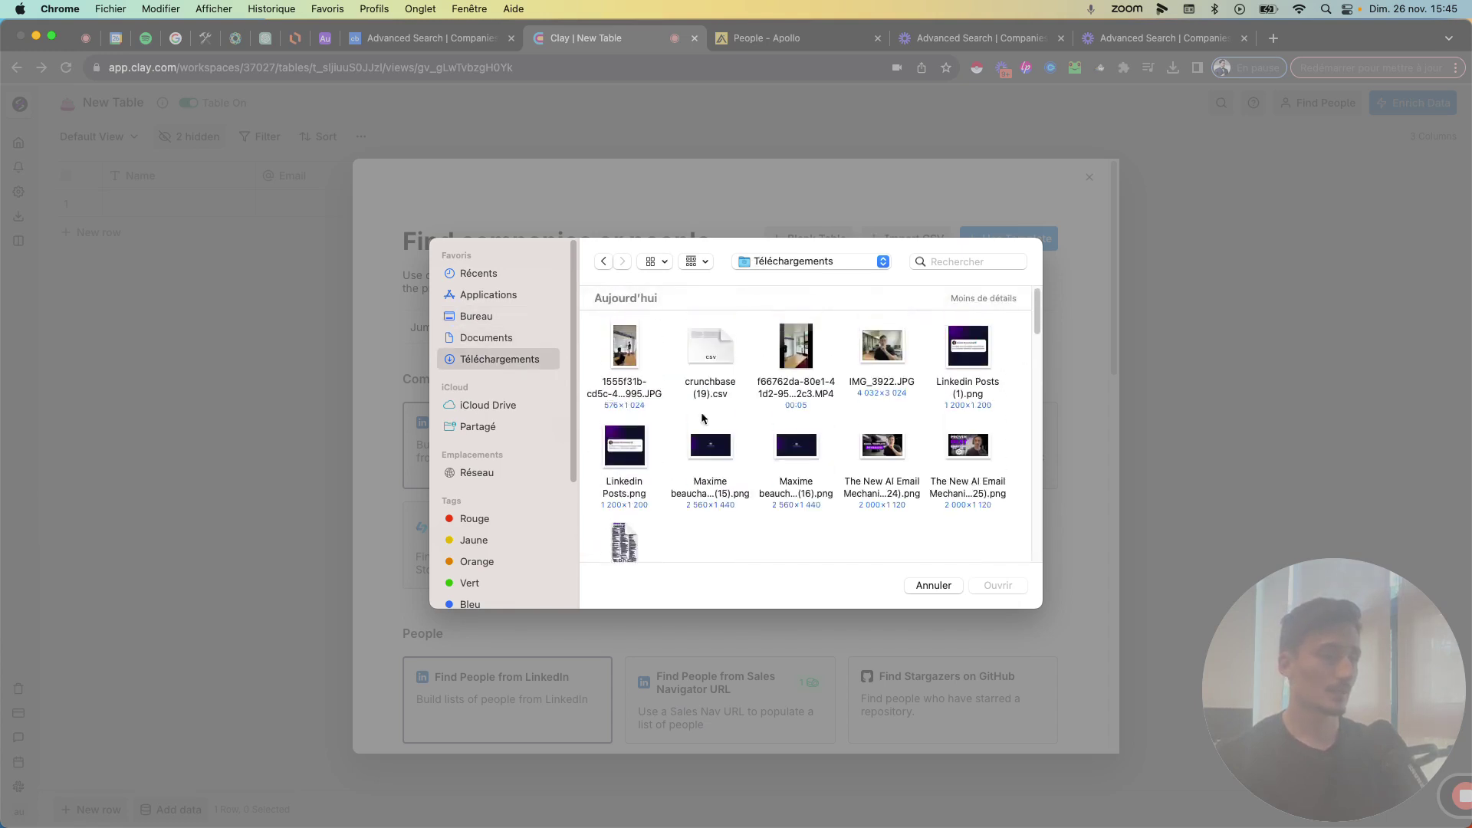
left_click(710, 353)
left_click(996, 587)
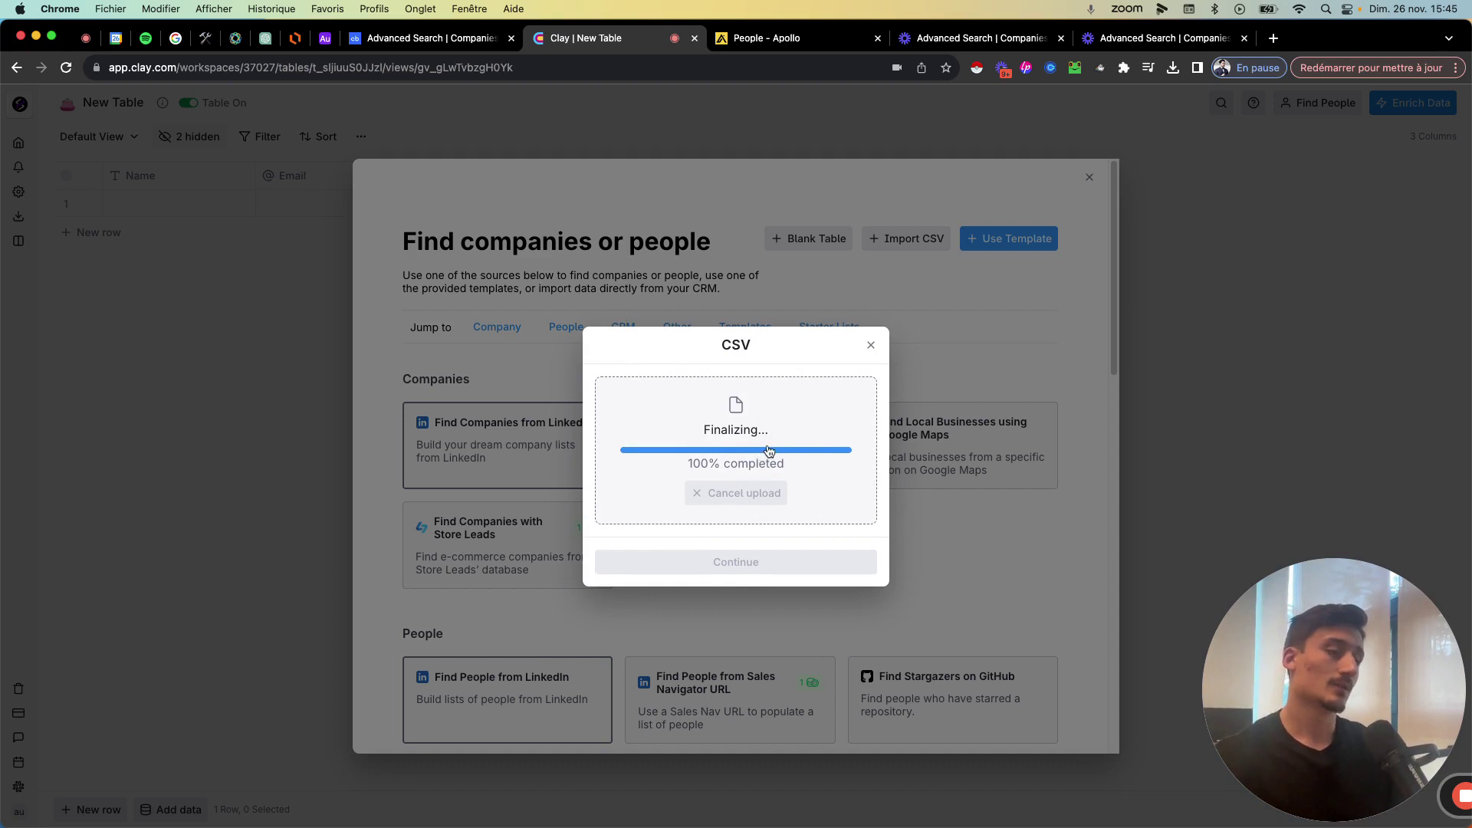
left_click(711, 605)
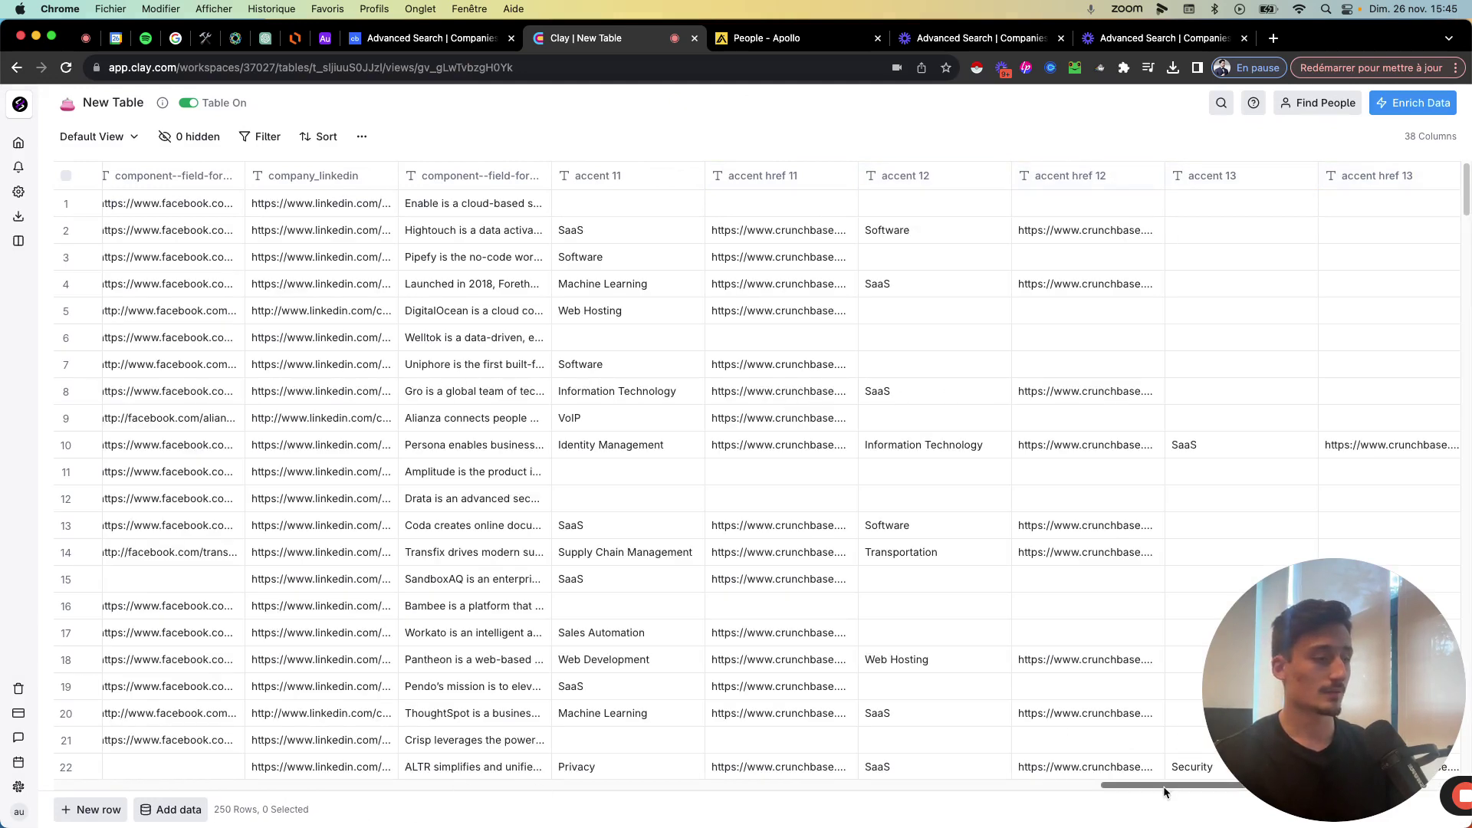
Step: Scroll across the imported columns and select cells in the accent 2–4 columns
left_click_drag(1162, 785, 122, 767)
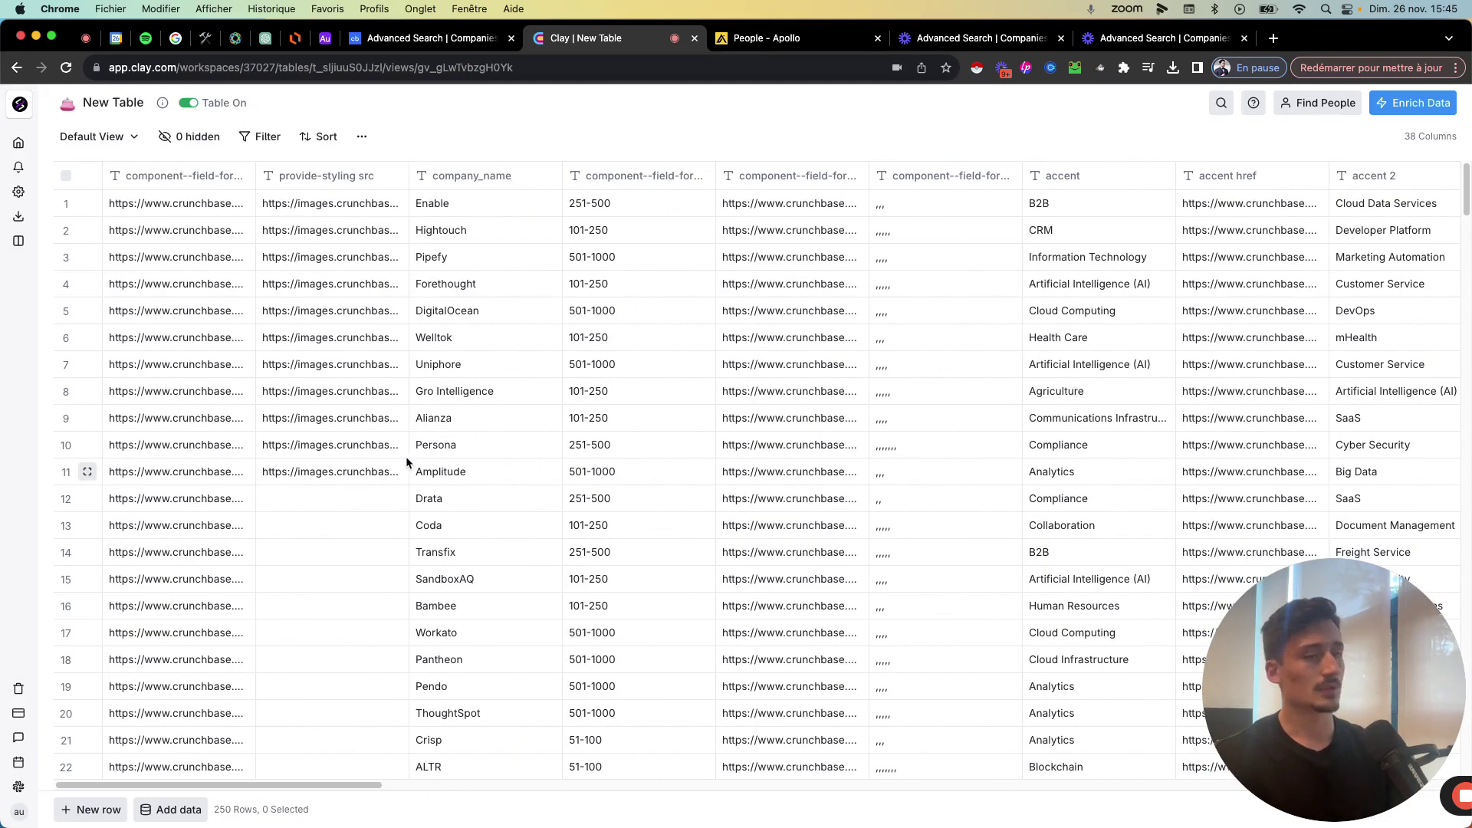
left_click_drag(286, 785, 618, 765)
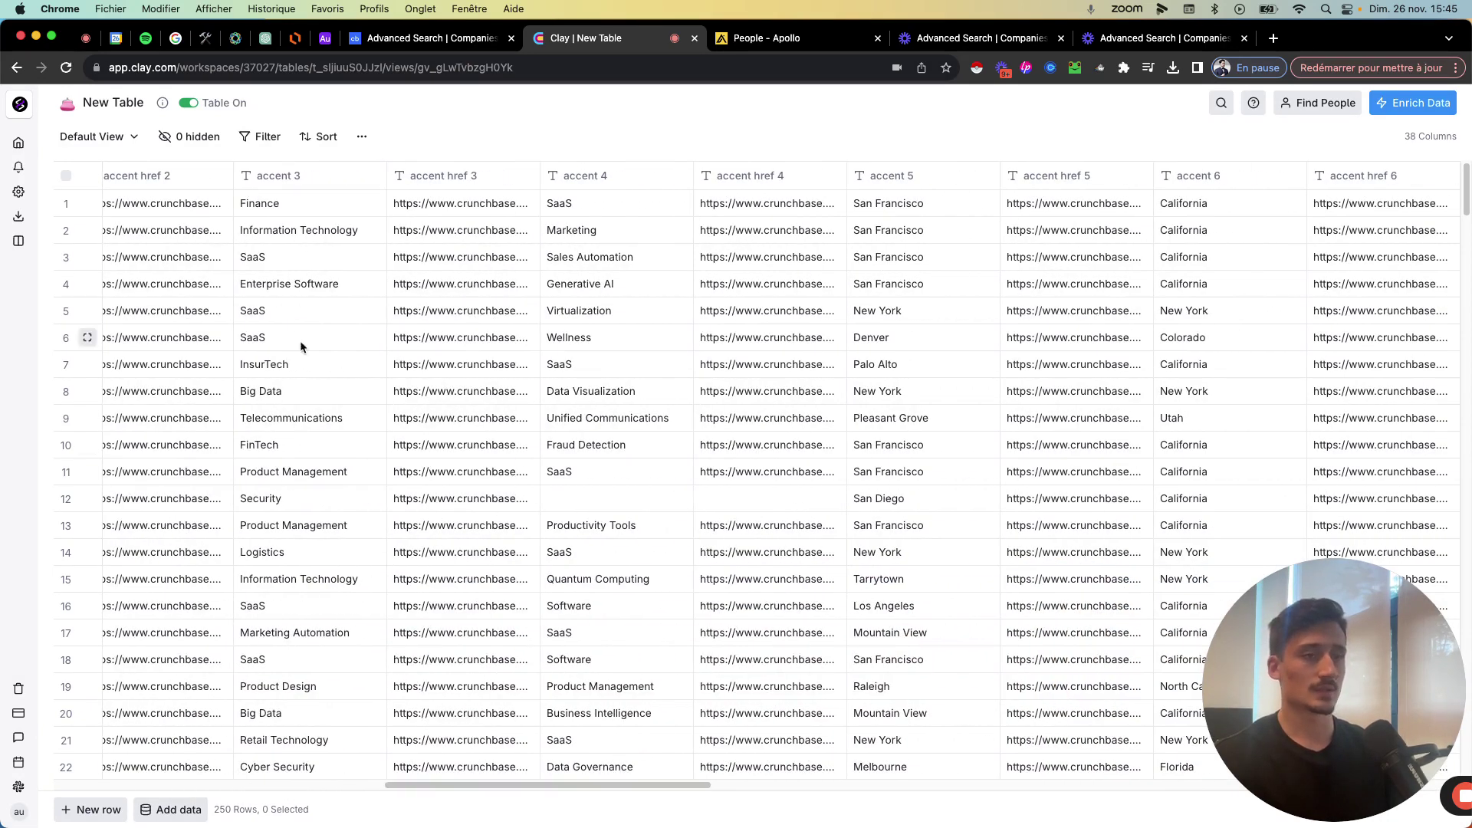
left_click_drag(421, 784, 342, 784)
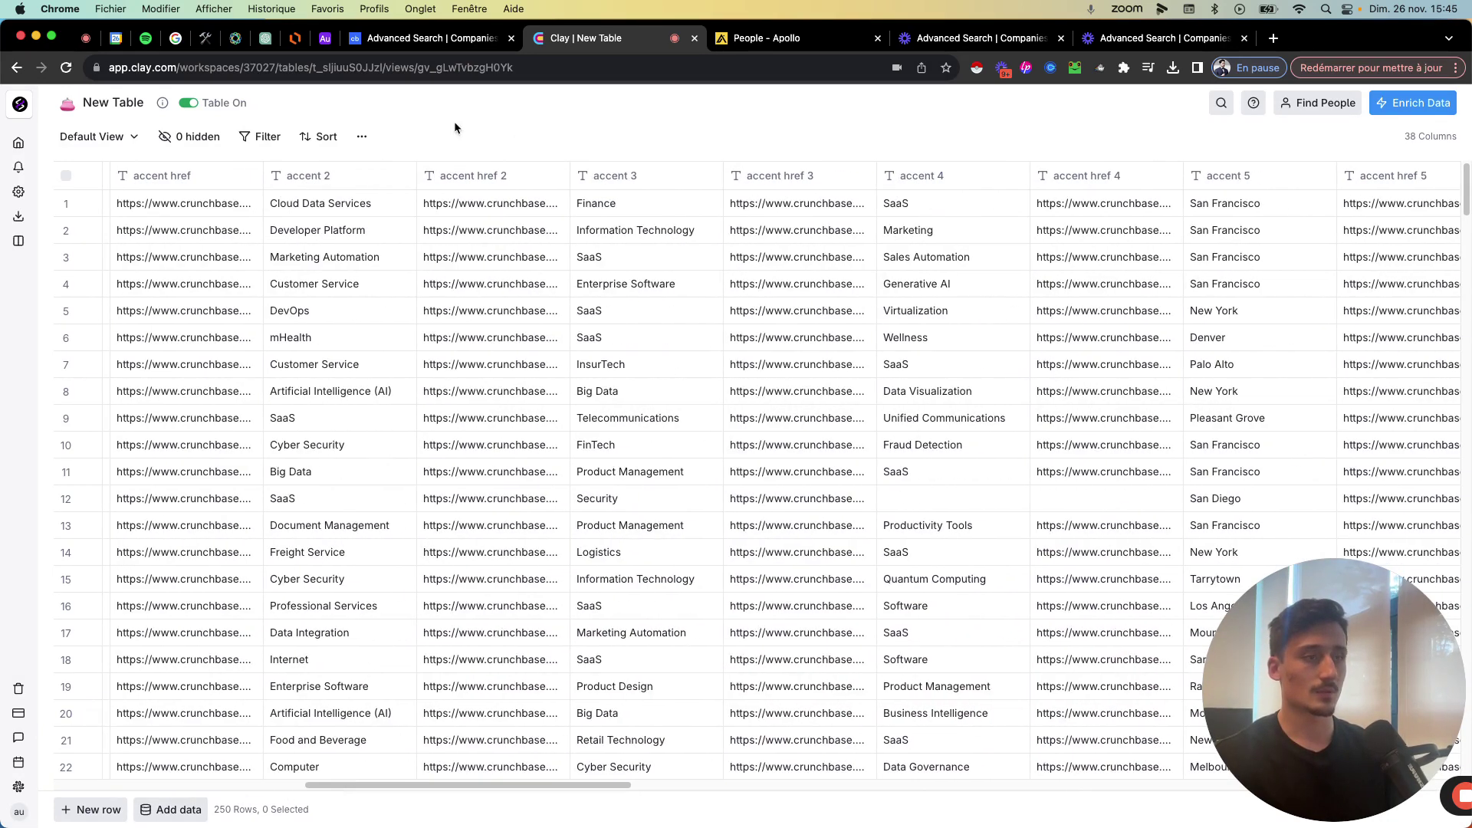
left_click_drag(326, 203, 330, 606)
left_click_drag(613, 203, 648, 633)
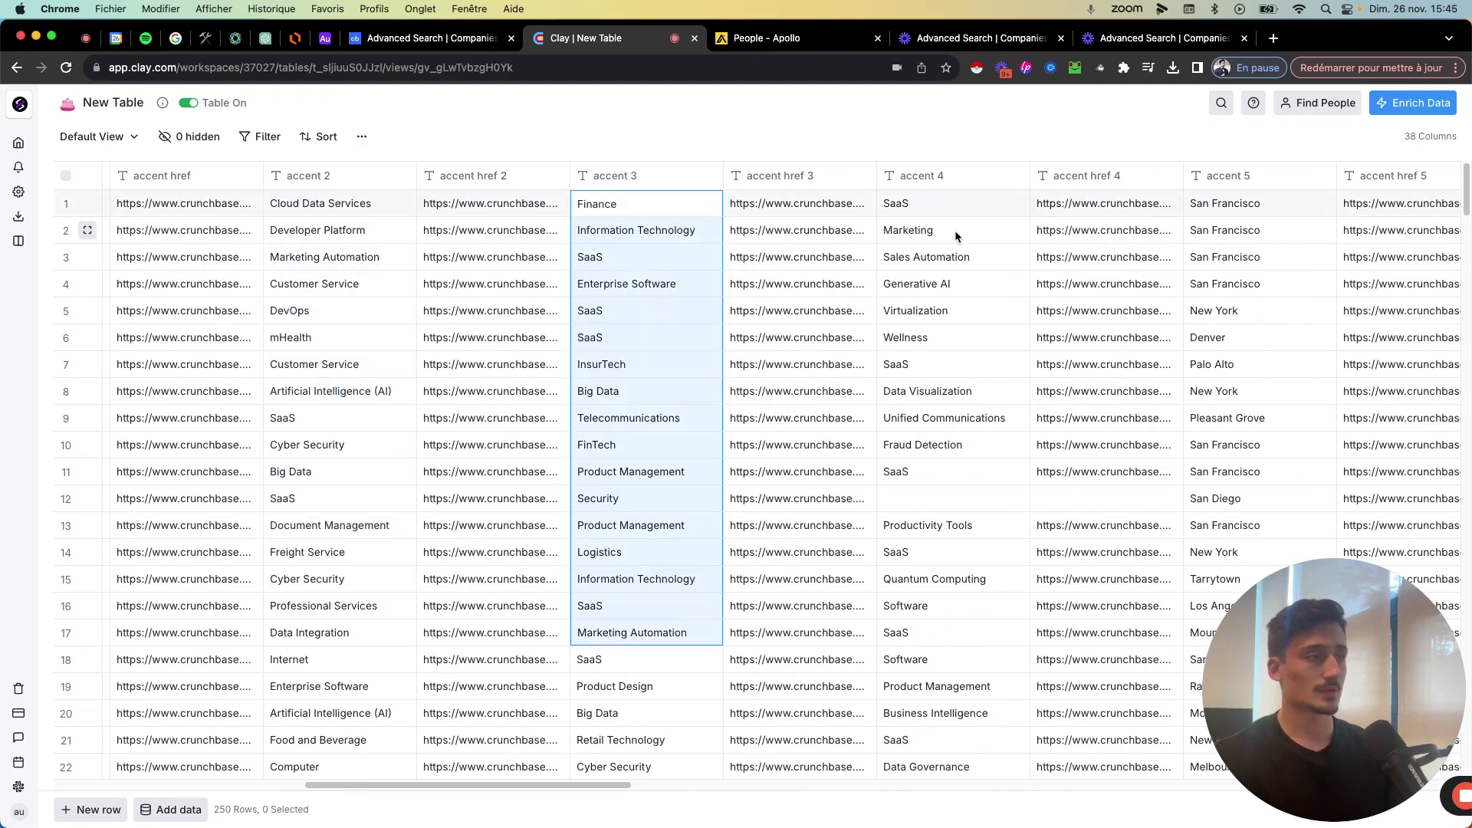
left_click_drag(954, 203, 943, 449)
left_click_drag(566, 785, 310, 783)
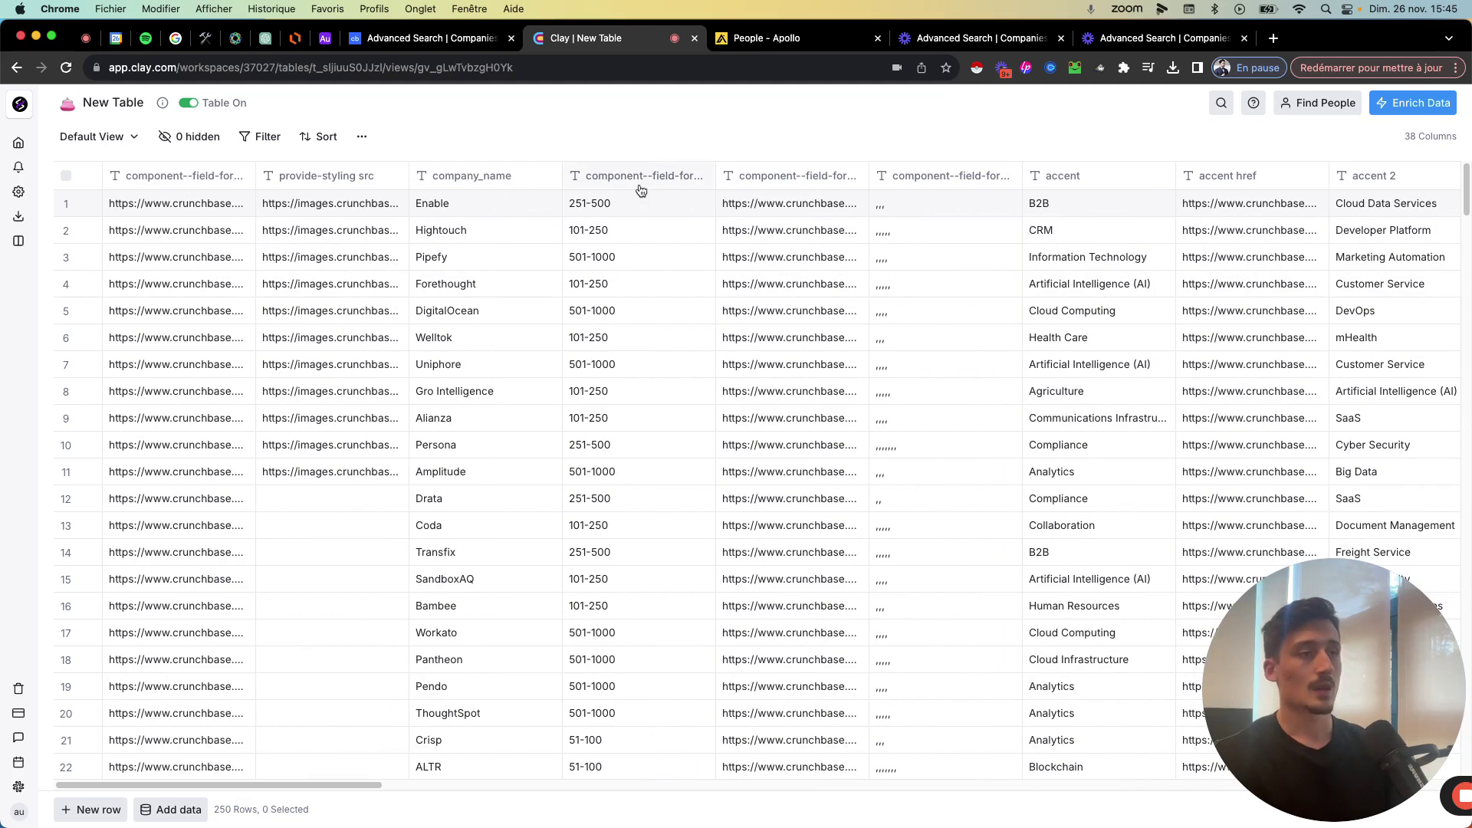
Step: Inspect the options of the first few columns, closing the column settings without changes
left_click(184, 175)
left_click(355, 176)
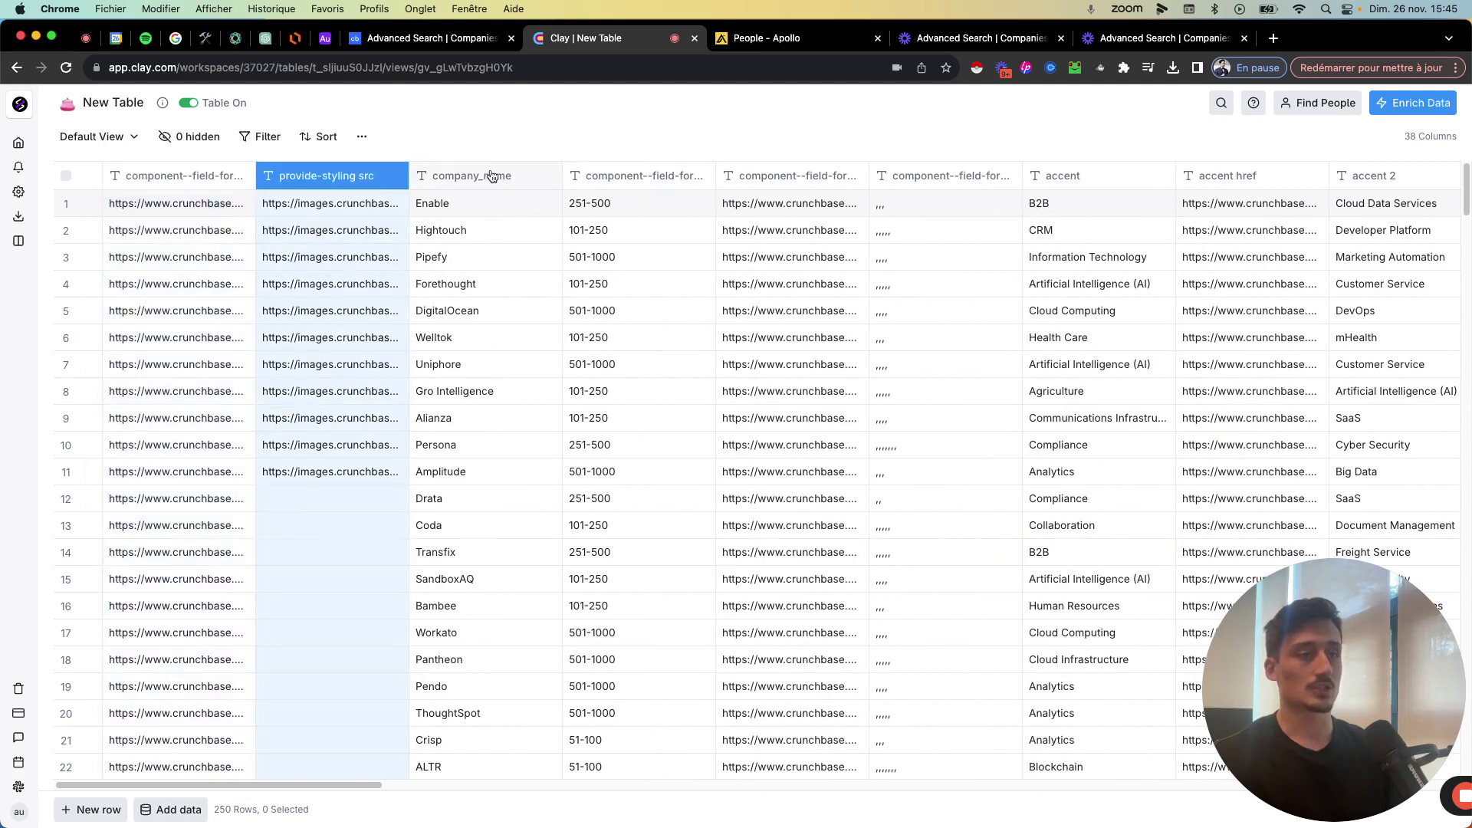
left_click(492, 175)
left_click(627, 175)
mouse_move(684, 358)
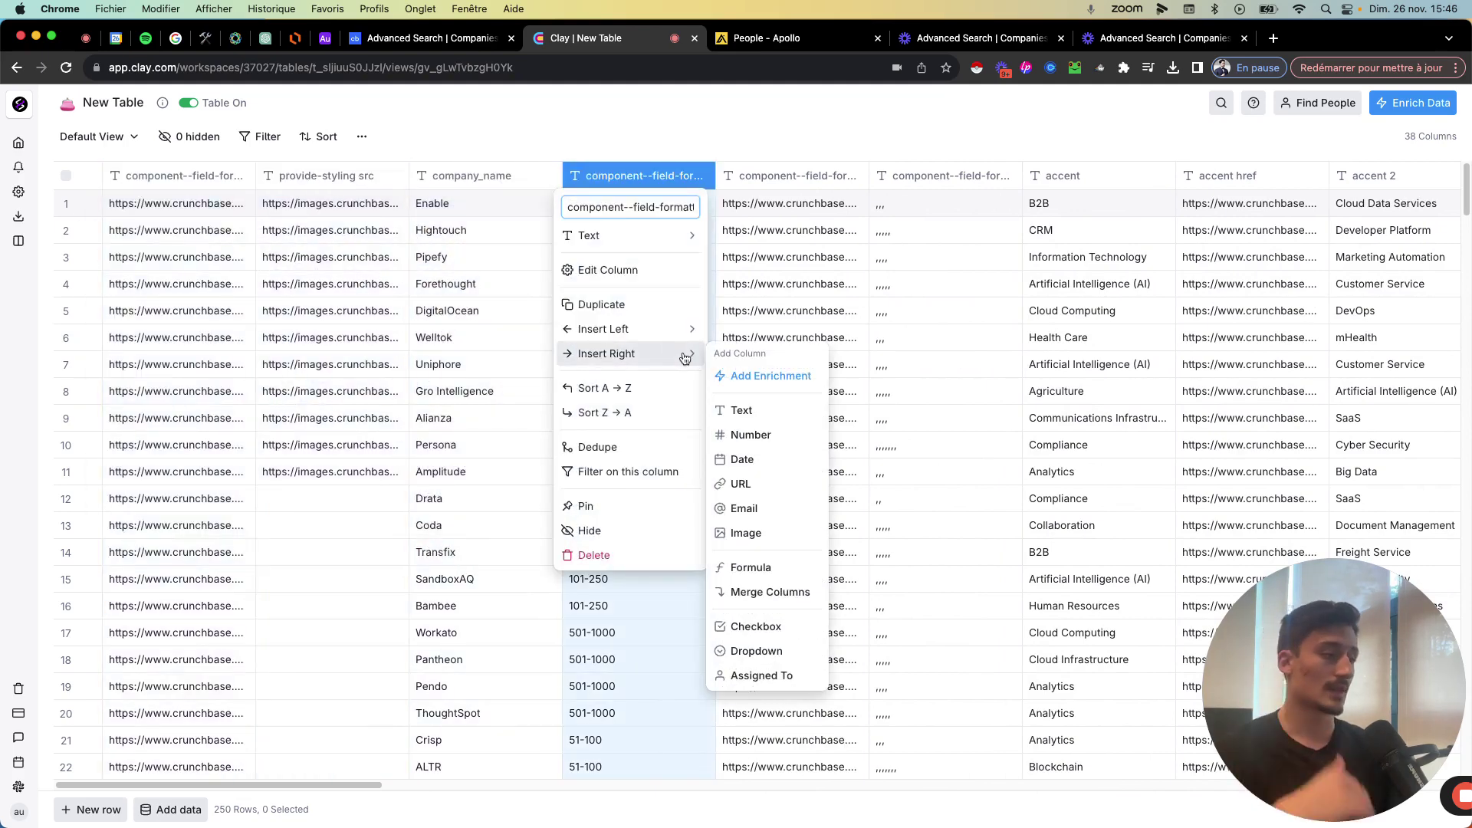
left_click(754, 175)
left_click(753, 176)
double_click(796, 207)
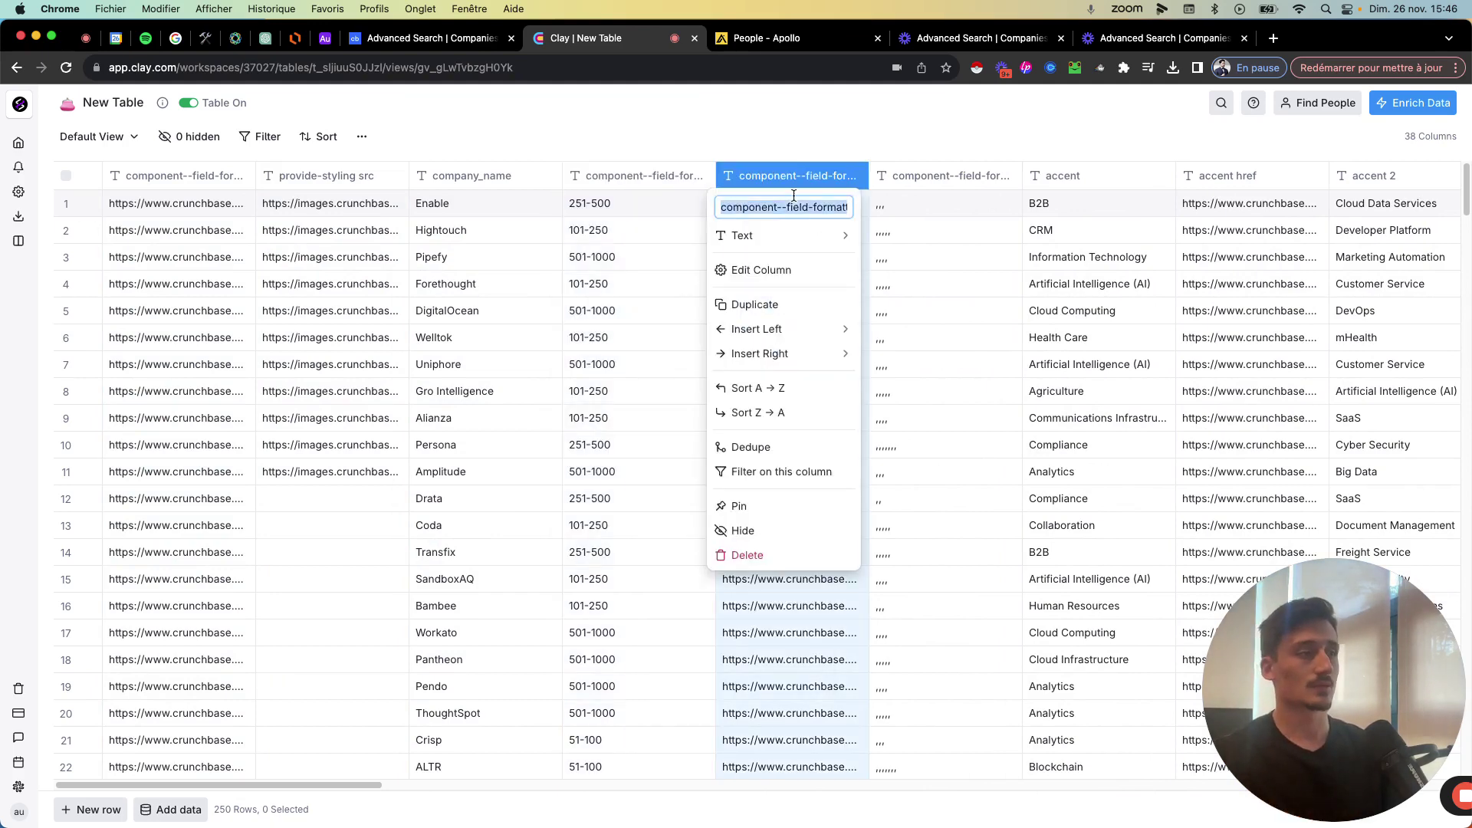
left_click(949, 276)
left_click(1435, 156)
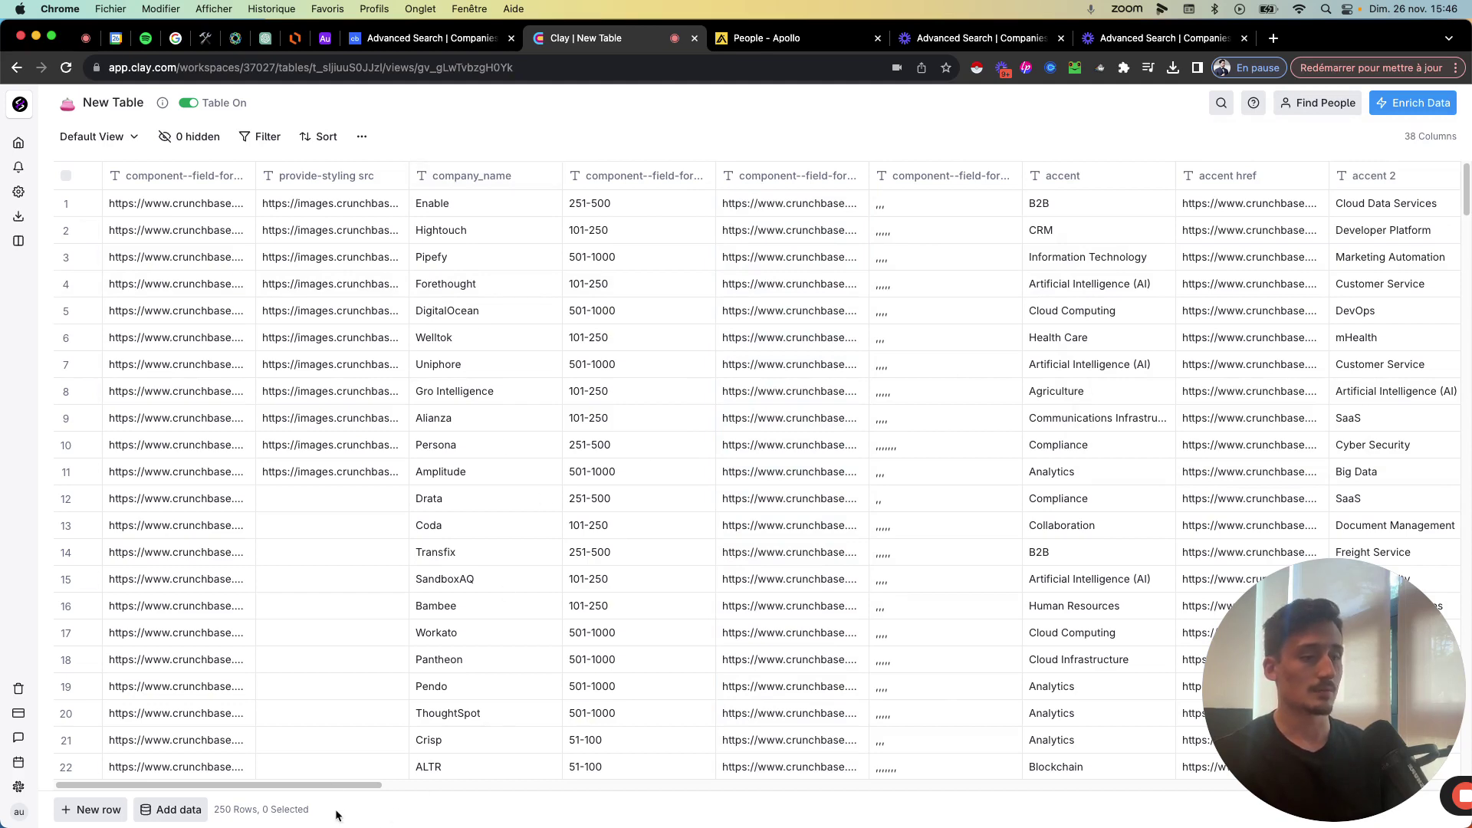
Step: Scroll through the table columns and back toward the start
left_click_drag(336, 784, 1032, 744)
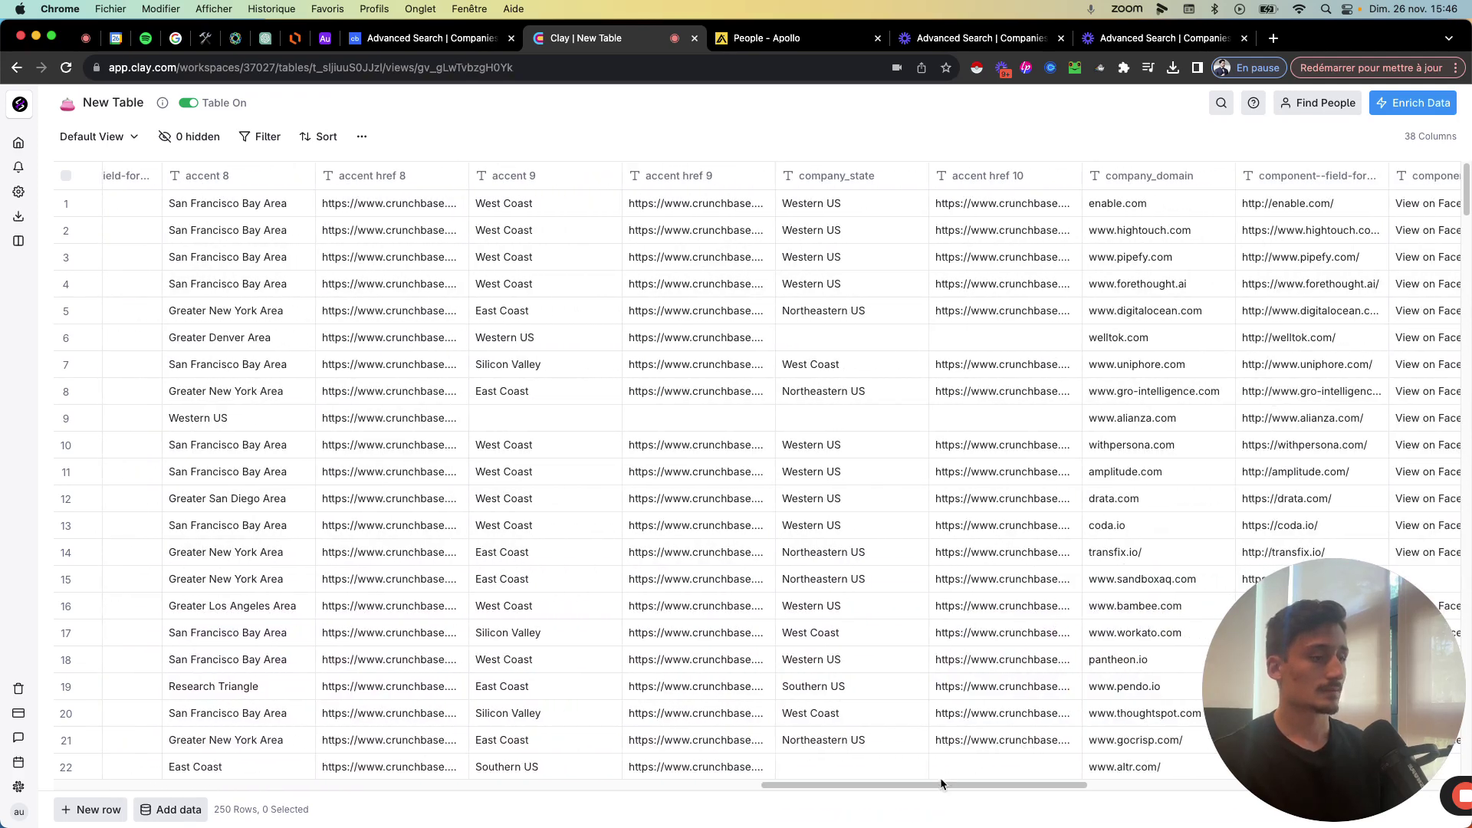
left_click_drag(941, 782, 1019, 749)
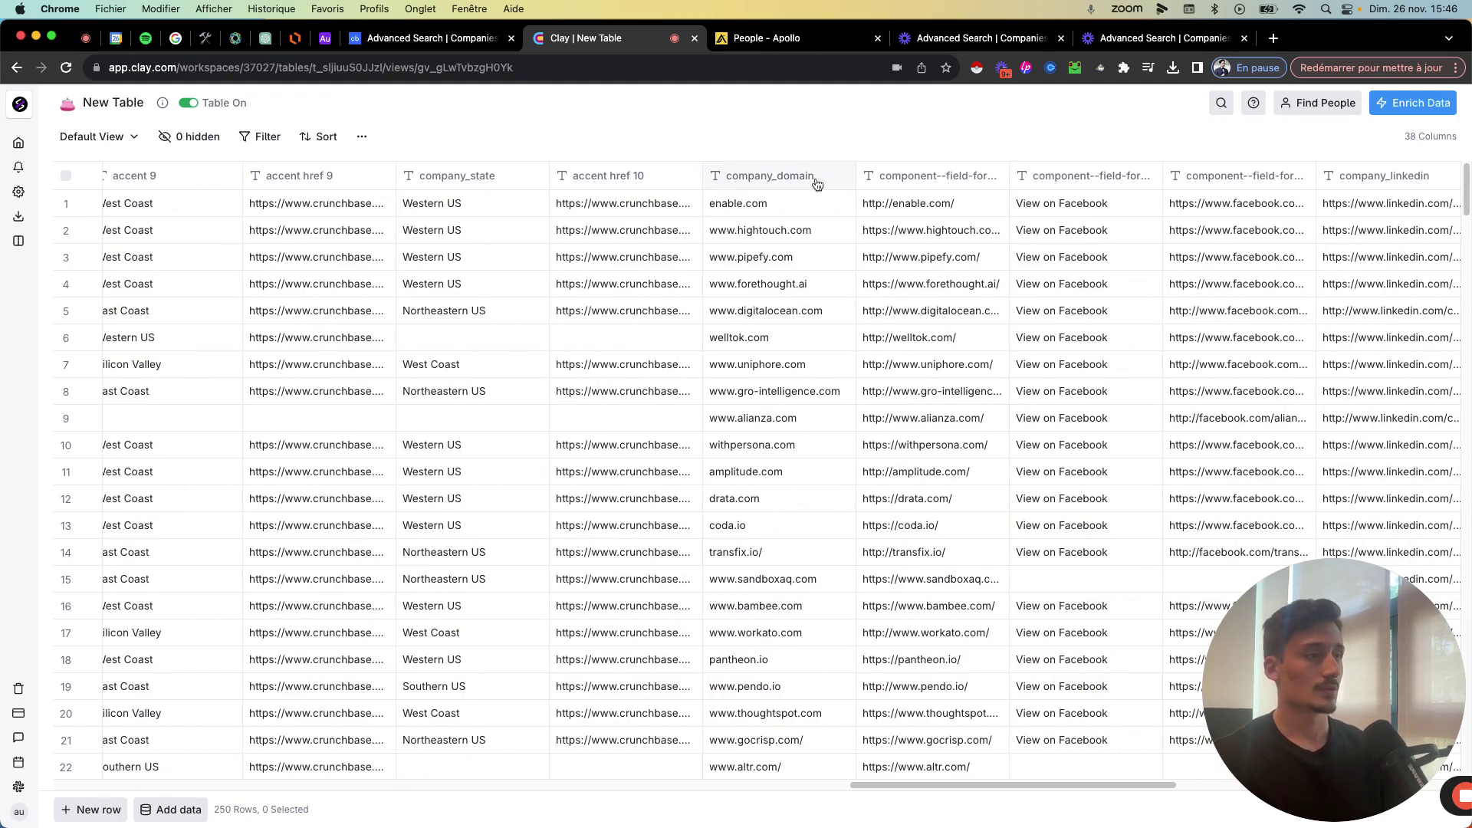
scroll(195, 186, "left", 10)
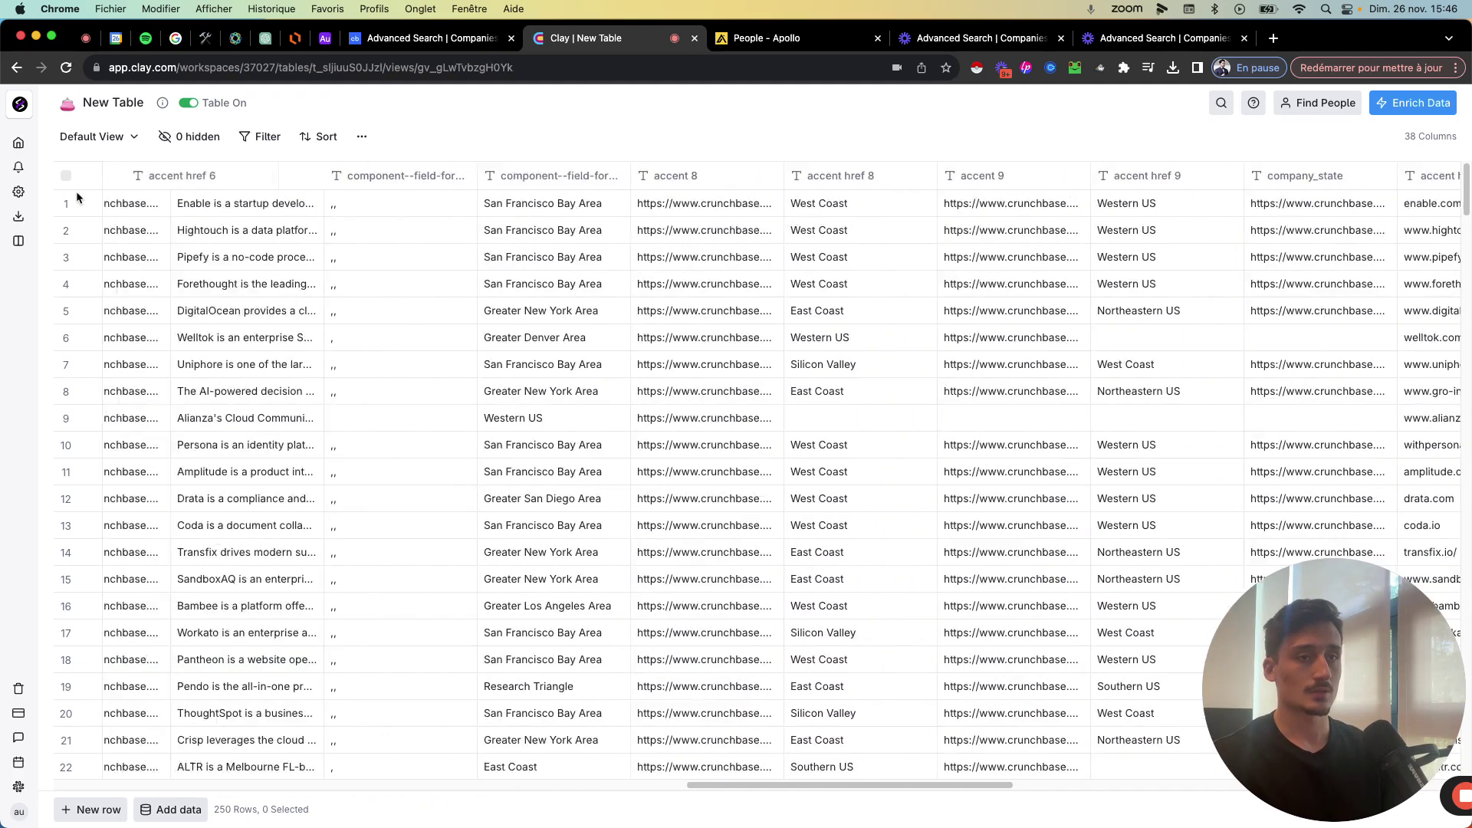
scroll(76, 191, "left", 15)
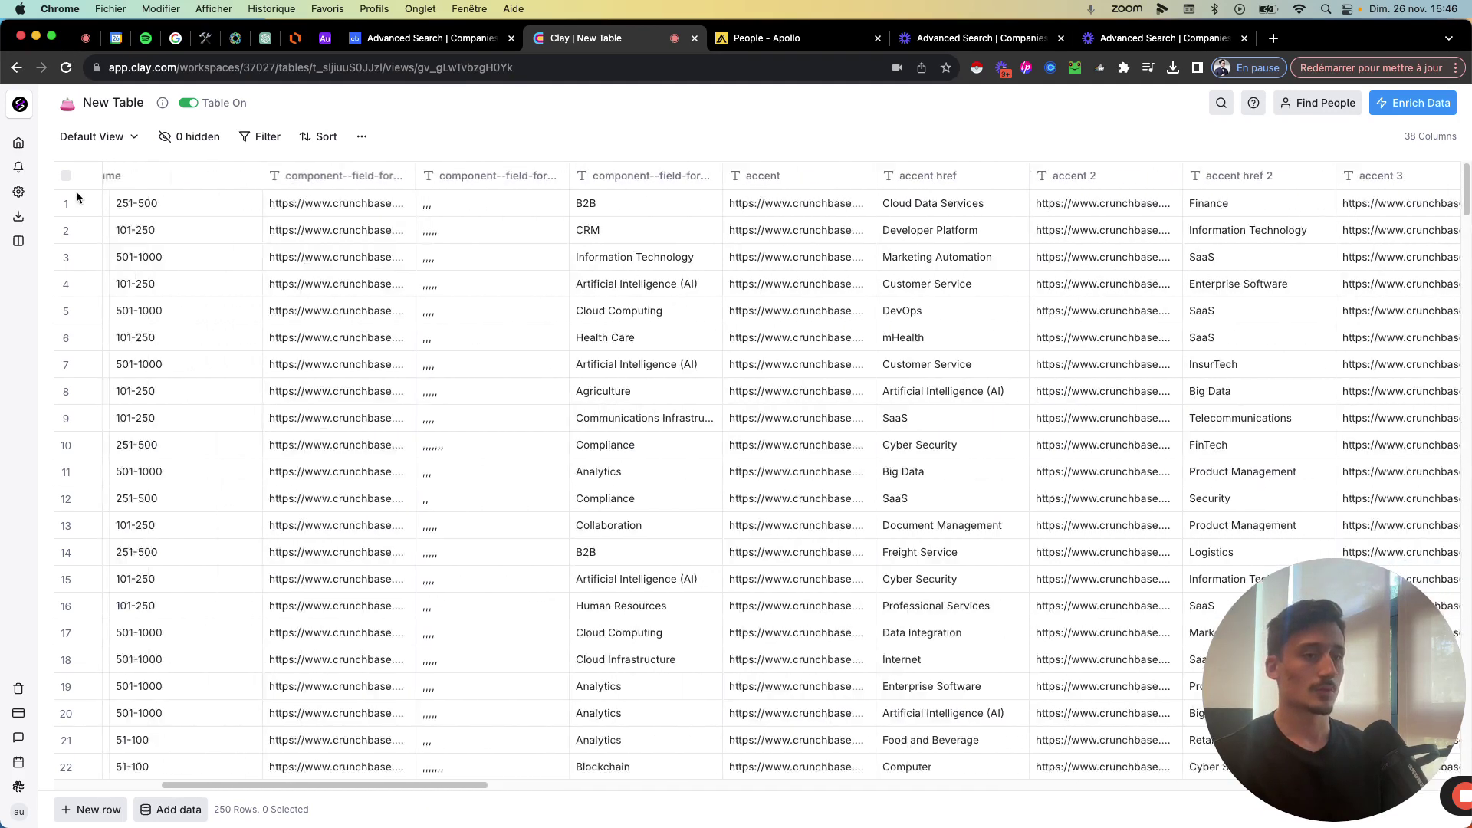
scroll(76, 191, "left", 5)
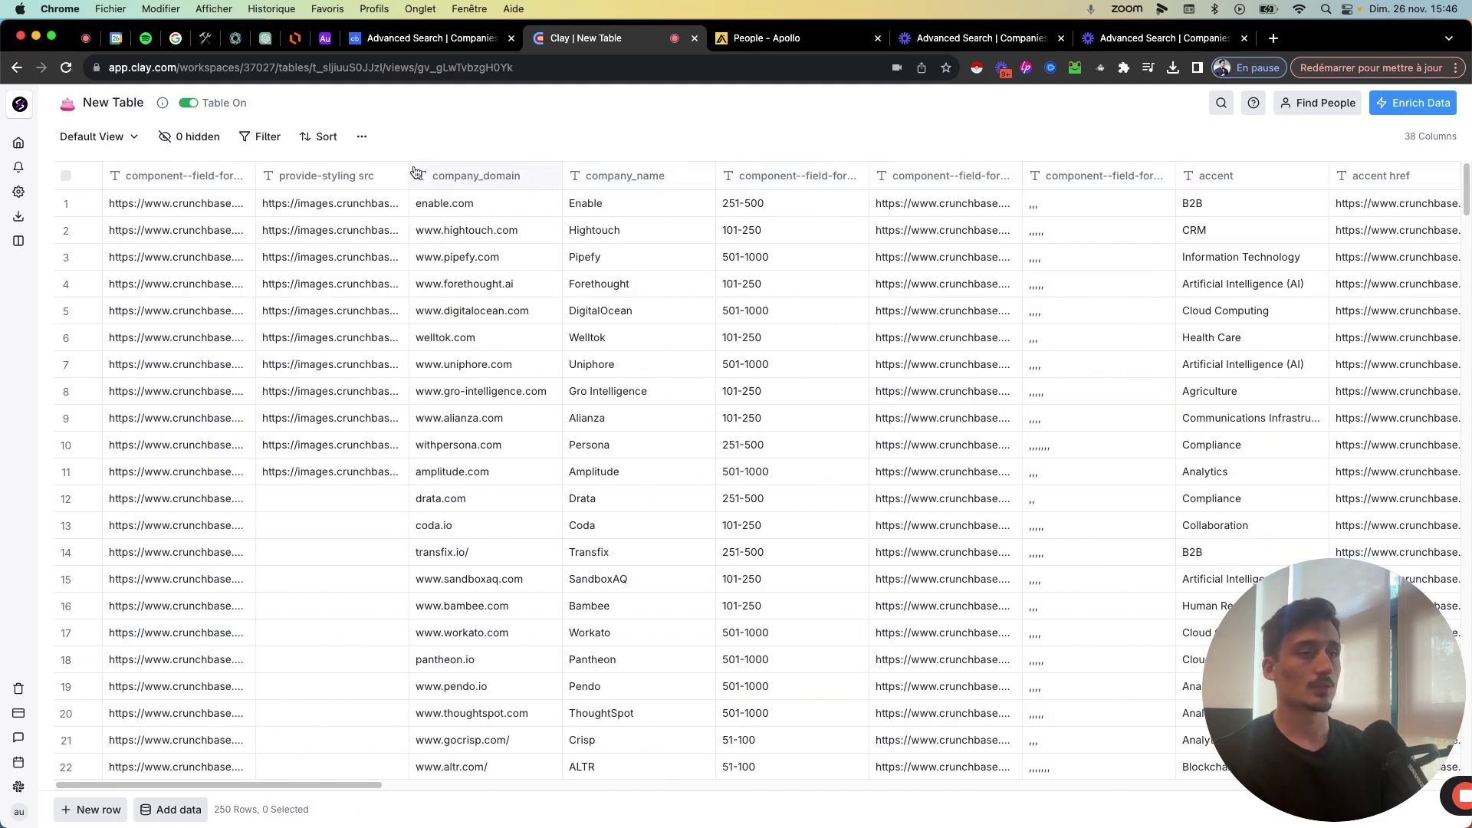
left_click(429, 175)
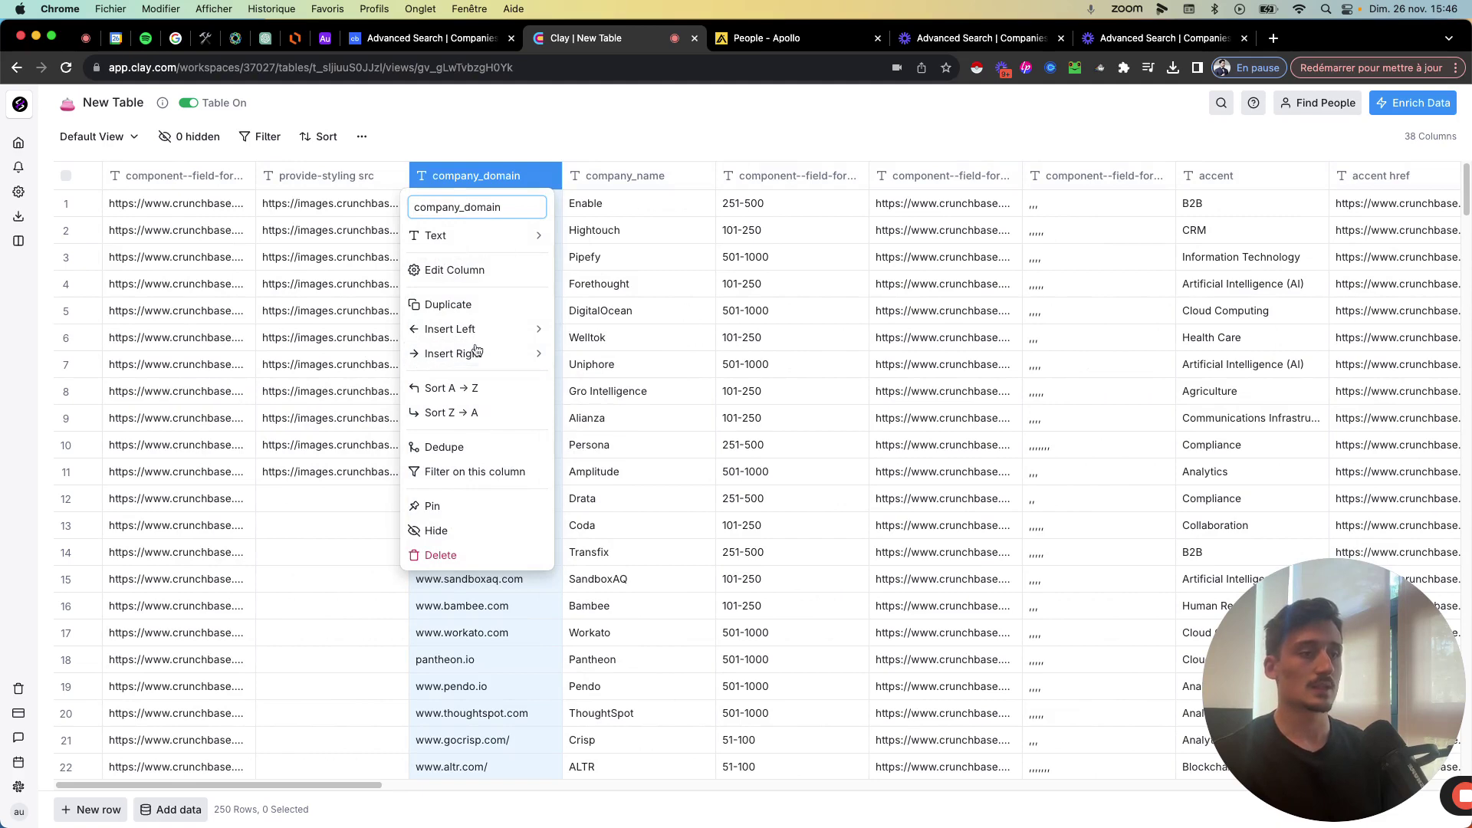
left_click(474, 472)
left_click(512, 174)
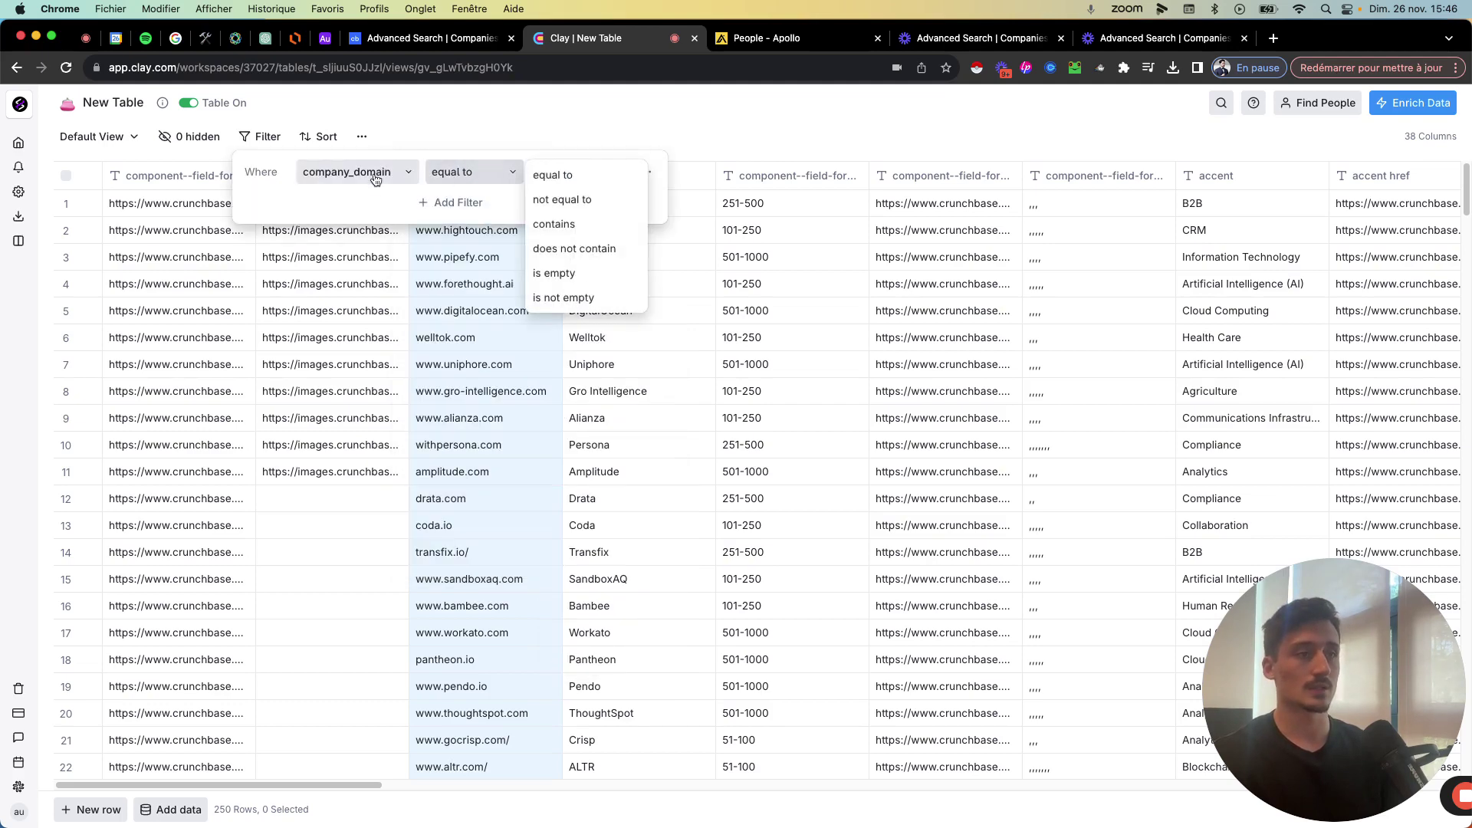
left_click(567, 274)
left_click(535, 281)
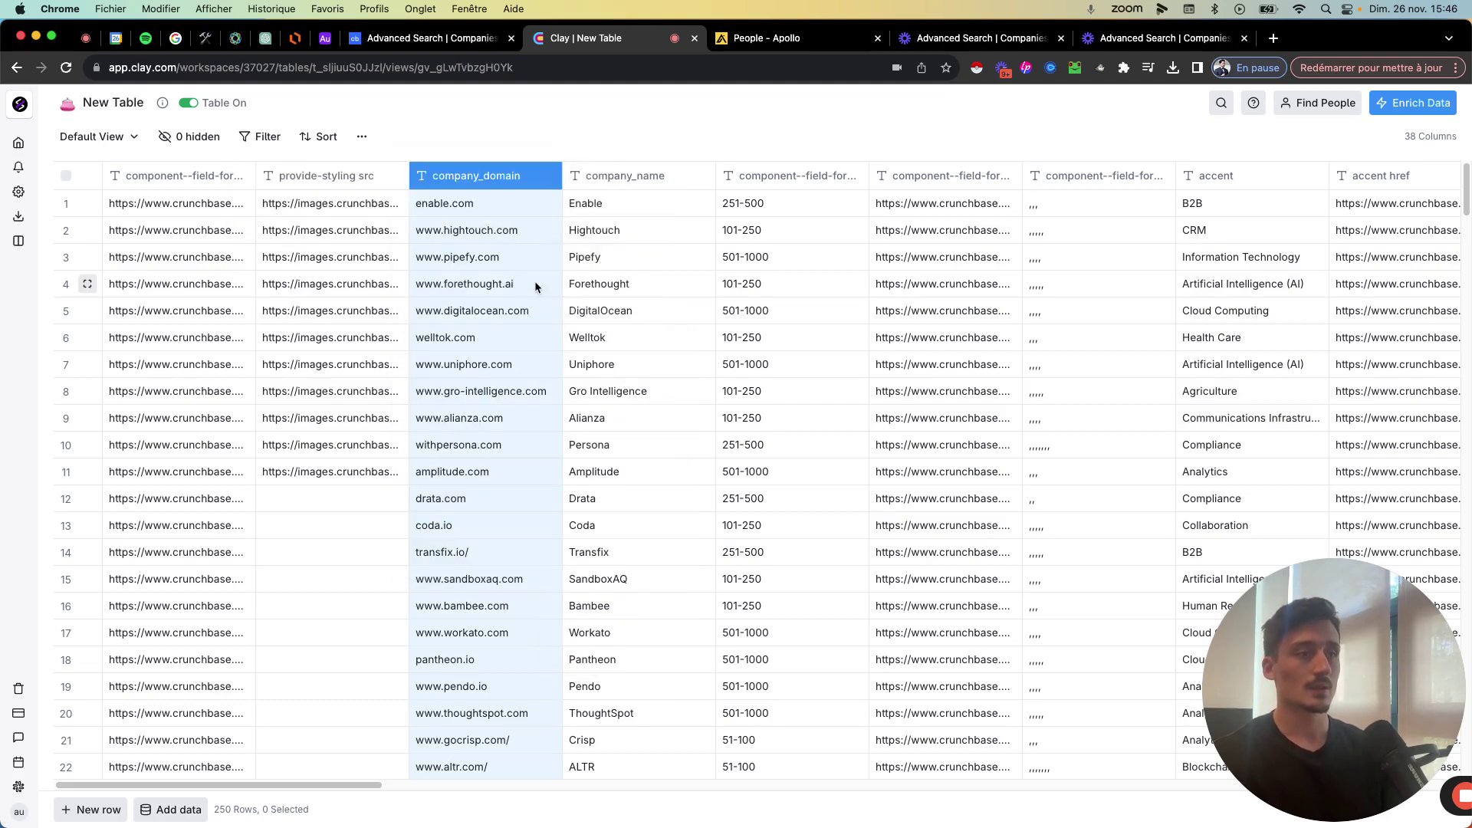
left_click(508, 184)
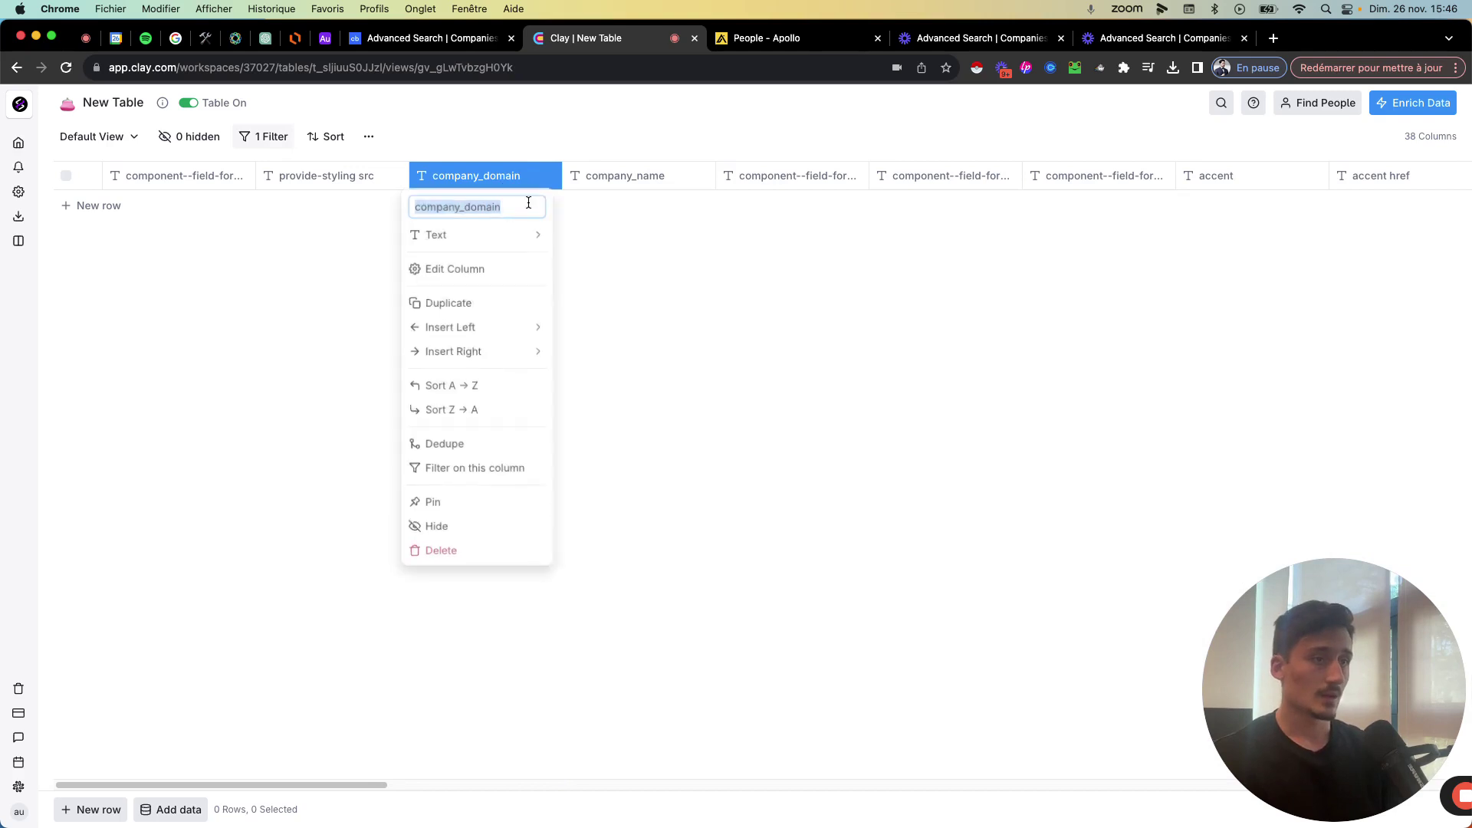
left_click(277, 145)
left_click(274, 142)
left_click(275, 141)
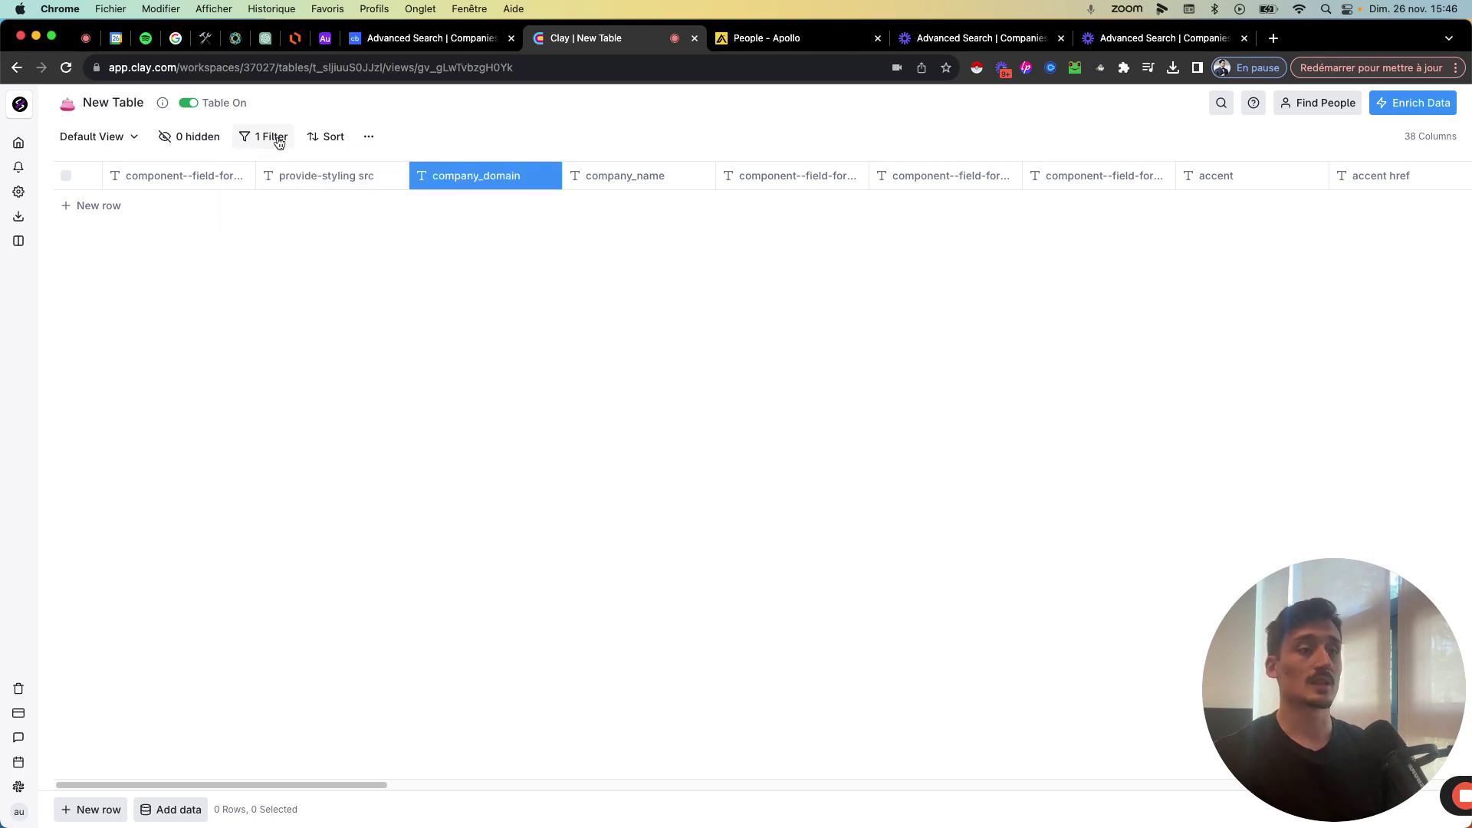
left_click(275, 142)
left_click(512, 172)
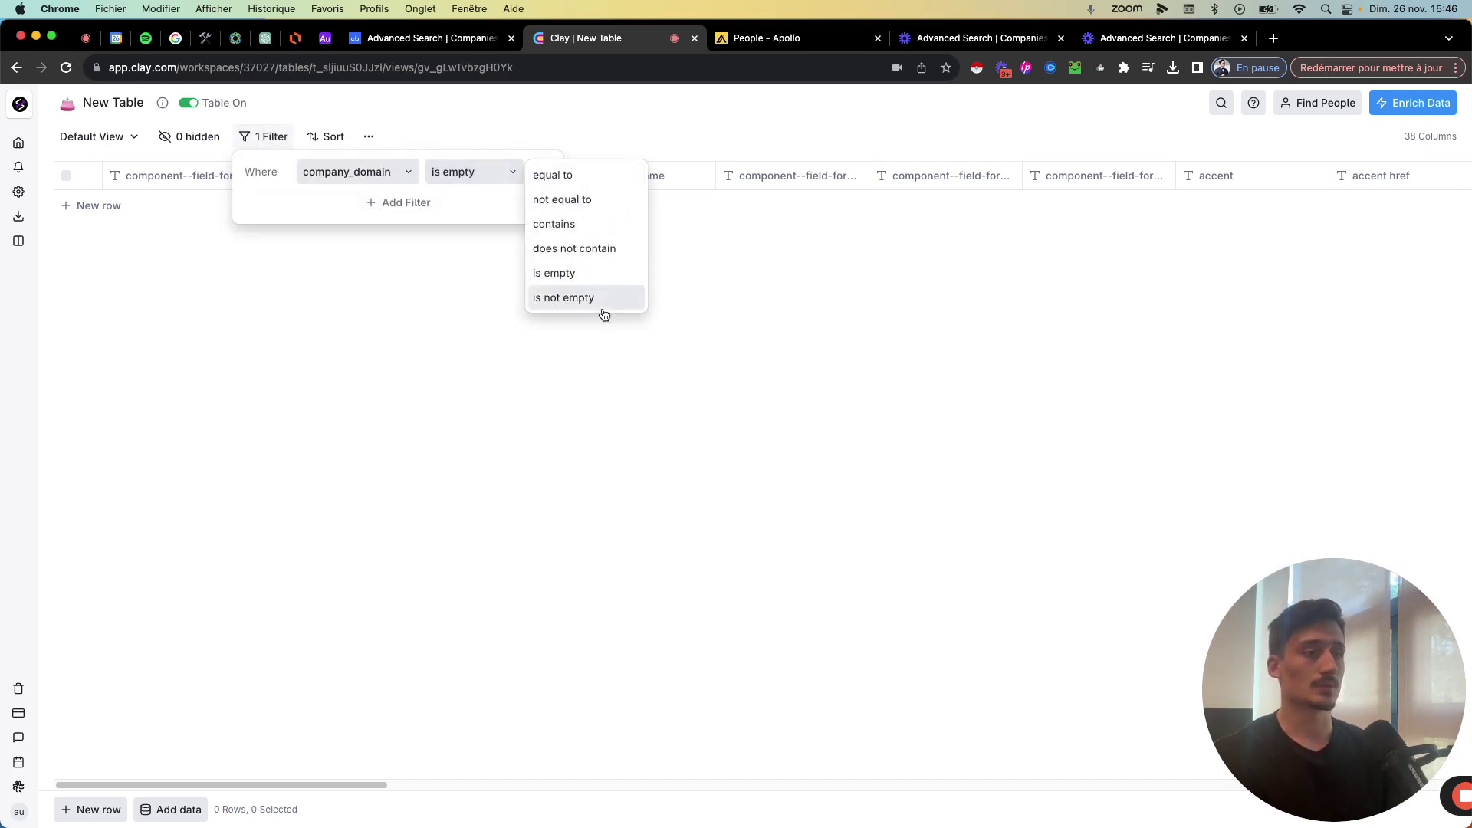
left_click(472, 188)
left_click(546, 173)
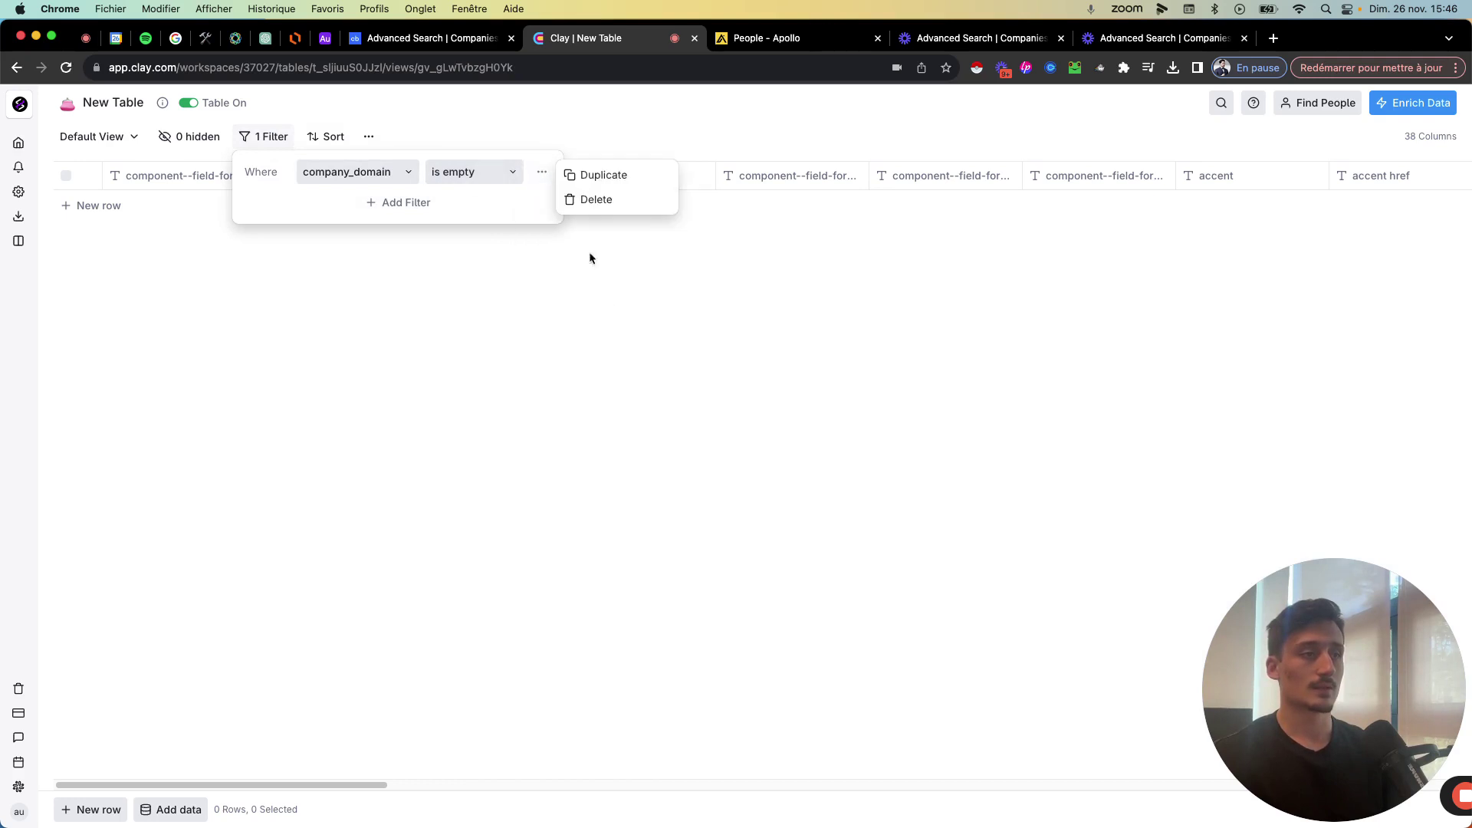
left_click(594, 200)
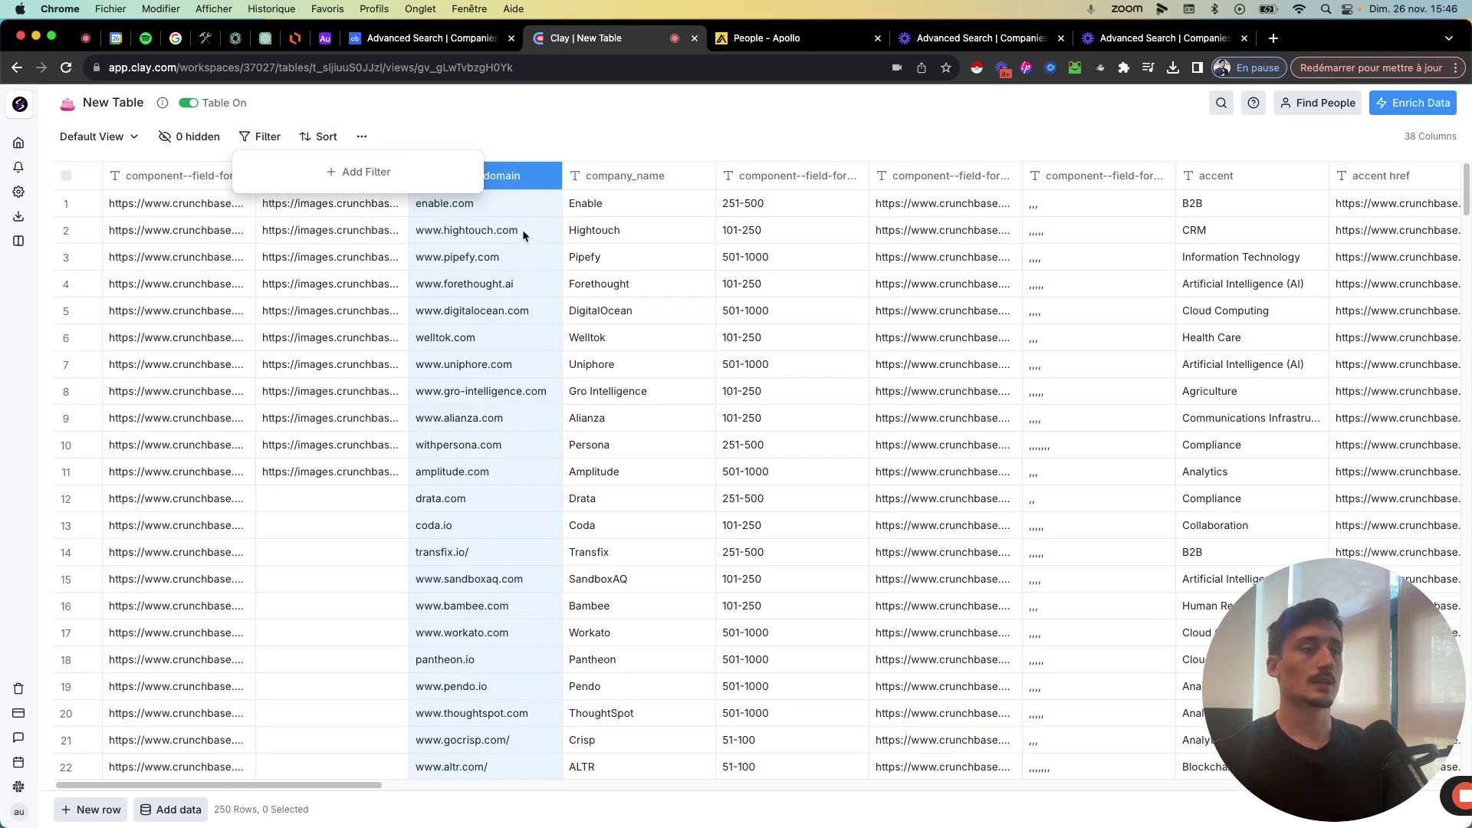
left_click(1467, 214)
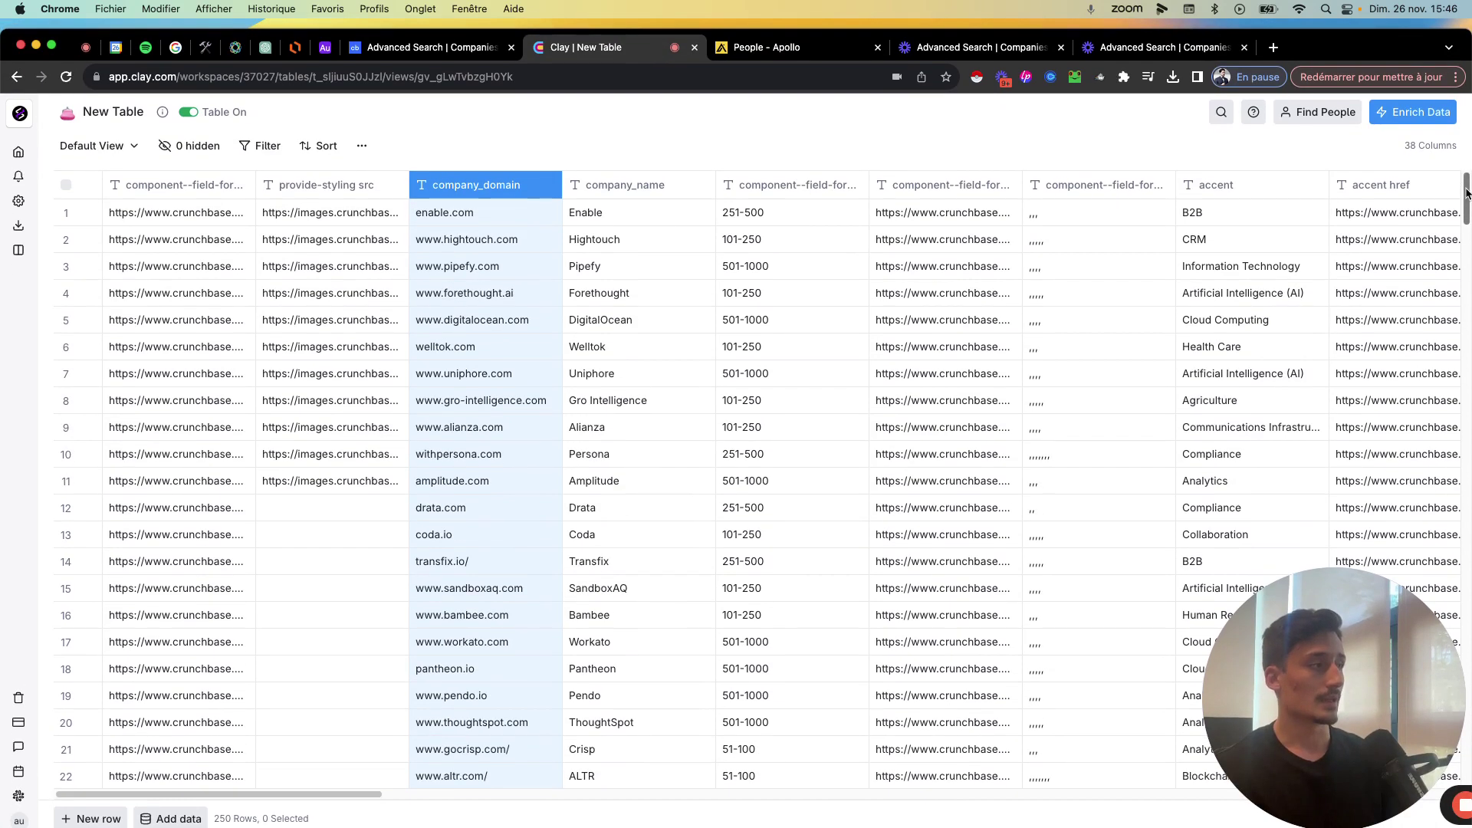
Step: Add row 251 with company_name Apple and no domain
scroll(1467, 192, "down", 20)
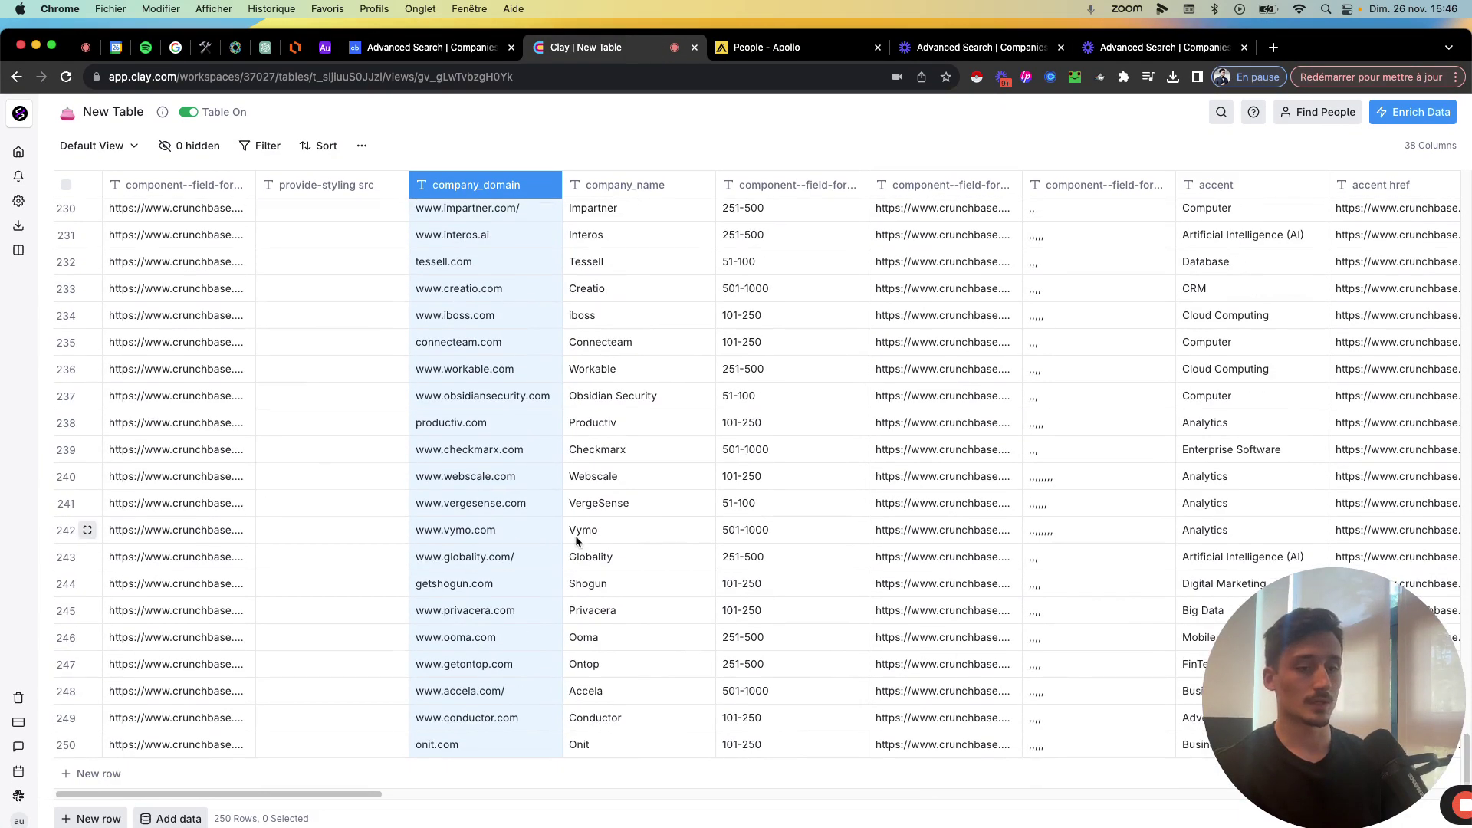
left_click(90, 774)
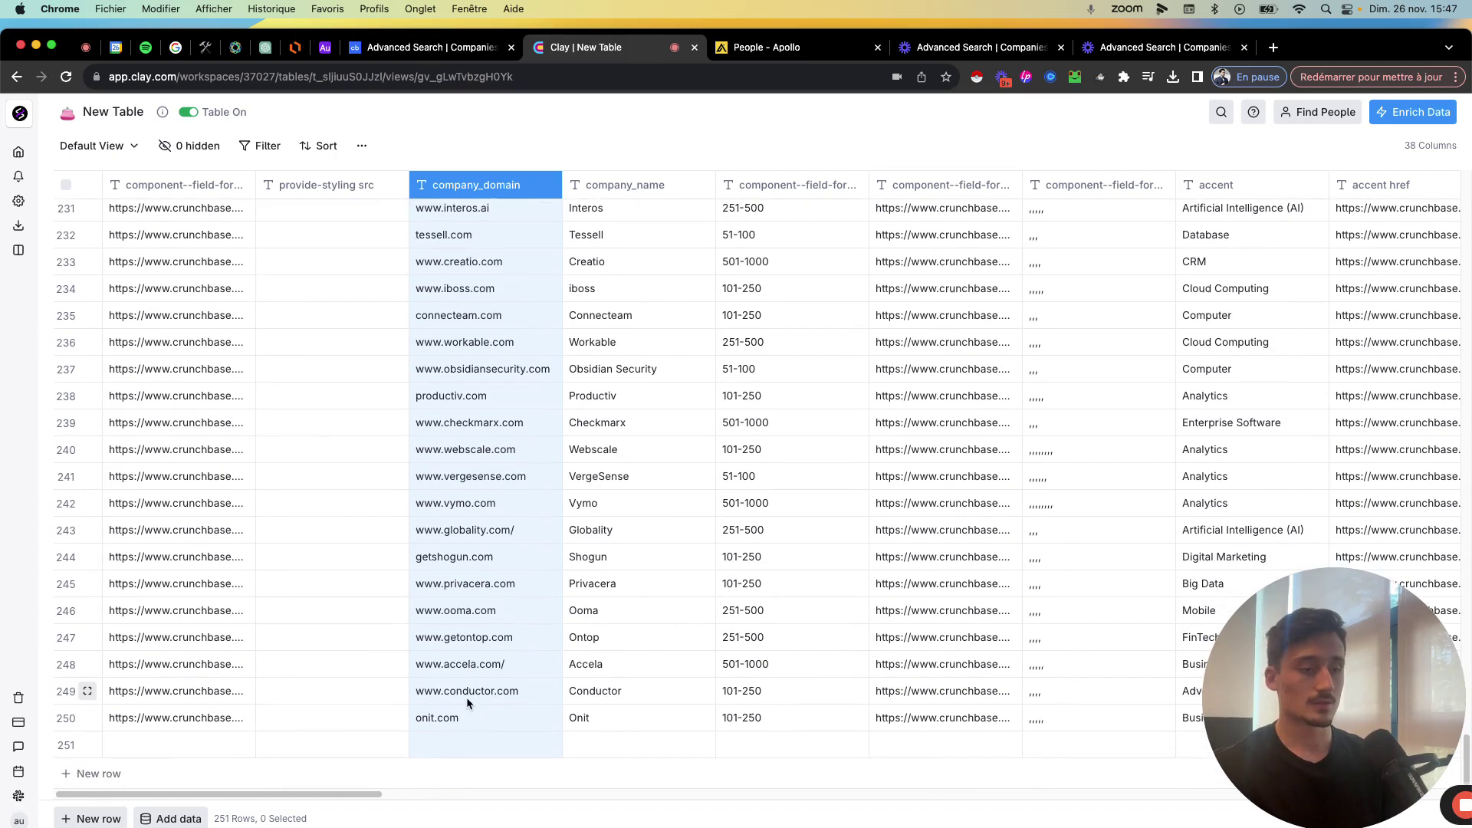
left_click(485, 739)
left_click(619, 741)
type("Apple")
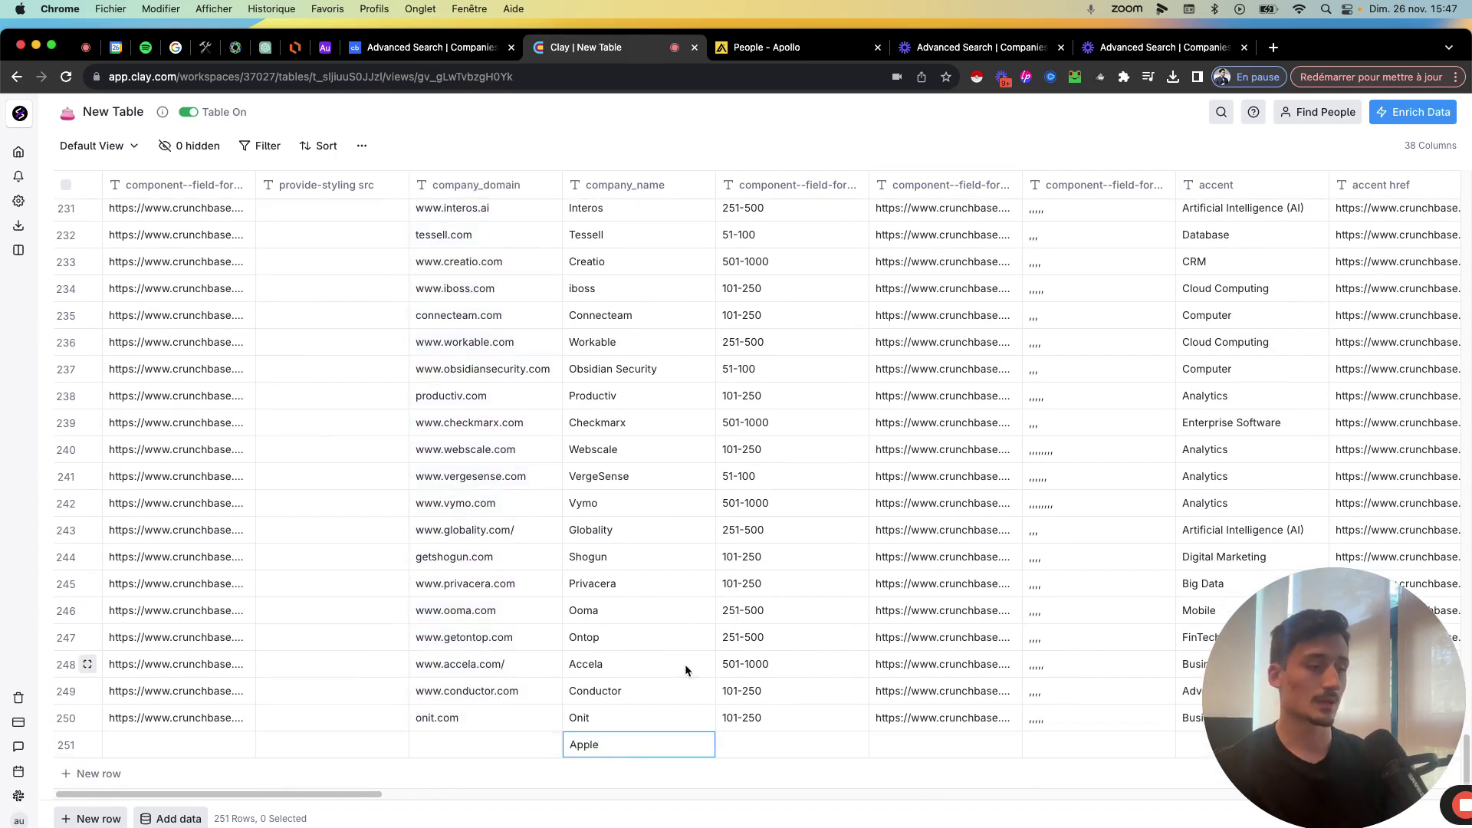
left_click(774, 590)
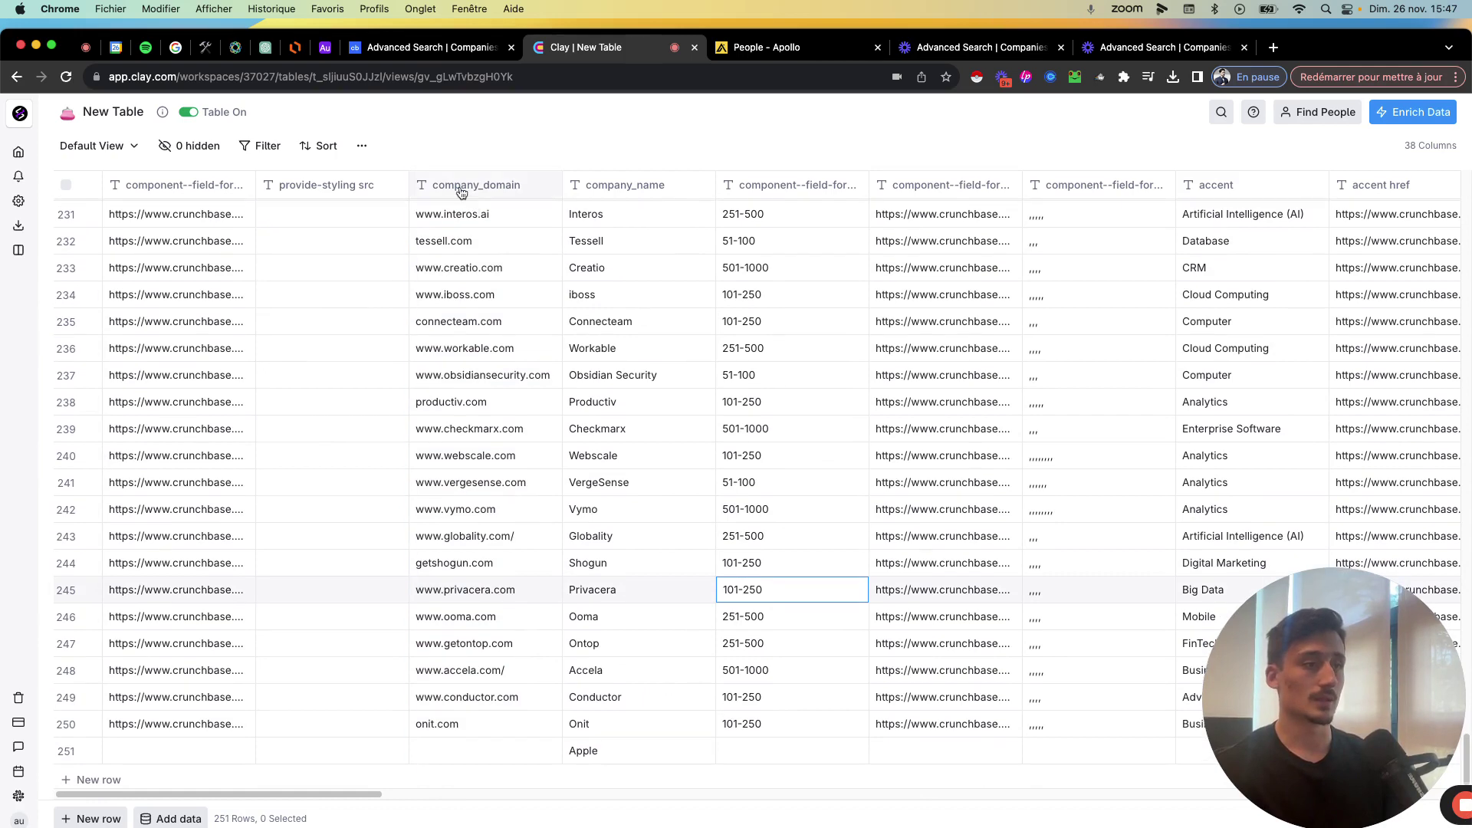
Step: Move the company_domain column to the right of company_name
left_click(460, 184)
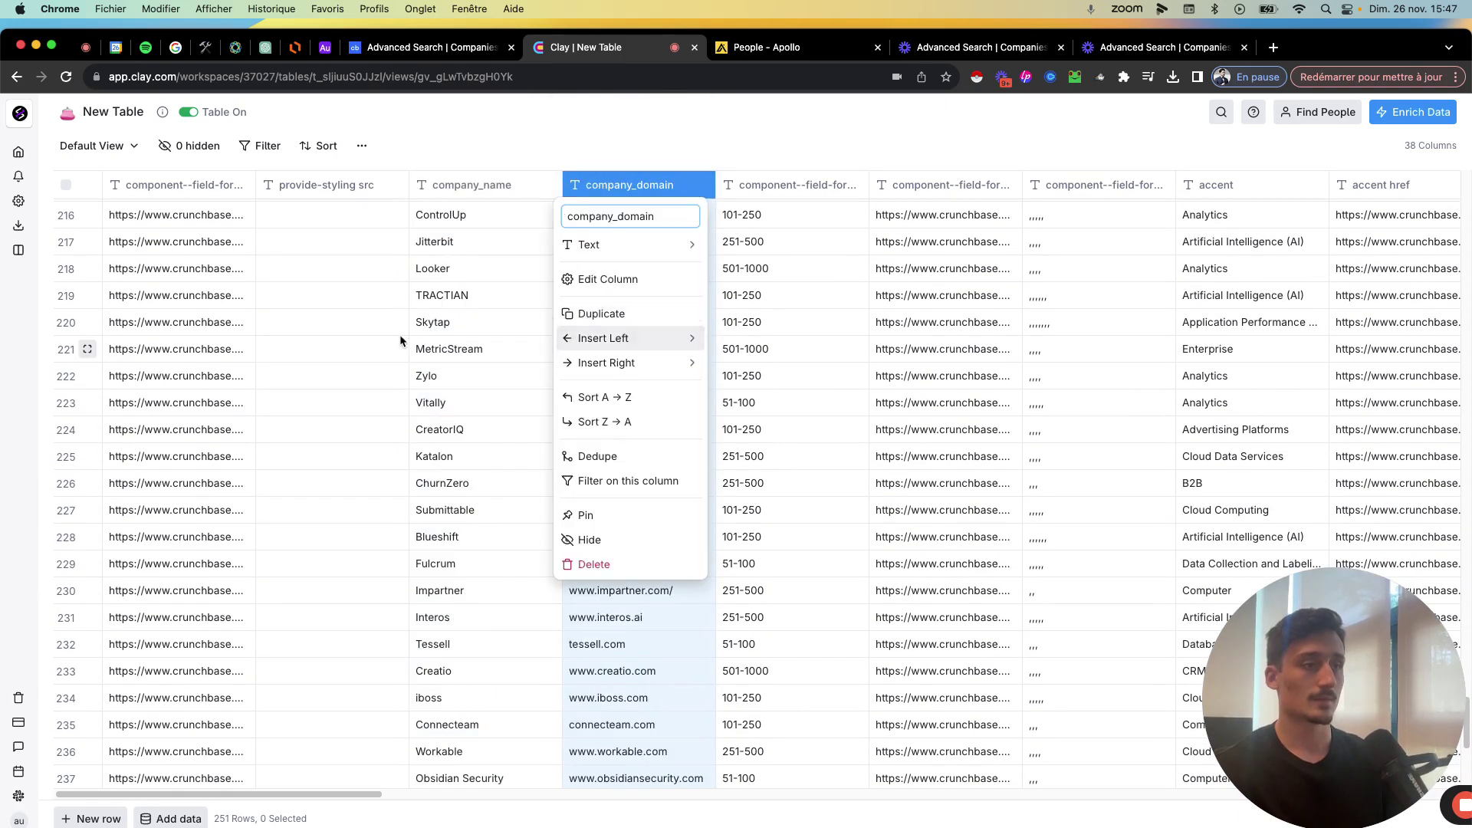
left_click(502, 330)
scroll(502, 329, "down", 2)
left_click(697, 742)
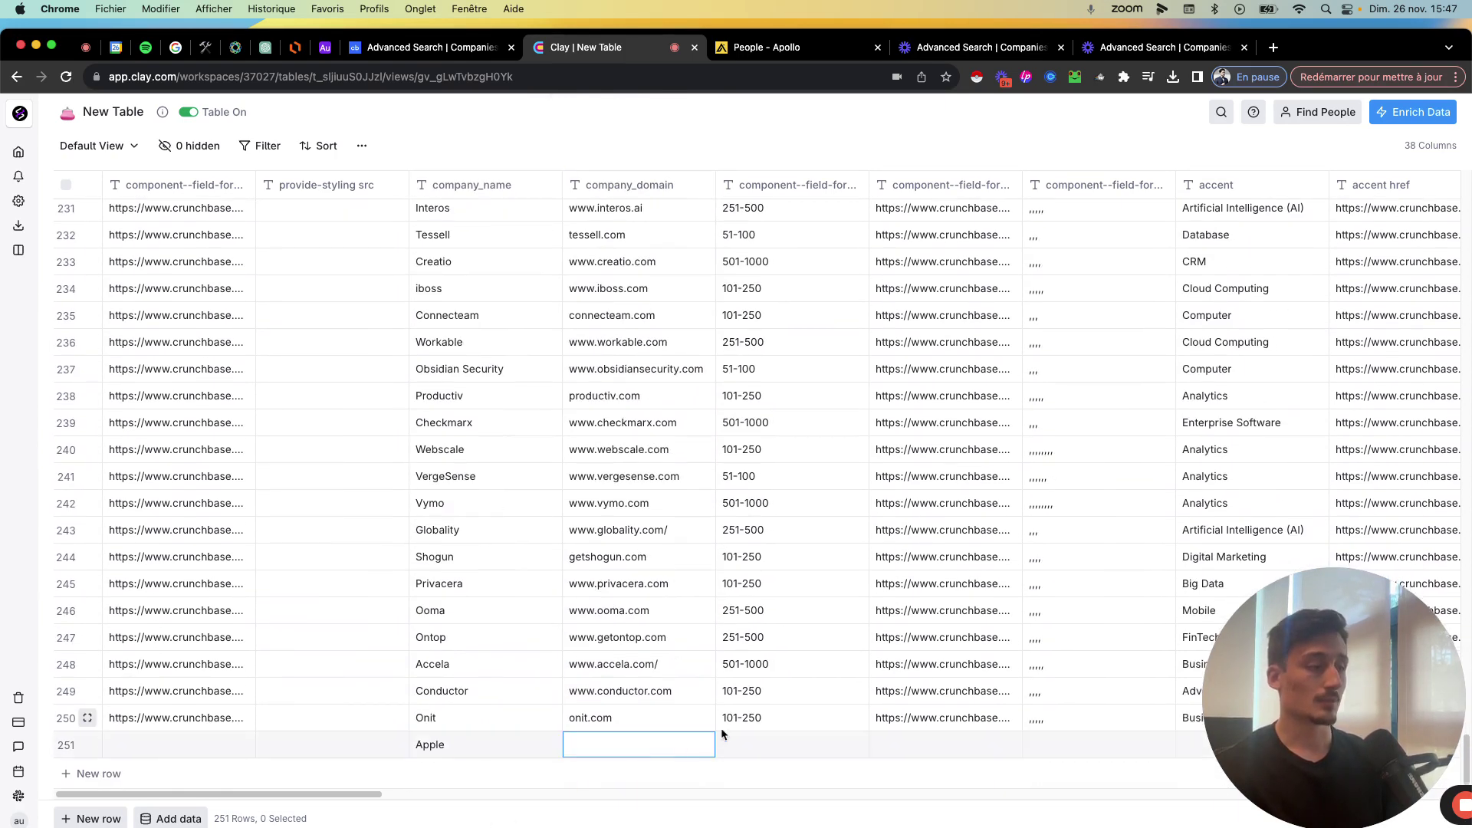
left_click(502, 751)
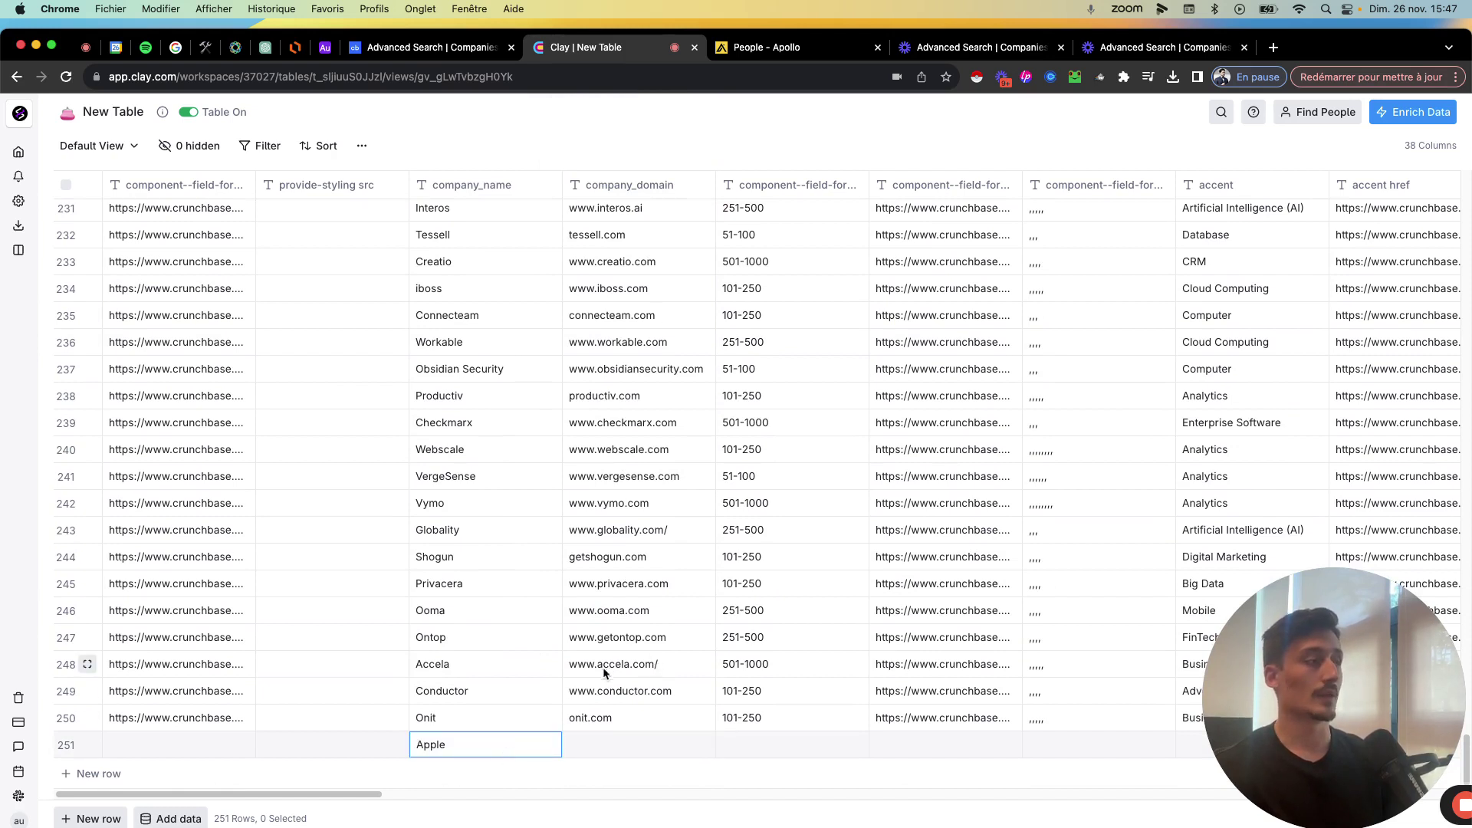
Step: Filter company_domain to 'is empty' so only the Apple row shows
left_click(630, 188)
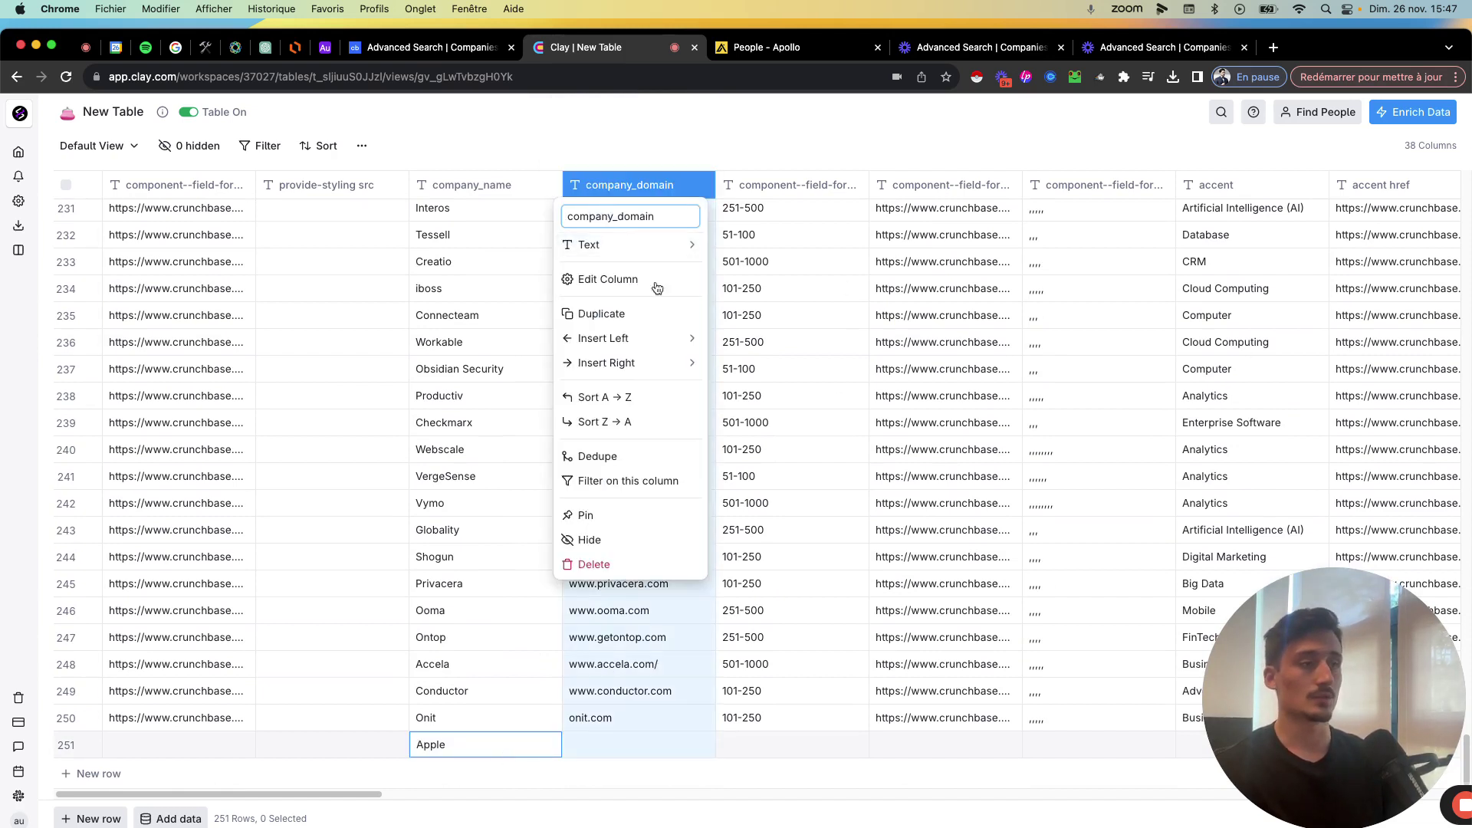
left_click(628, 480)
left_click(473, 181)
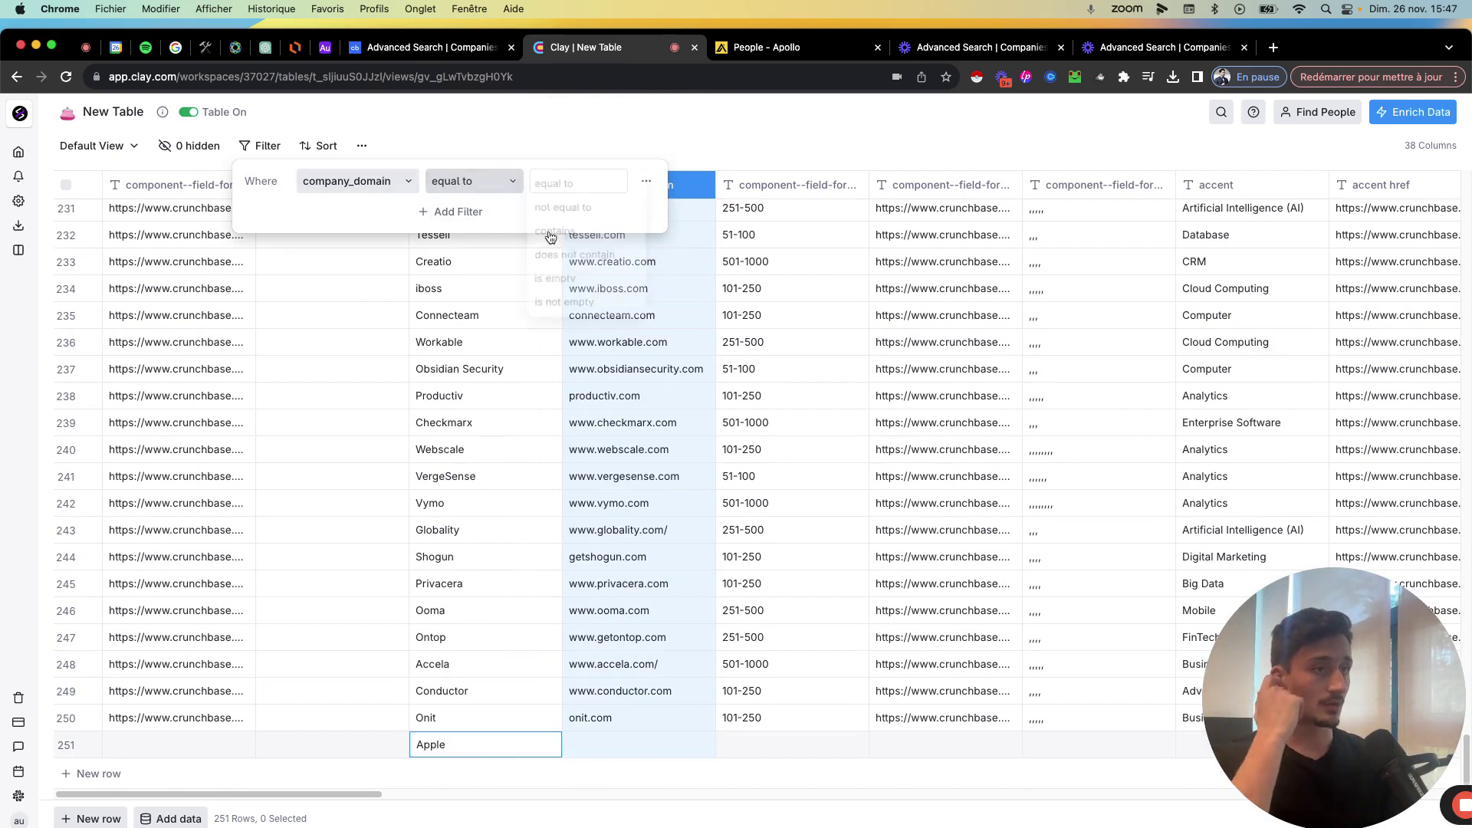
left_click(560, 283)
left_click(687, 130)
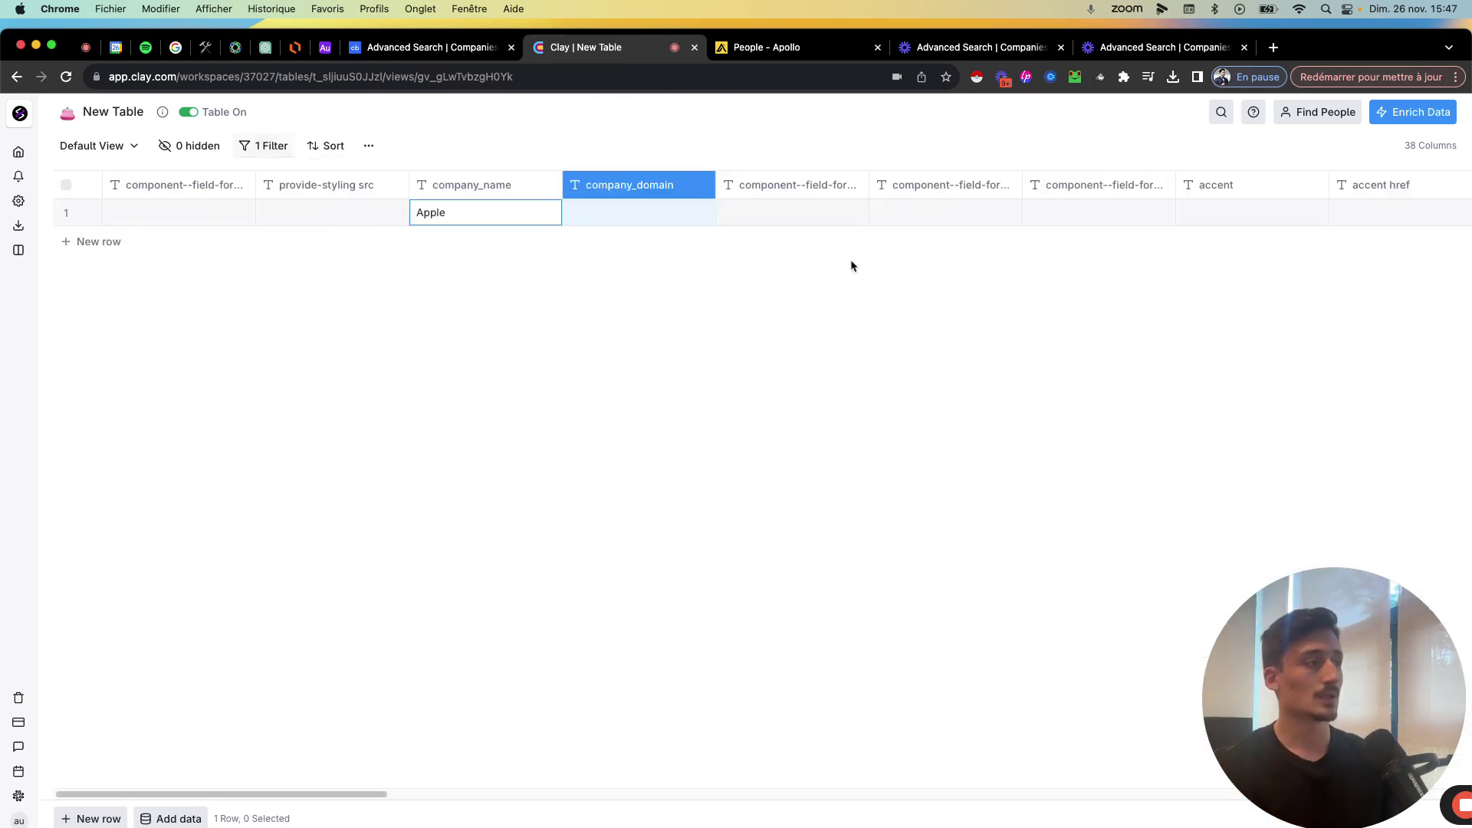
left_click_drag(309, 792, 1265, 767)
Step: Add a new enrichment column using Clearbit's Find Domain from Company Name
left_click(1393, 184)
left_click(1363, 240)
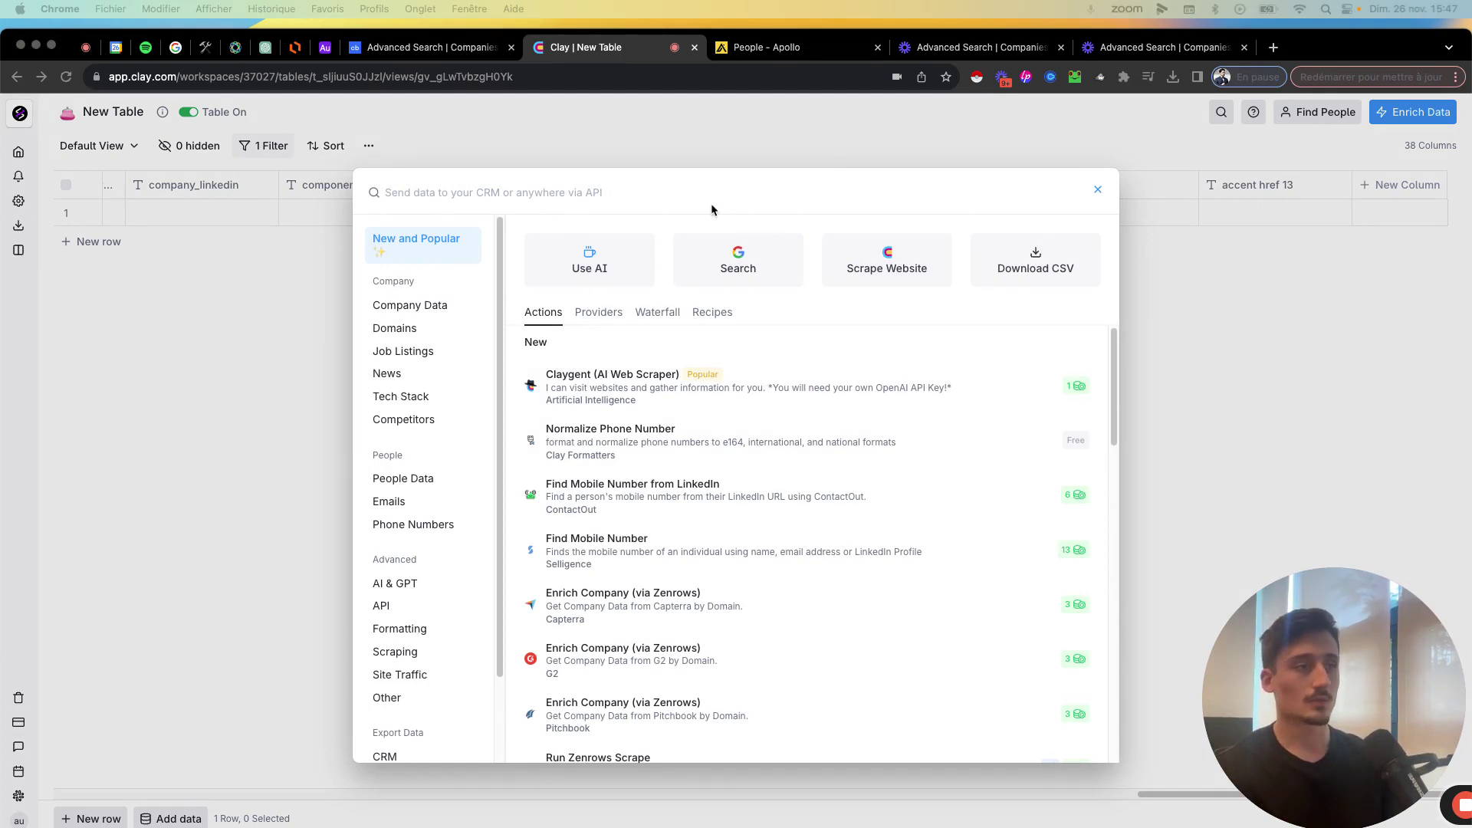
left_click(576, 191)
type("find domain from company name")
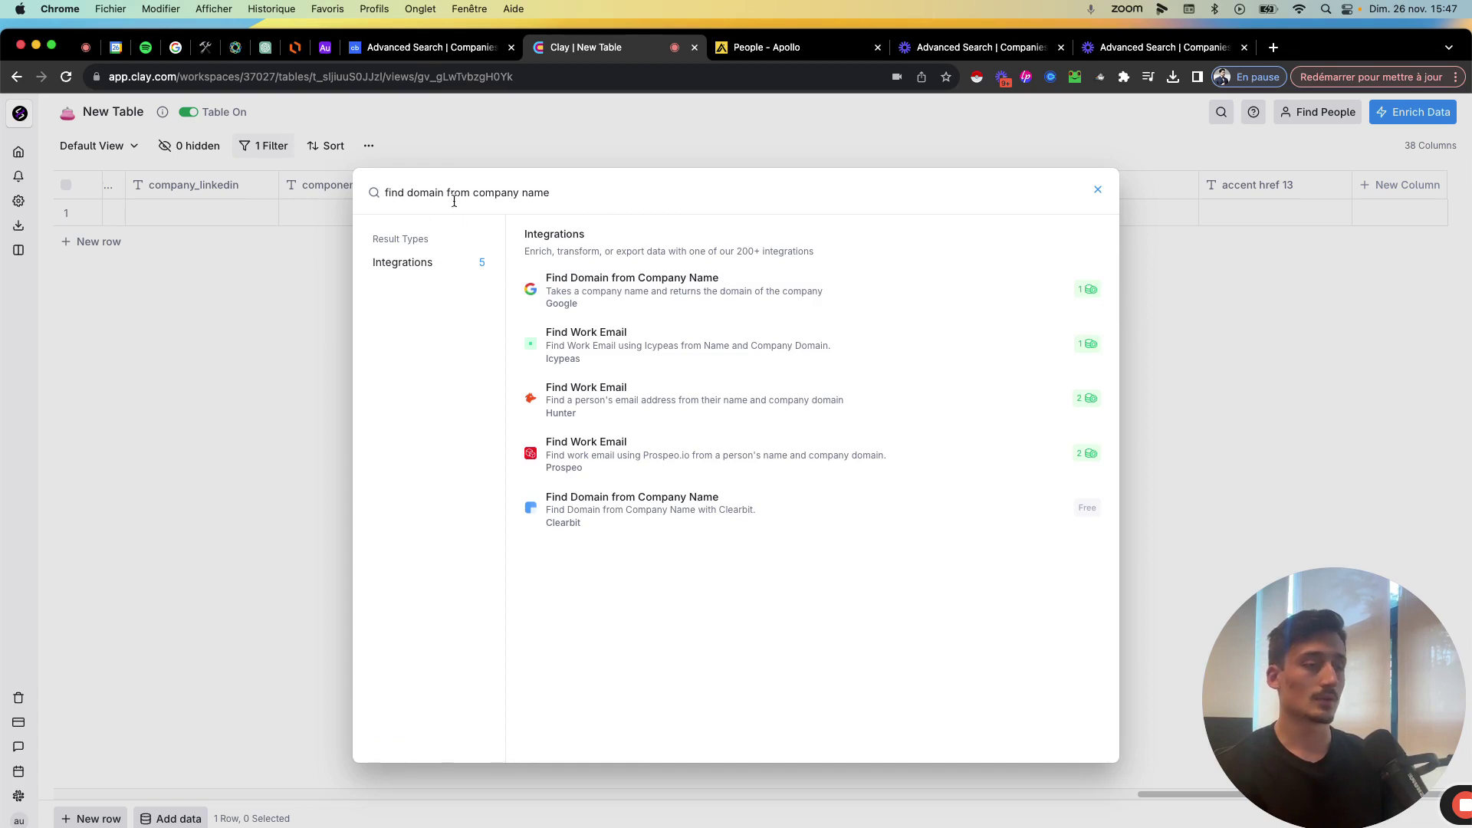
left_click(671, 500)
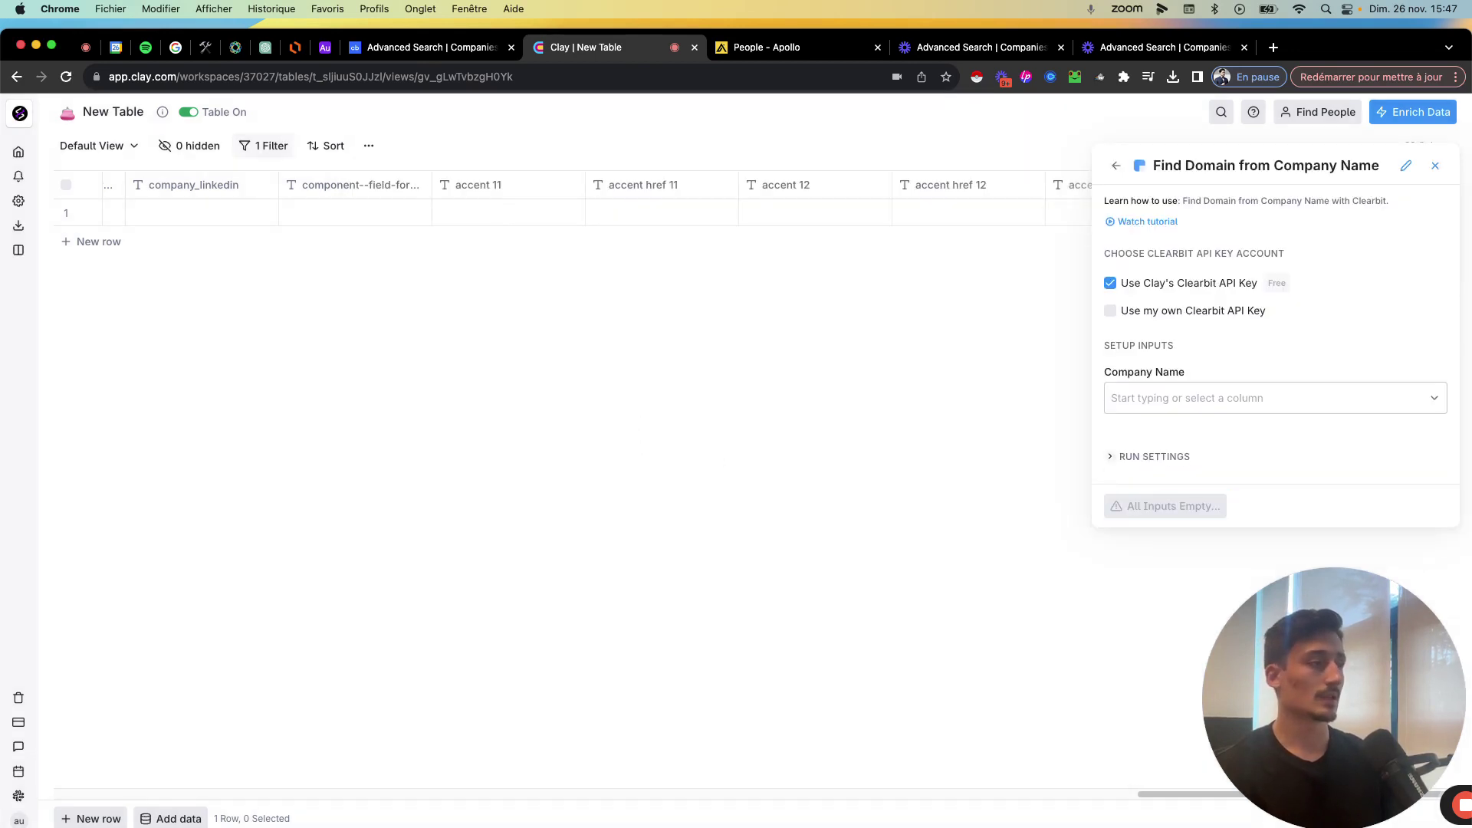
Step: Feed the enrichment company_name, output Domain, and run it on the one visible row
left_click(1117, 398)
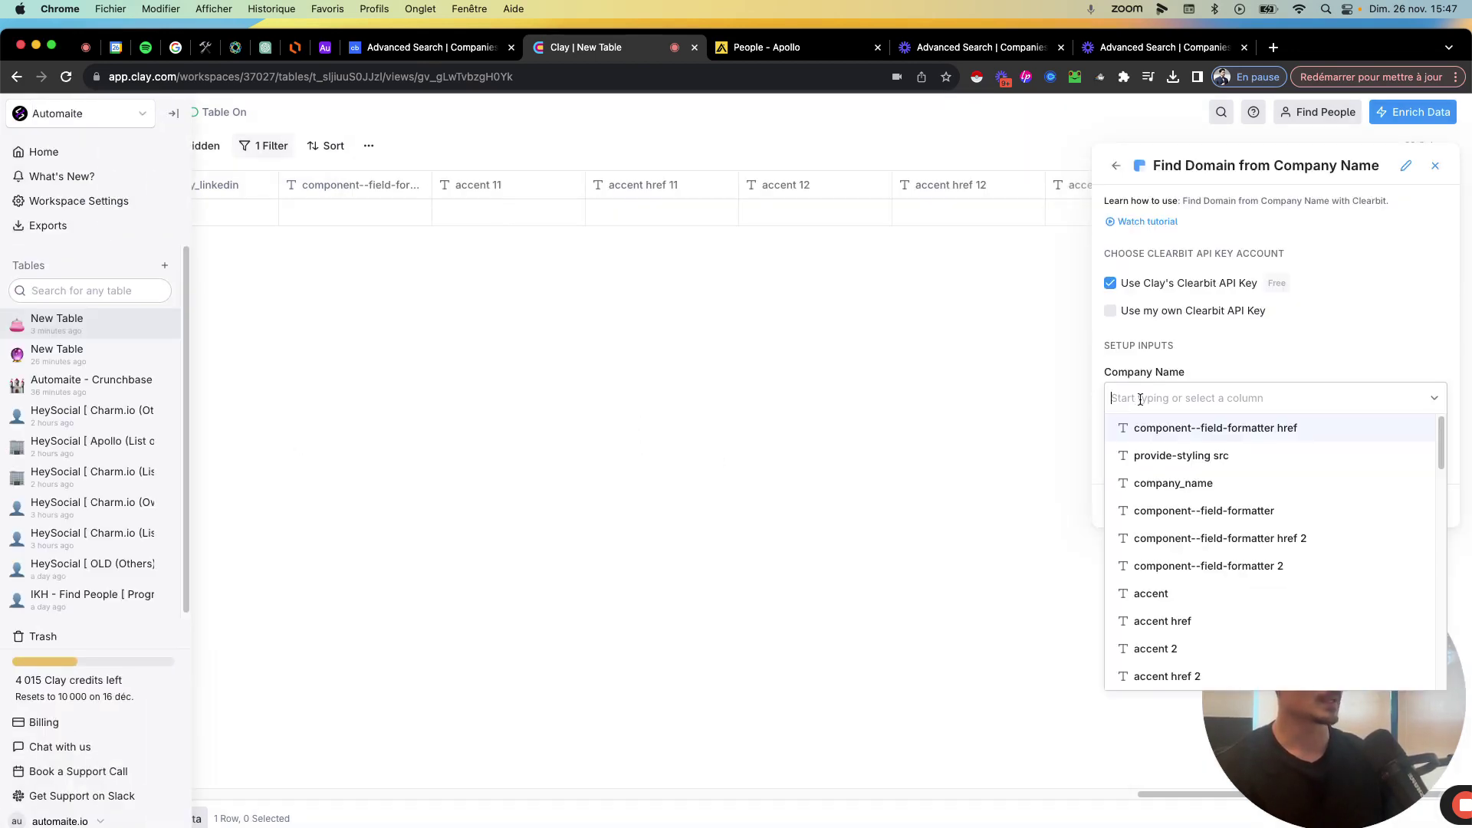
left_click_drag(1188, 794, 107, 786)
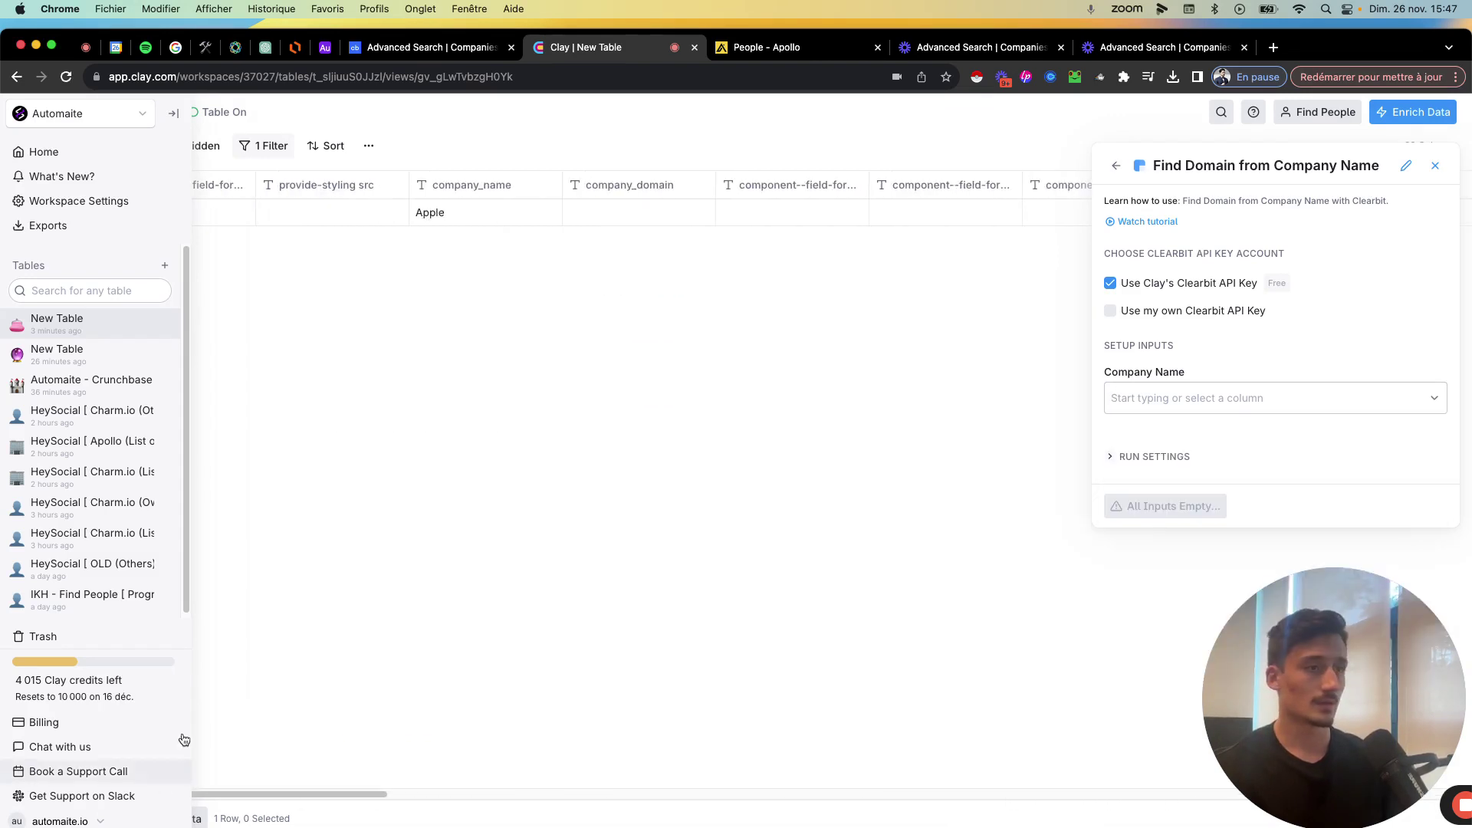
left_click(1208, 396)
left_click(1119, 482)
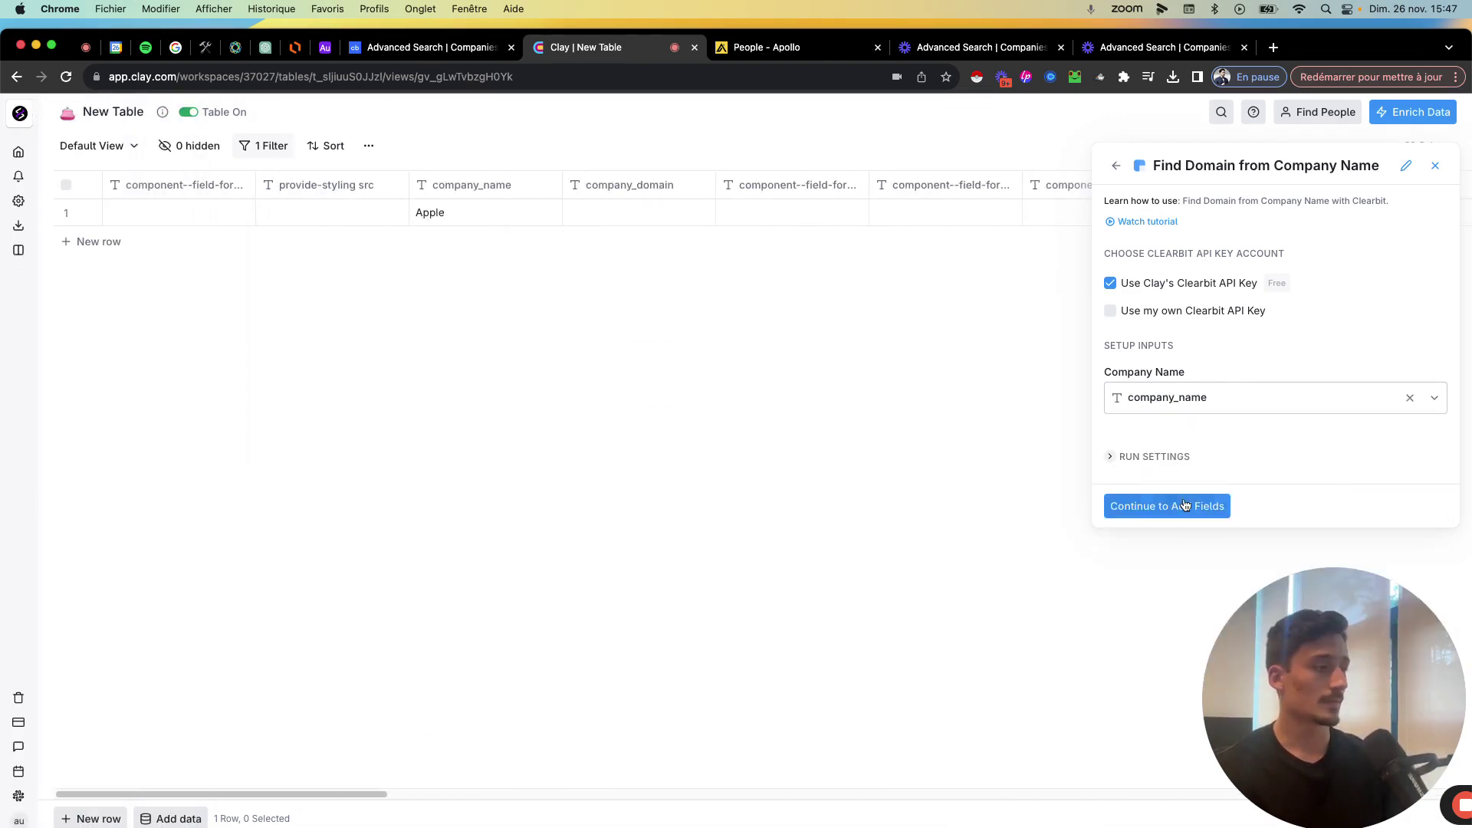
left_click(1184, 506)
left_click(1225, 320)
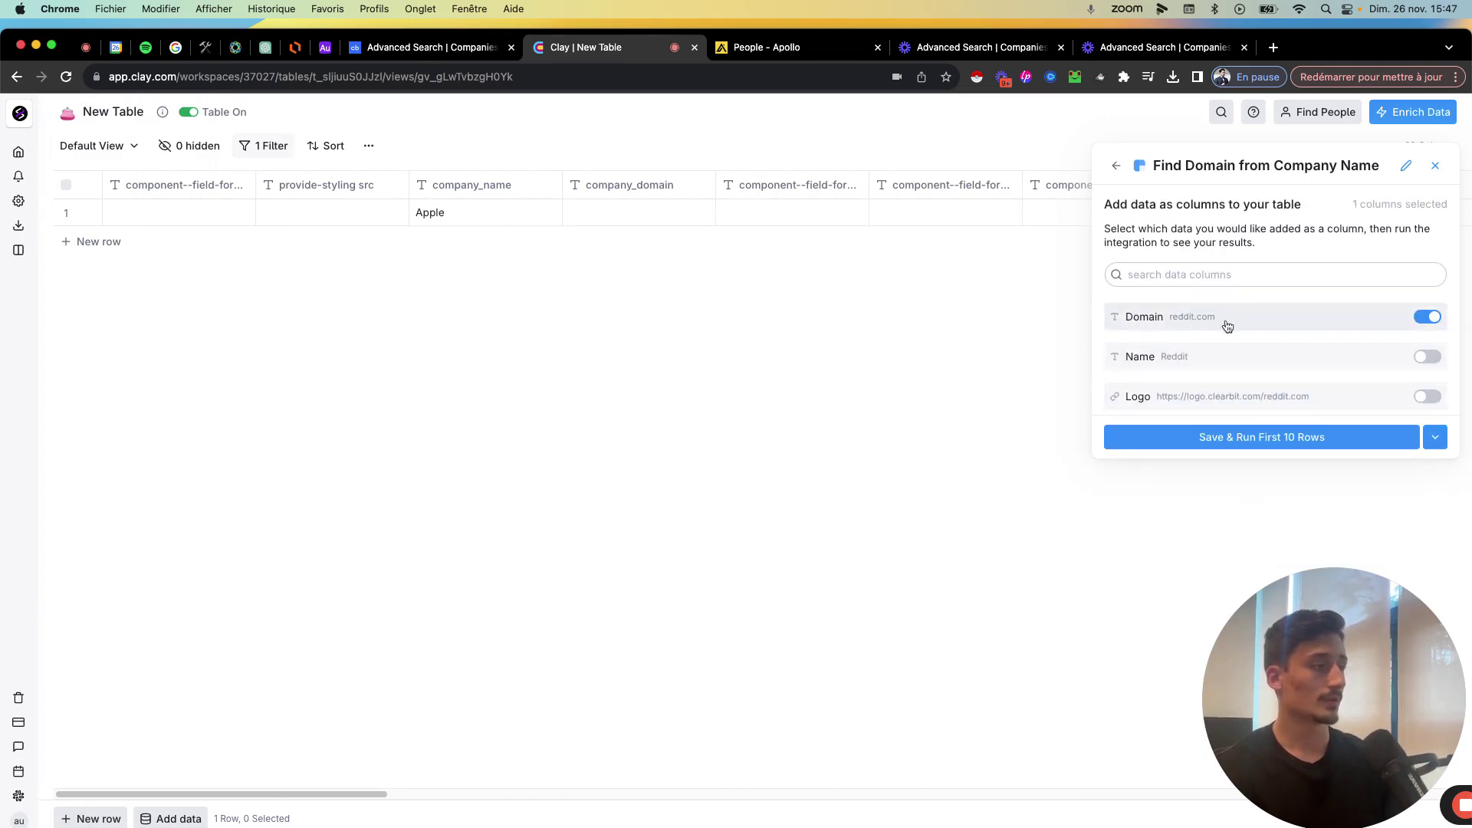
left_click(1435, 437)
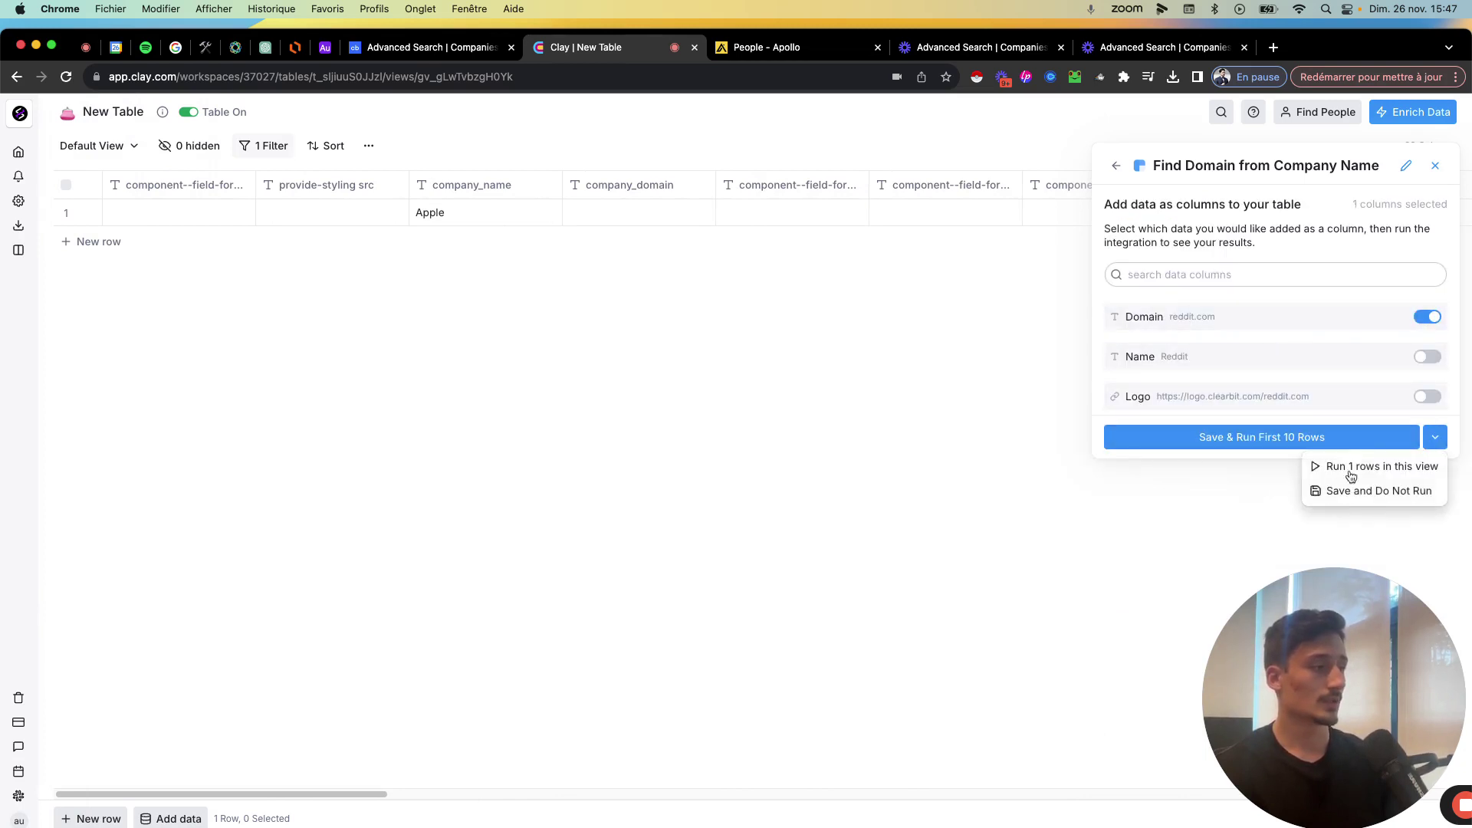
left_click(1355, 477)
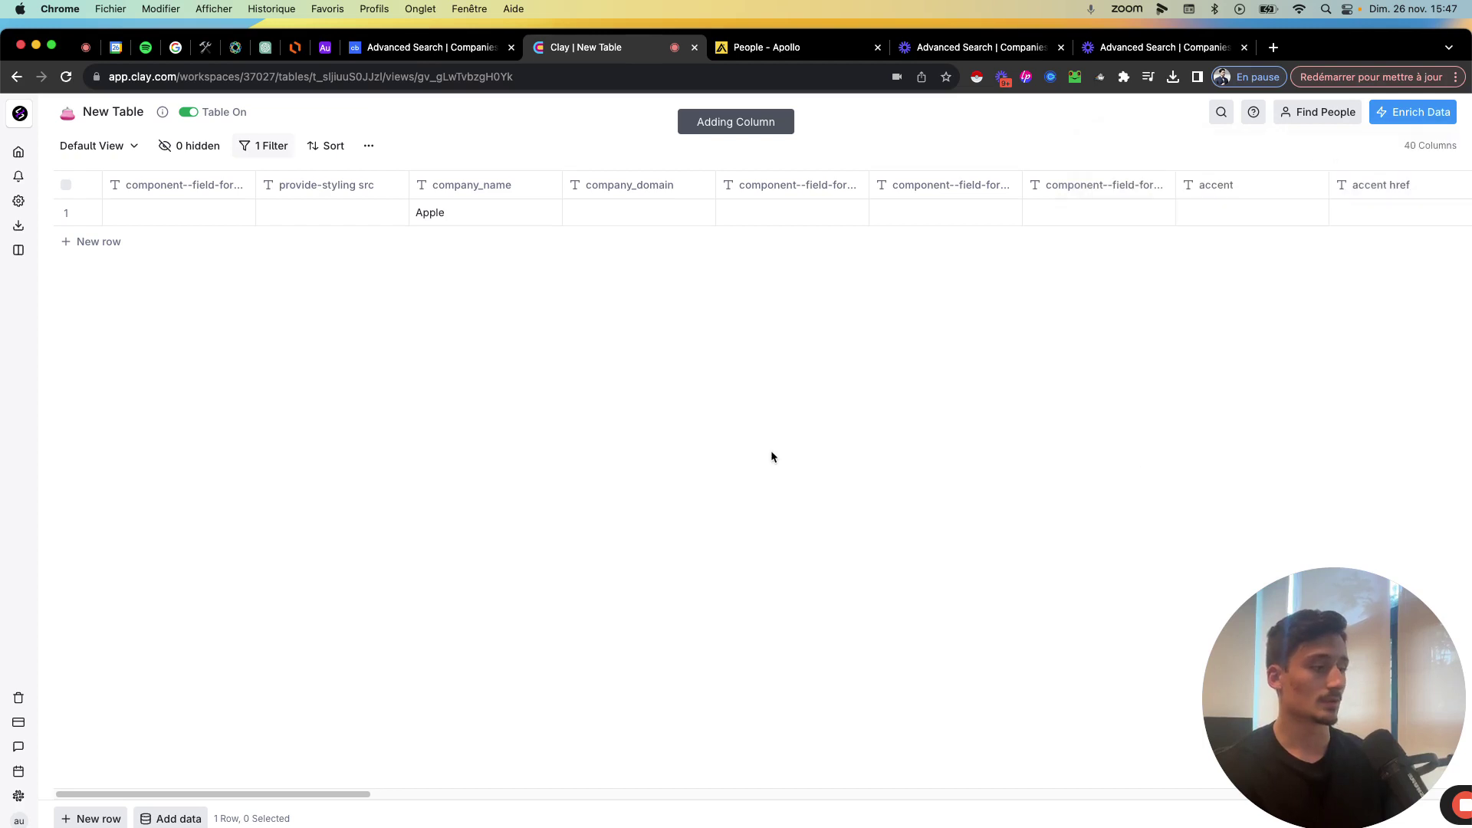
Step: Scroll across the table to check the Apple row's returned domain, apple.com
left_click_drag(1134, 795, 1457, 711)
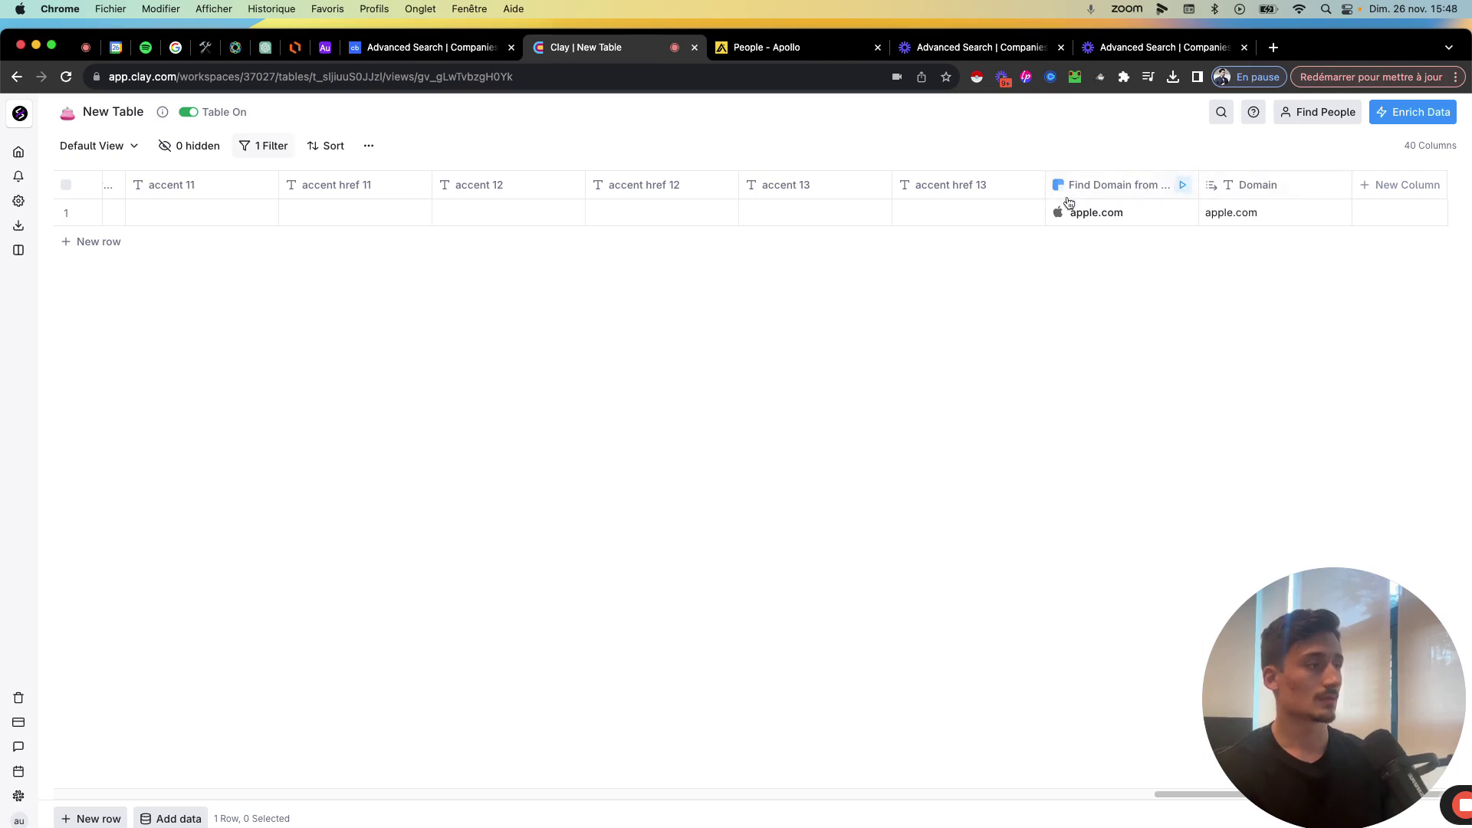
scroll(288, 206, "left", 20)
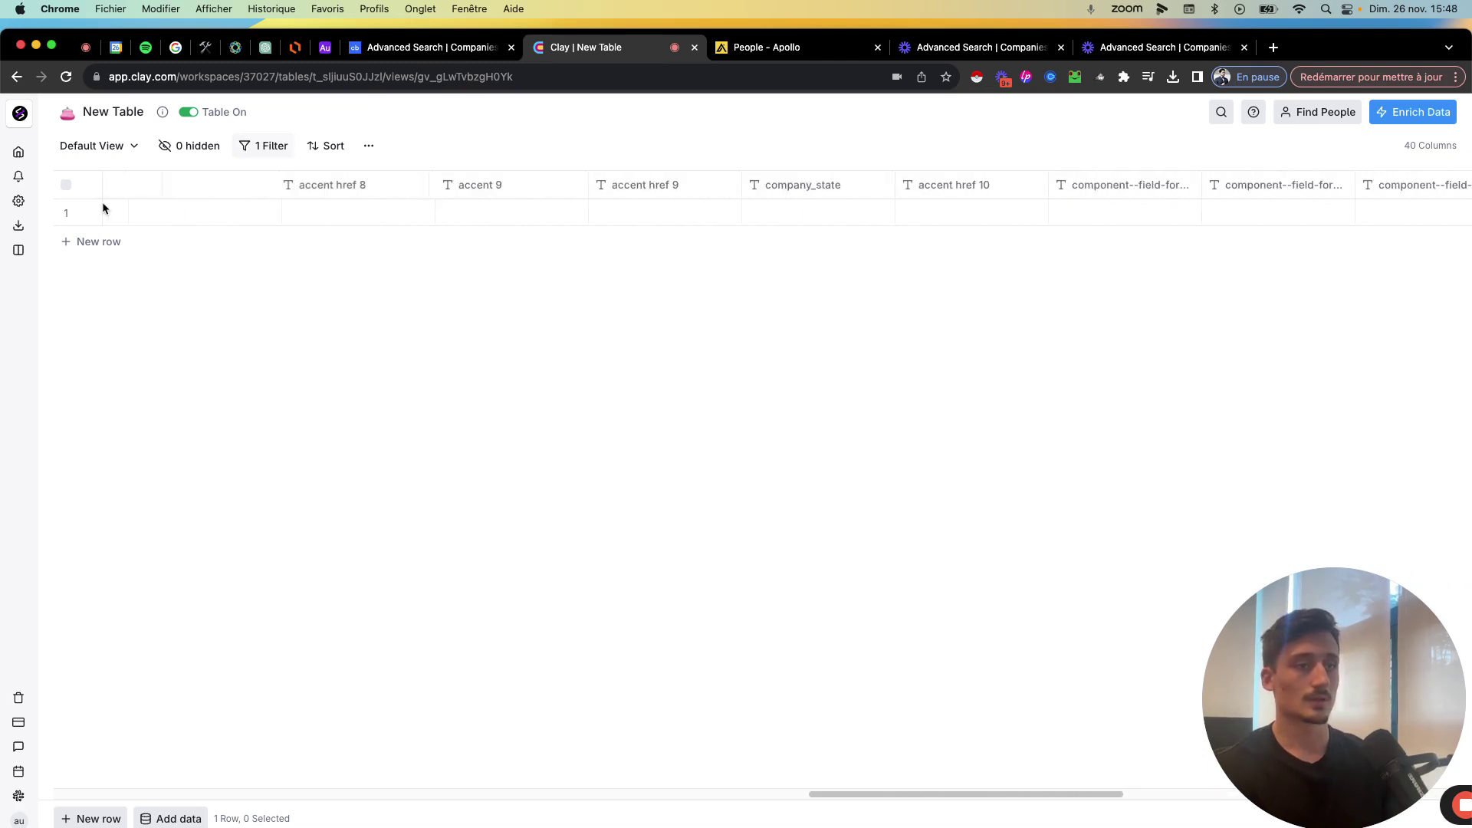
scroll(103, 200, "left", 20)
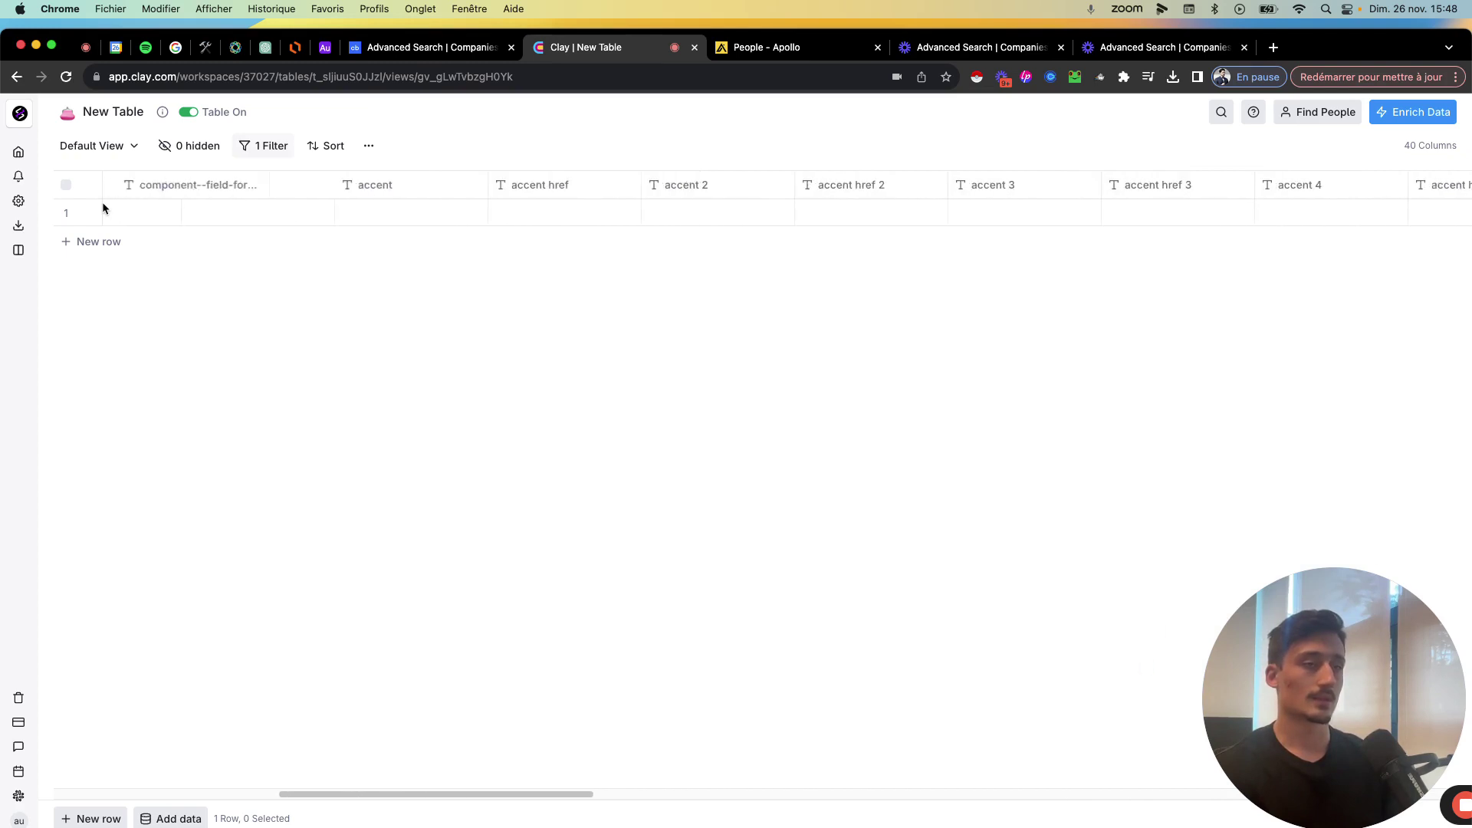
scroll(103, 200, "left", 15)
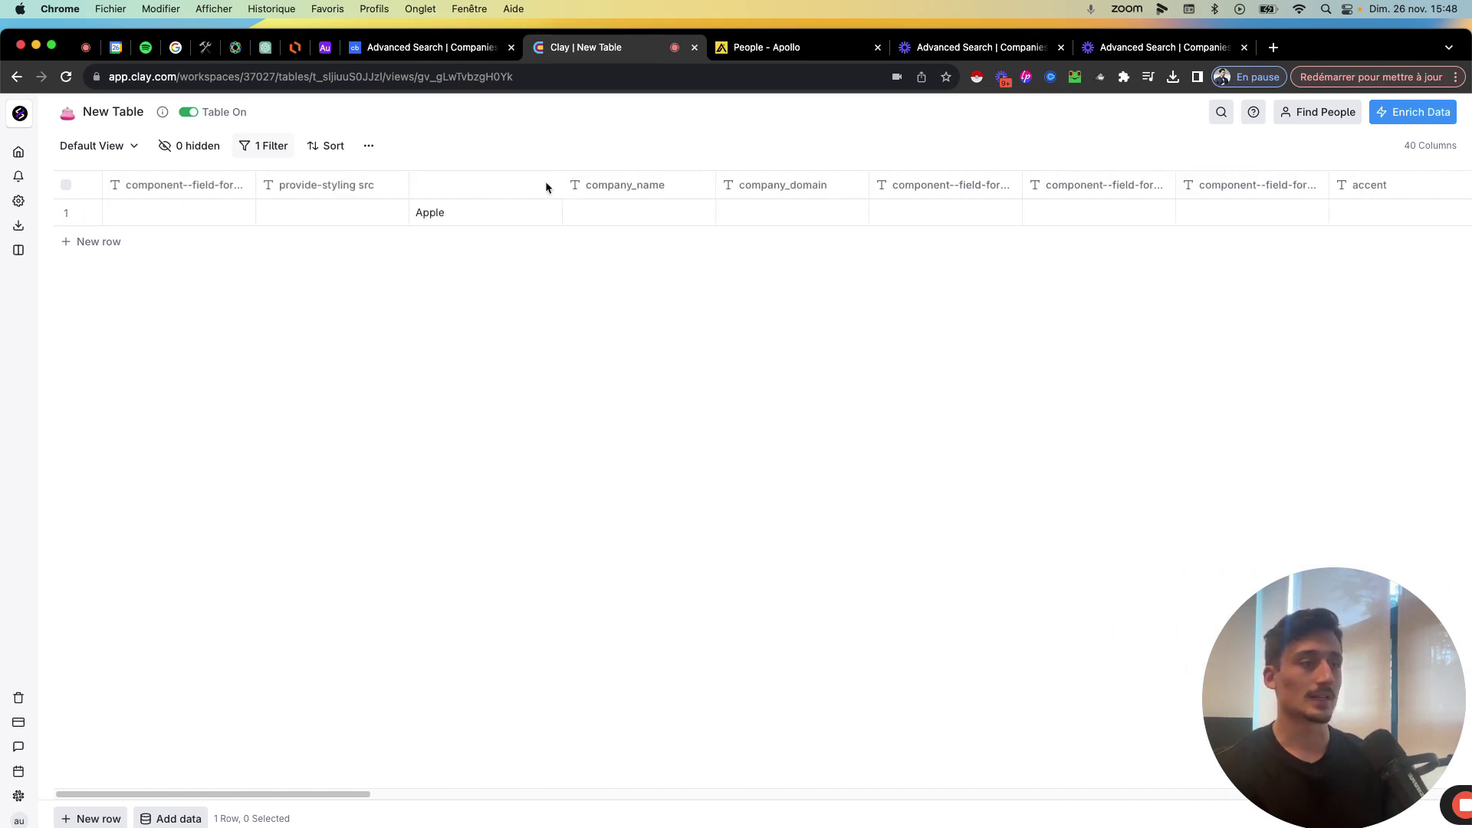
left_click_drag(358, 795, 1442, 789)
scroll(141, 199, "left", 10)
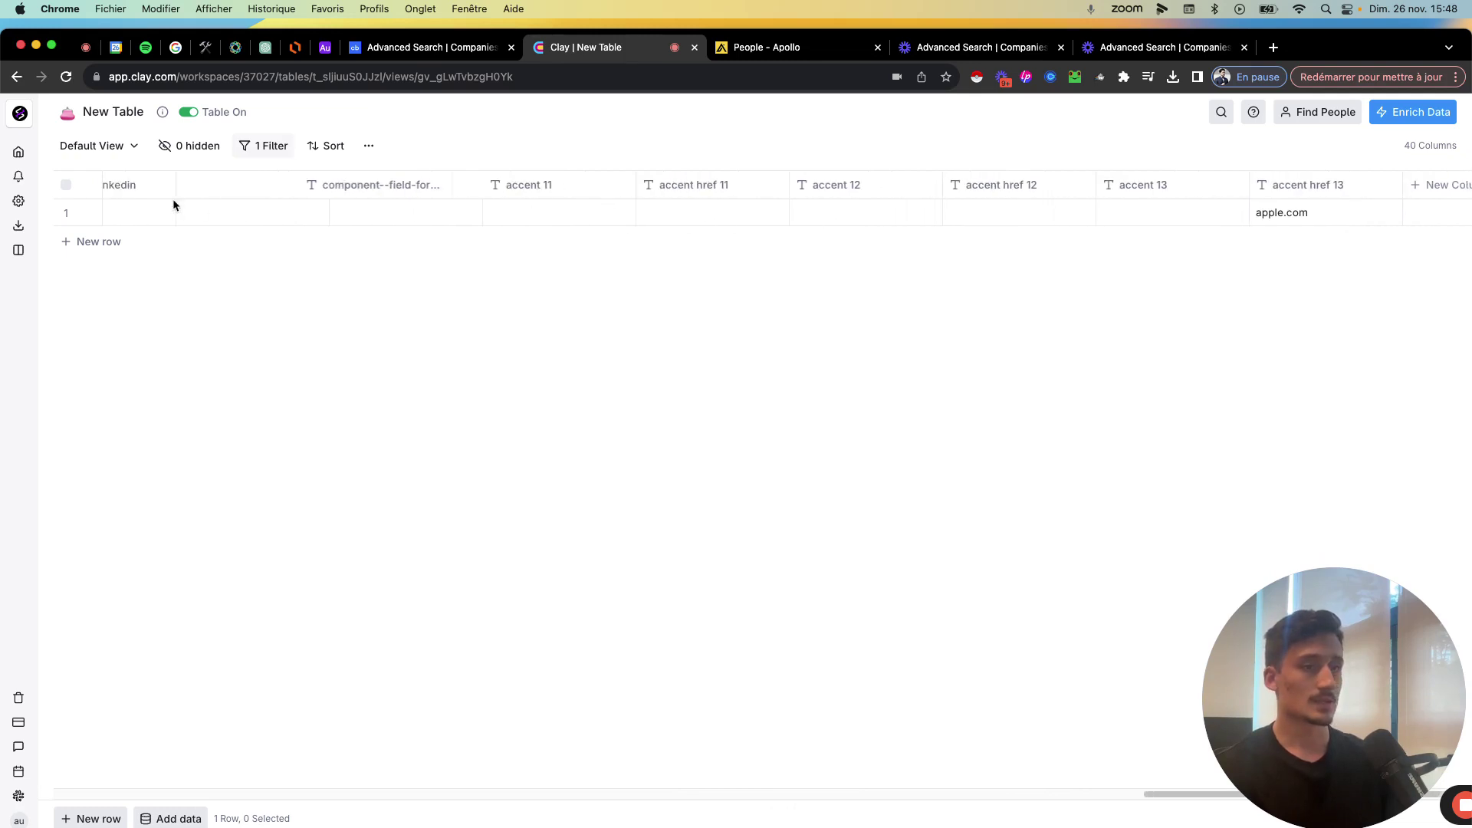
scroll(143, 203, "left", 10)
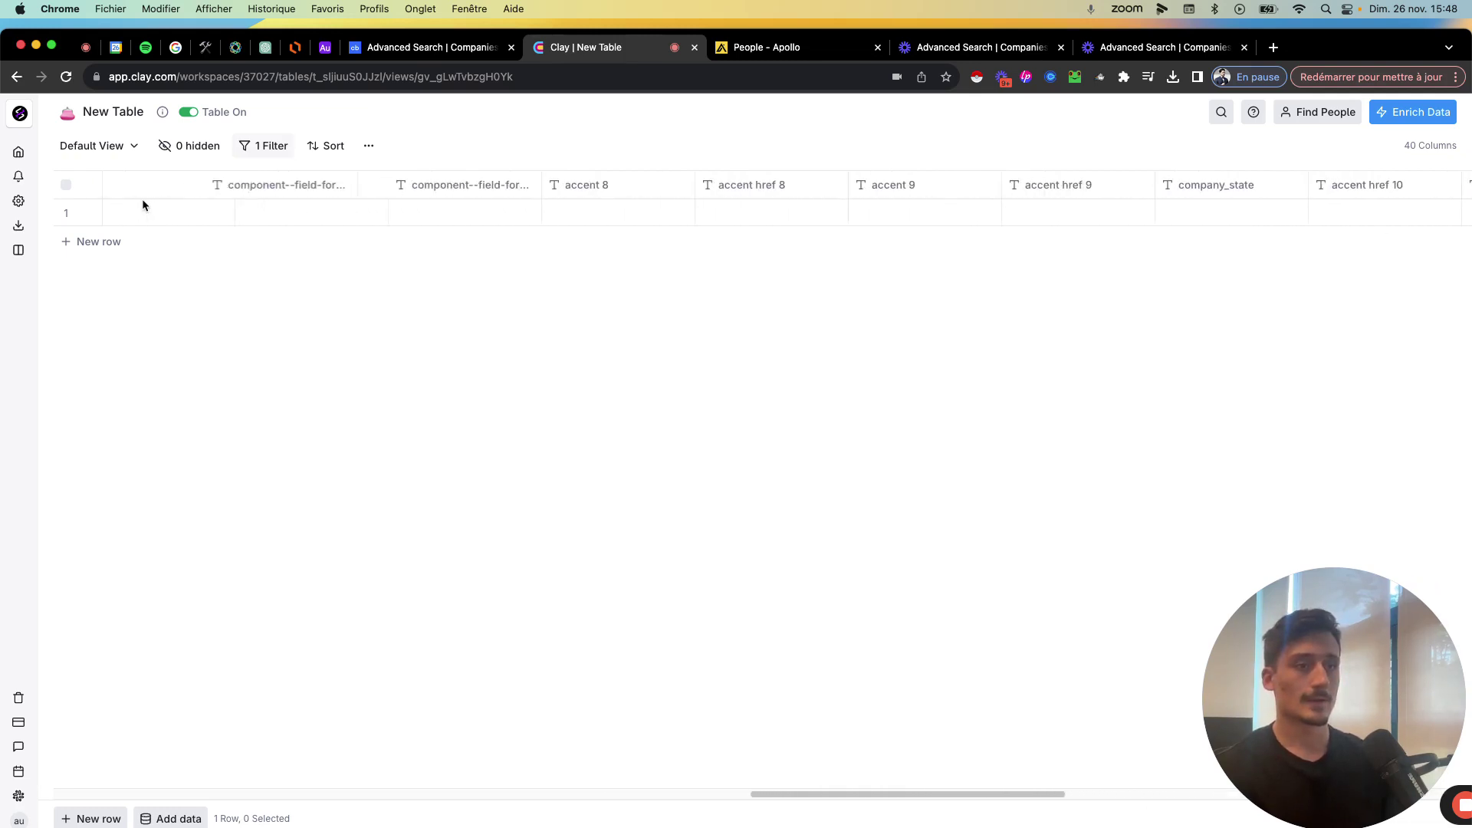
scroll(142, 203, "left", 10)
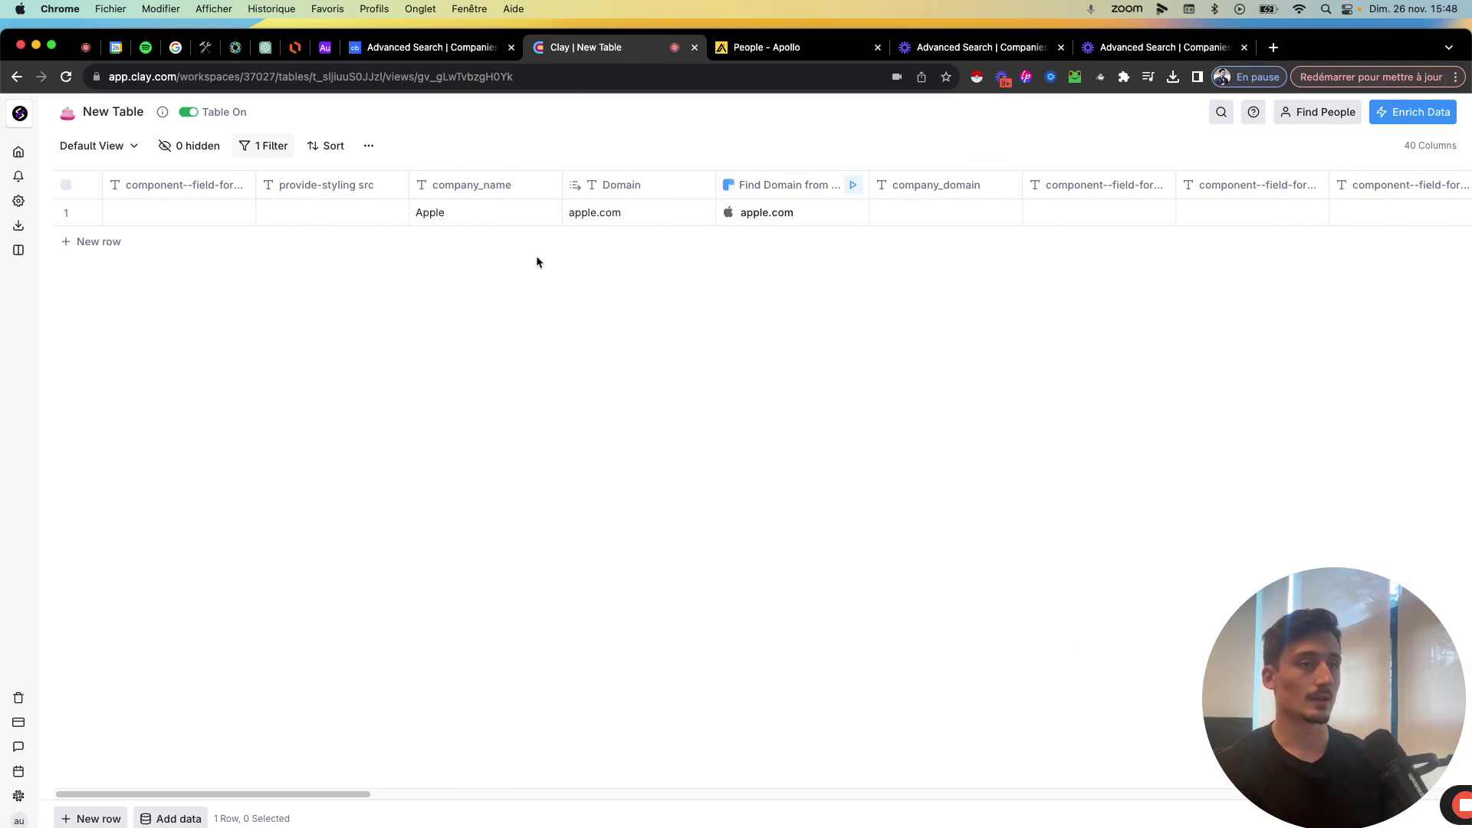
Step: Copy apple.com from the Domain cell into the Apple row's empty company_domain
left_click(665, 213)
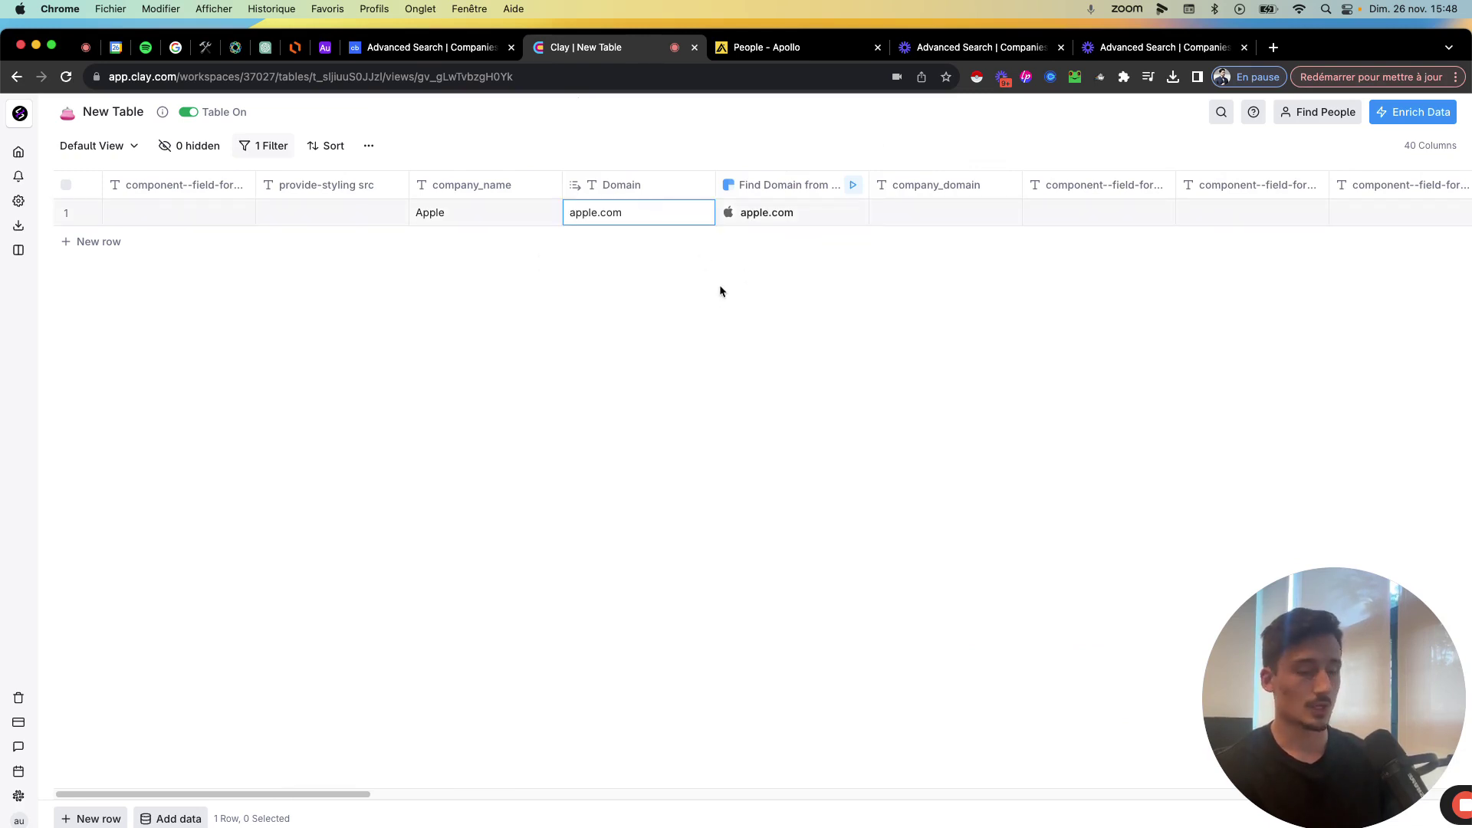
key("ctrl+c")
left_click(915, 215)
key("ctrl+v")
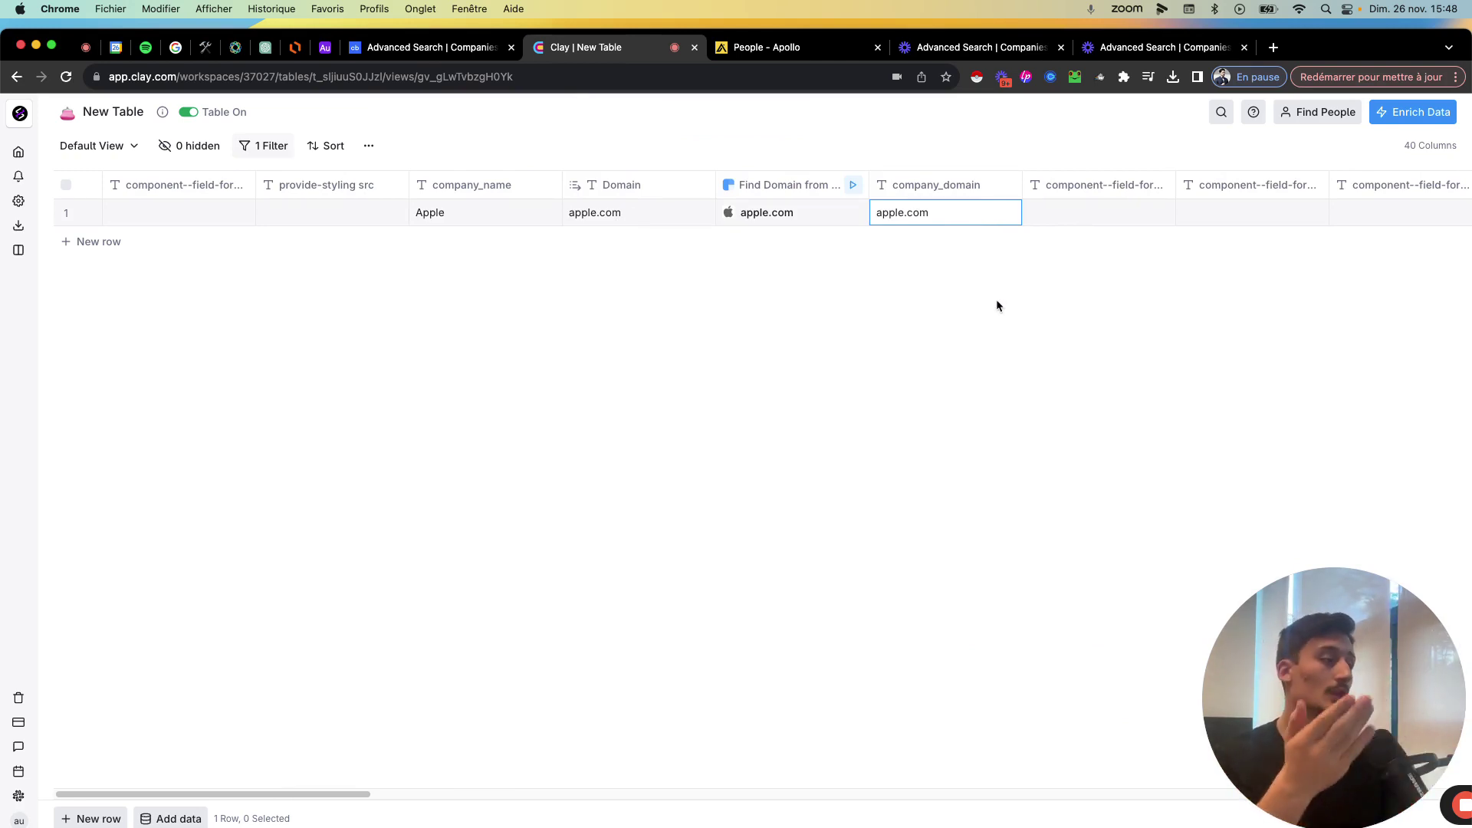
Step: Delete the company_domain filter so all 251 rows show
left_click(274, 148)
left_click(537, 184)
left_click(622, 216)
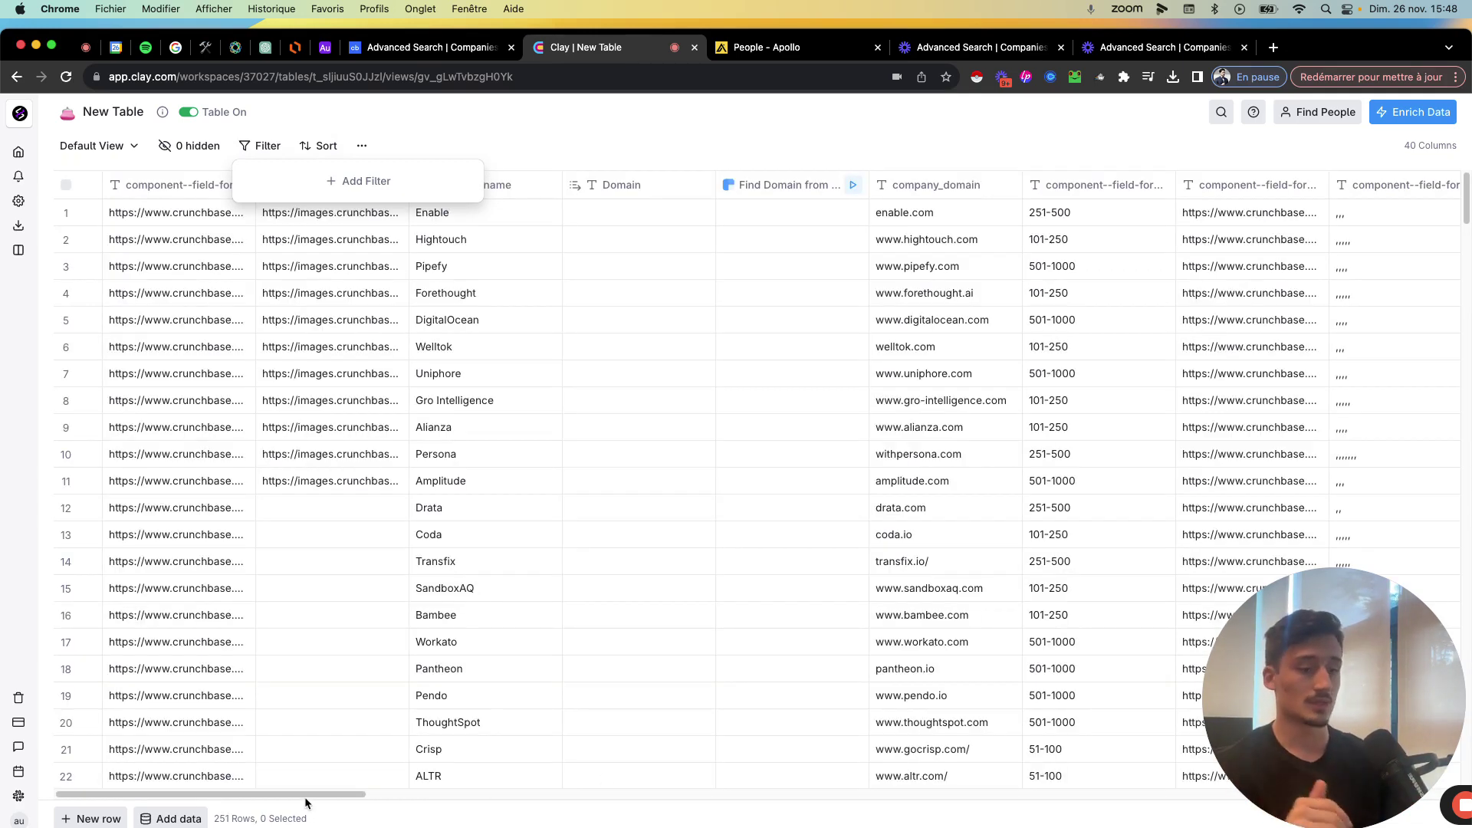
Step: Copy the company_domain column from row 1 down to apple.com, then go to Apollo's People tab
left_click(306, 802)
left_click_drag(337, 797, 407, 802)
left_click(614, 215)
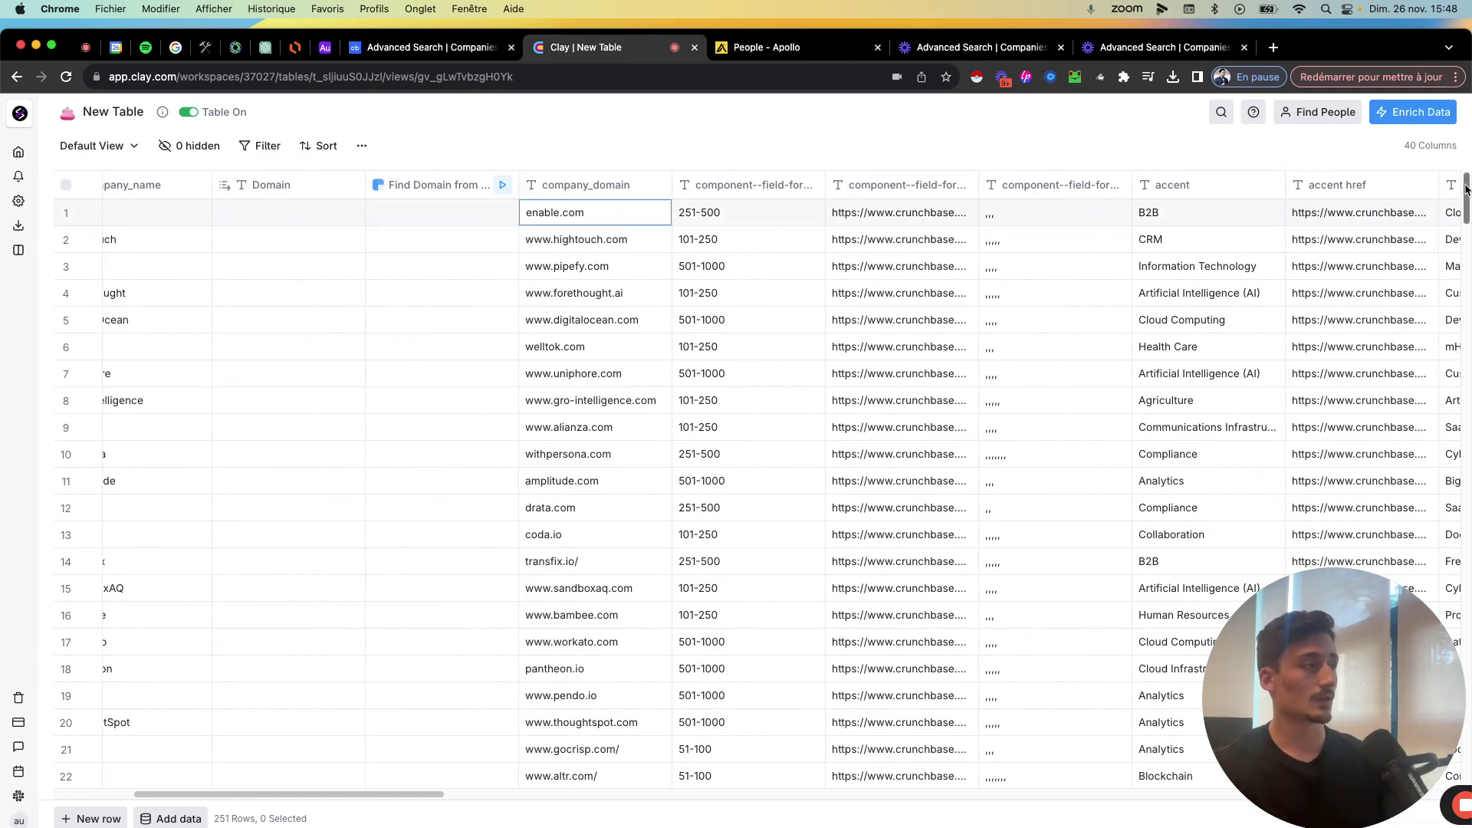
left_click_drag(1465, 189, 1466, 759)
left_click(577, 756, "shift")
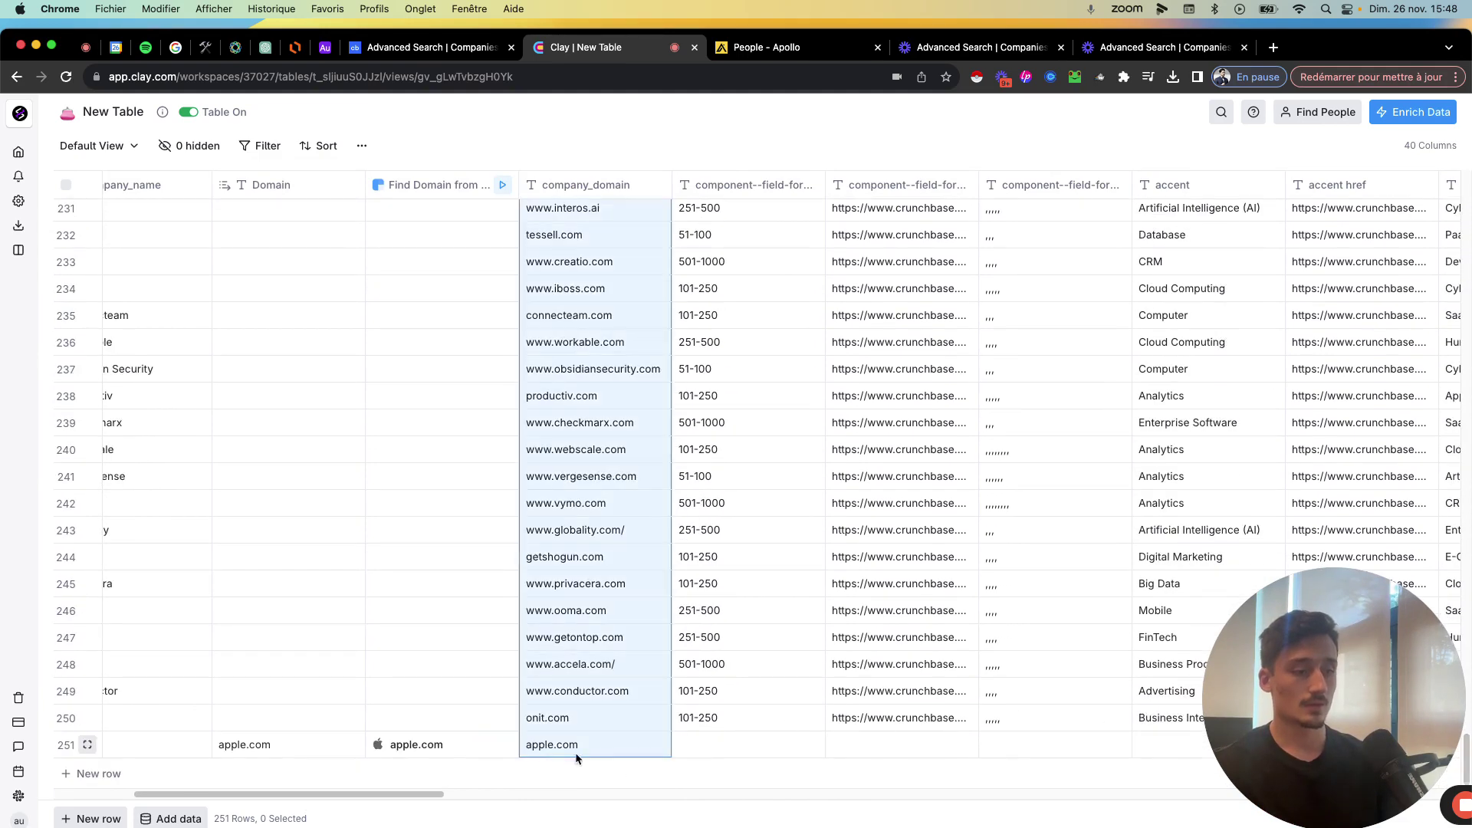
key("super+c")
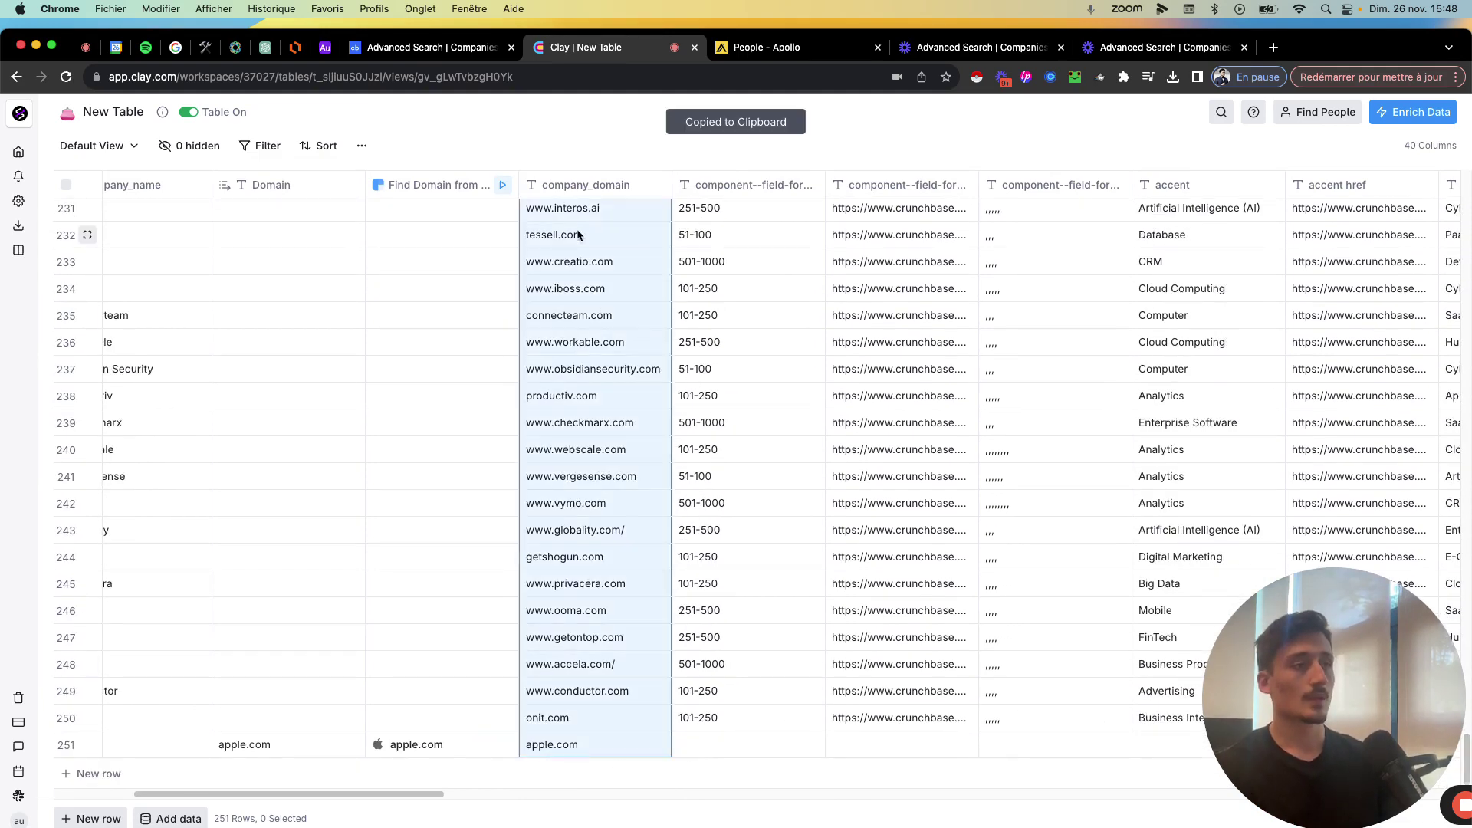
scroll(575, 277, "up", 5)
left_click(759, 46)
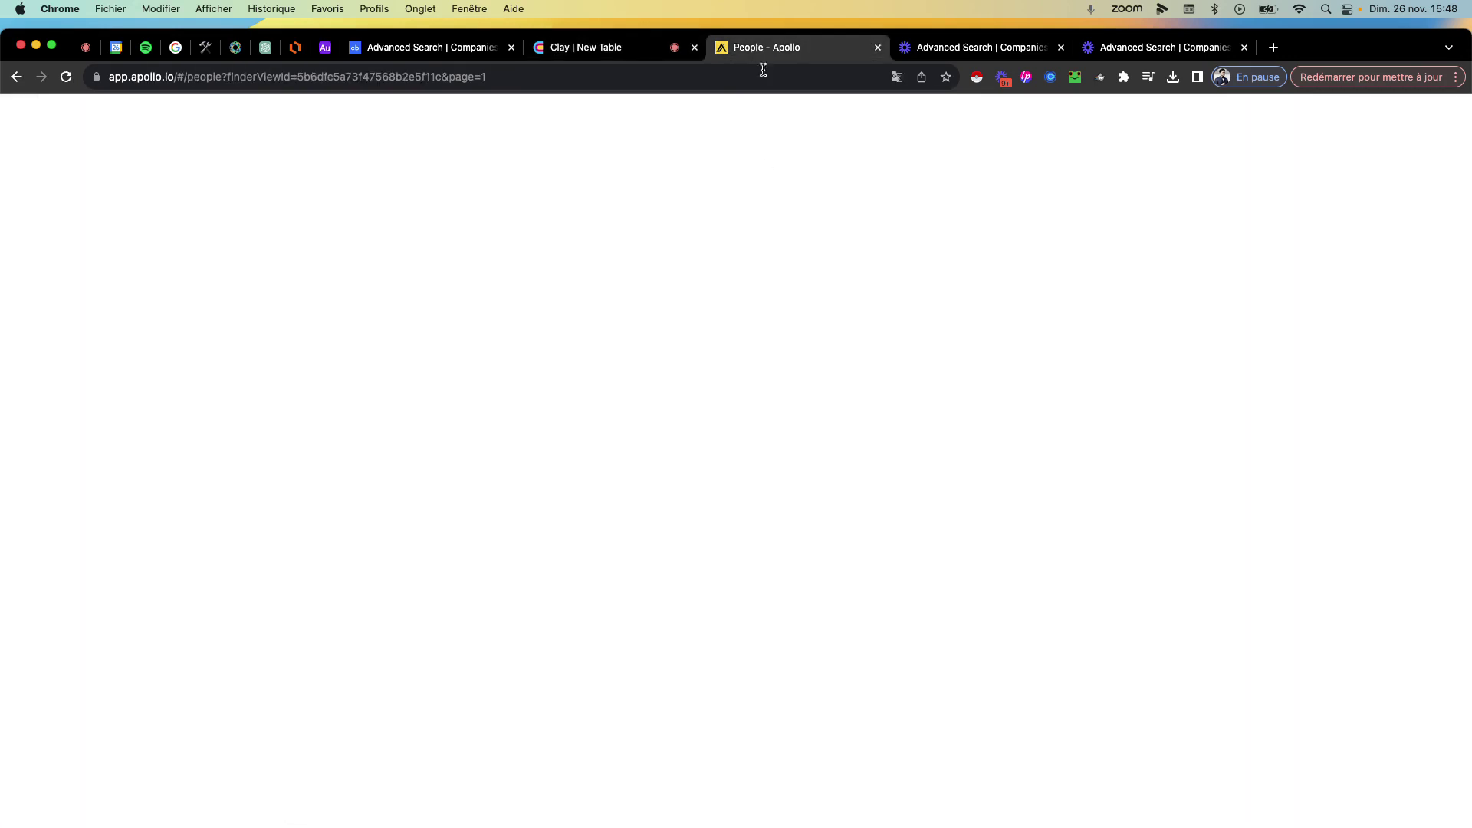
Step: Paste the copied domains into Apollo's Company include list, then save and search
scroll(181, 467, "down", 2)
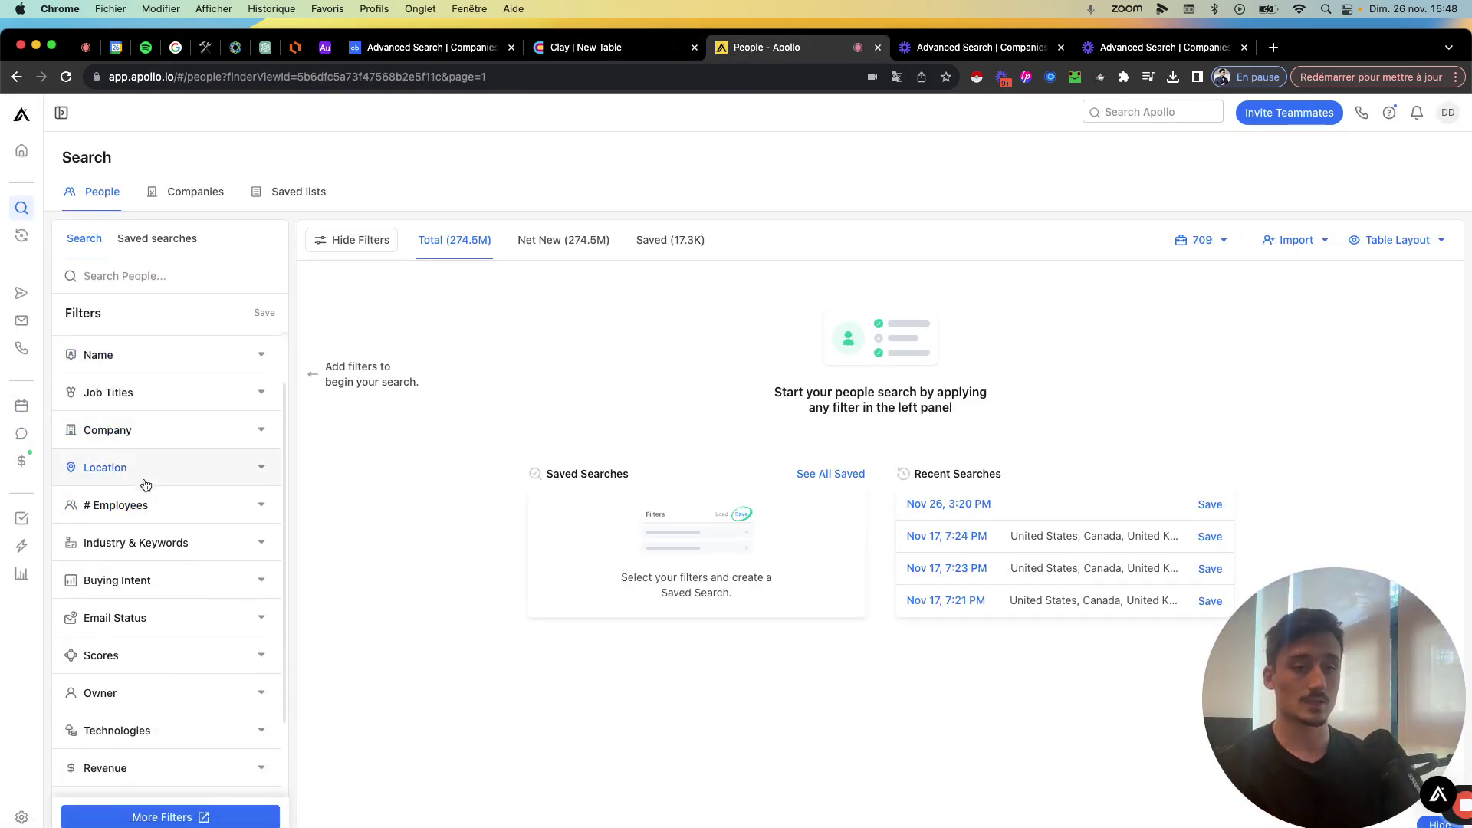
left_click(149, 440)
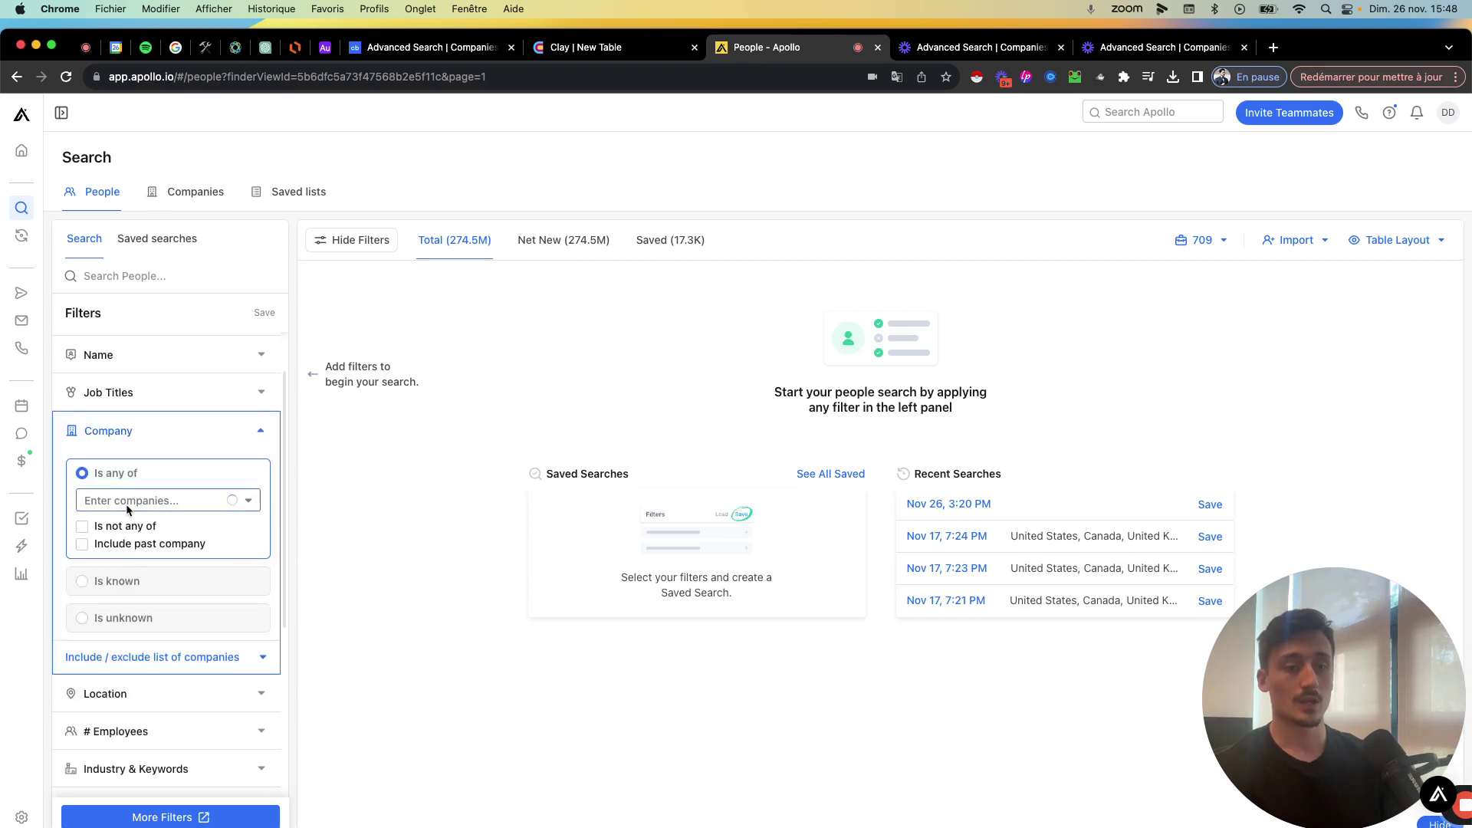
scroll(147, 531, "down", 4)
left_click(147, 529)
left_click(133, 558)
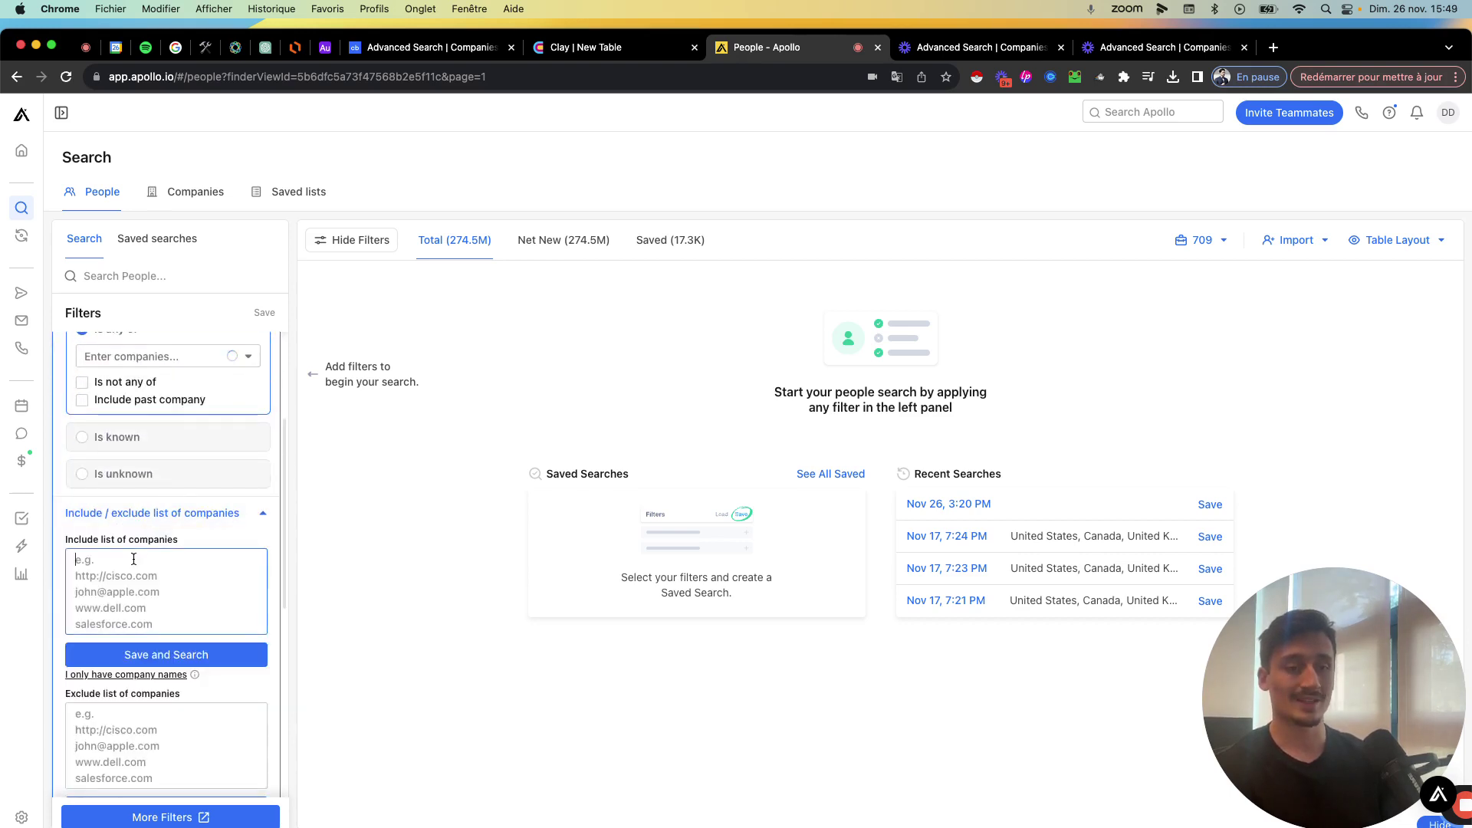
key("cmd+v")
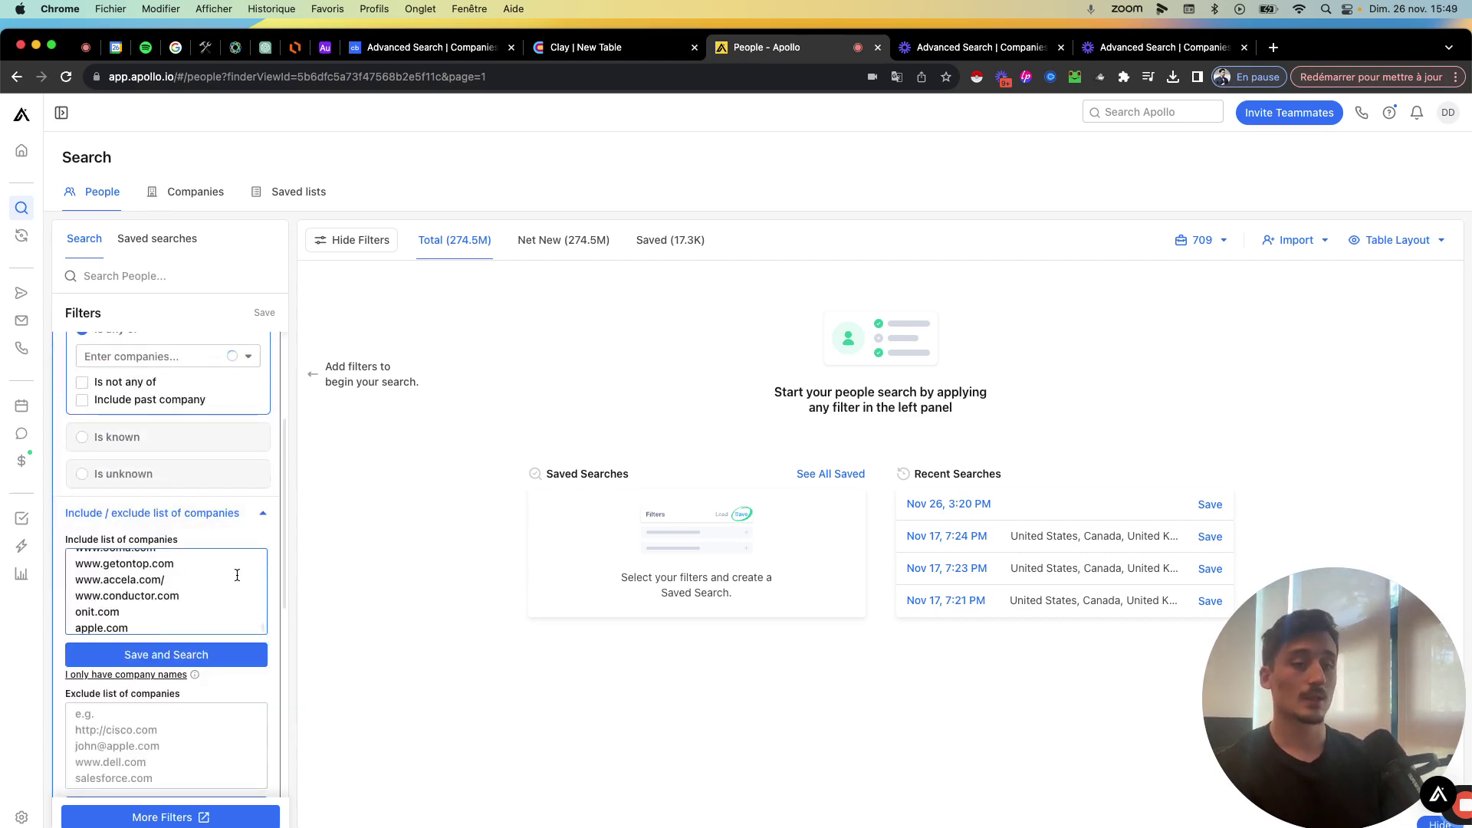
key("Return")
key("BackSpace")
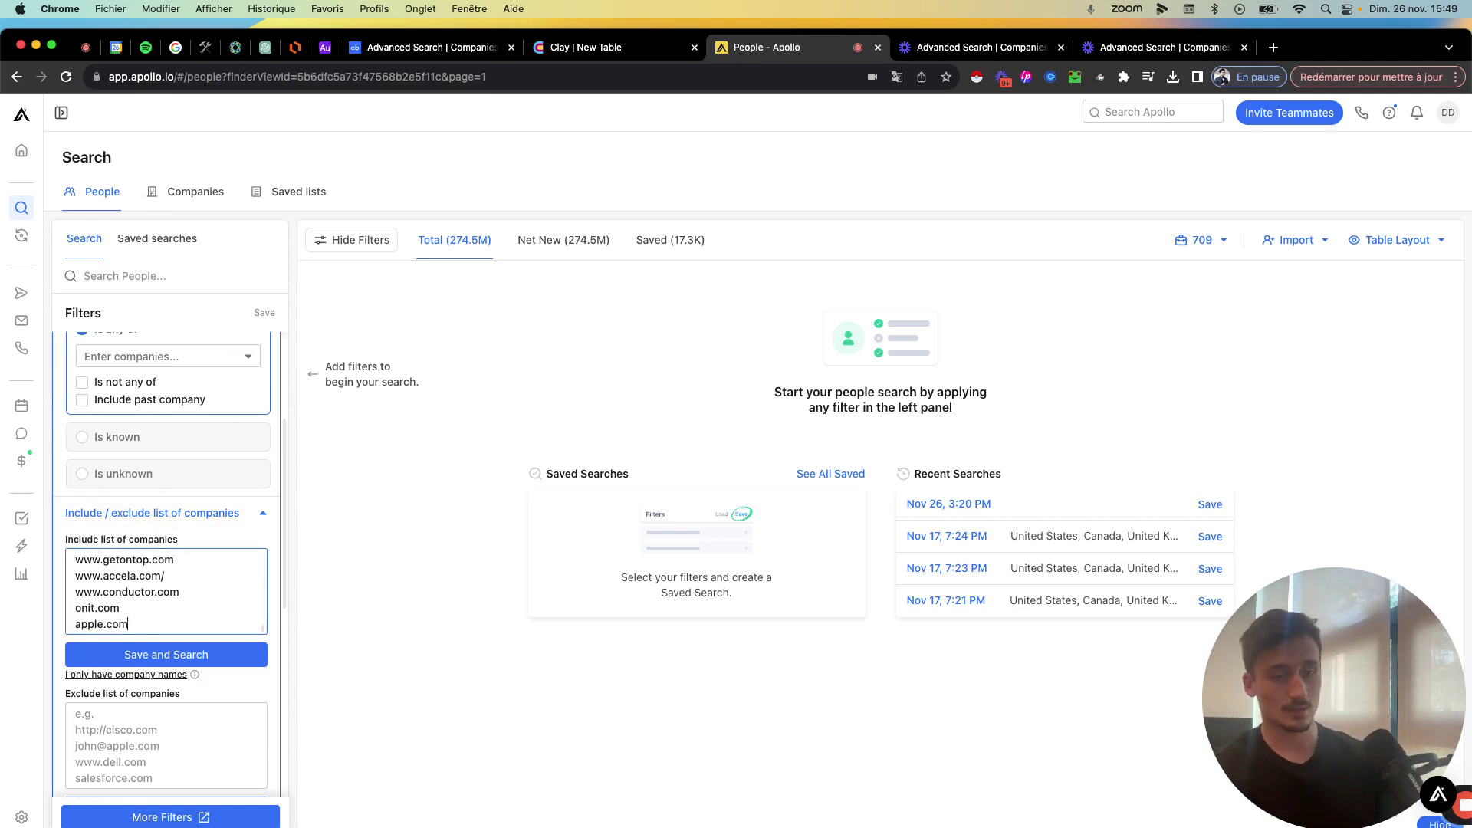
left_click(223, 656)
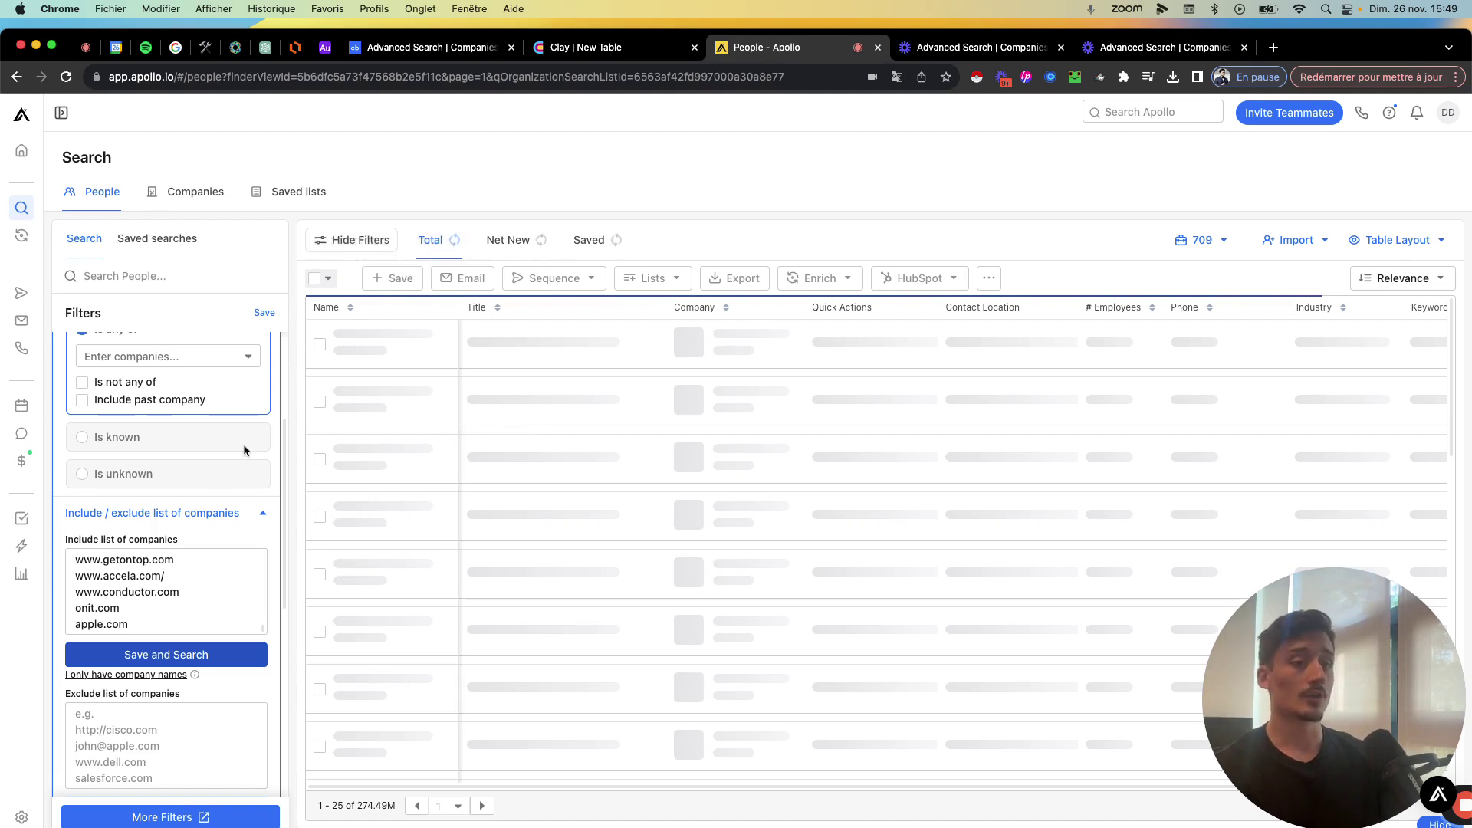
scroll(230, 452, "up", 3)
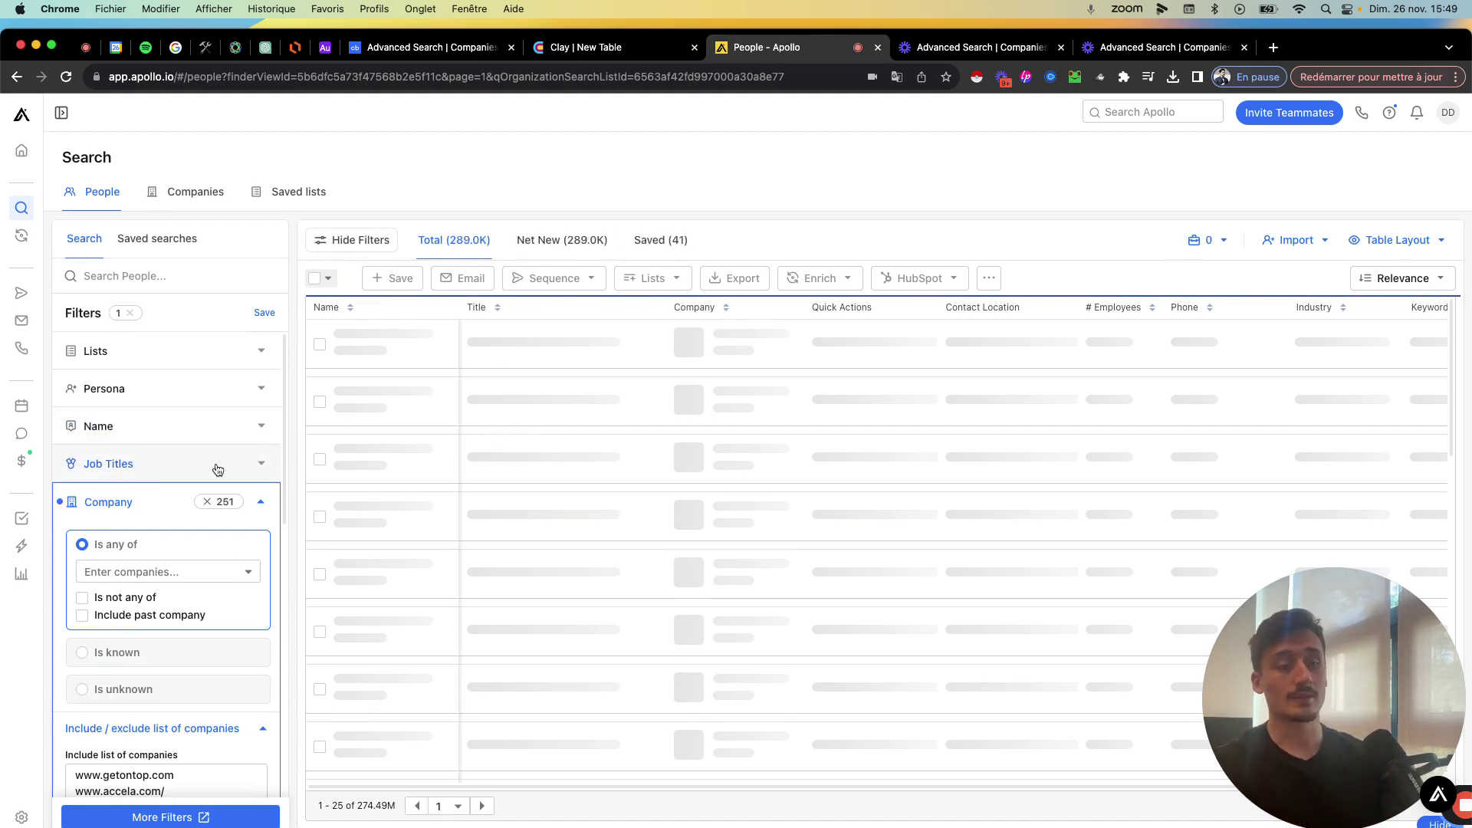
left_click(260, 502)
left_click(243, 471)
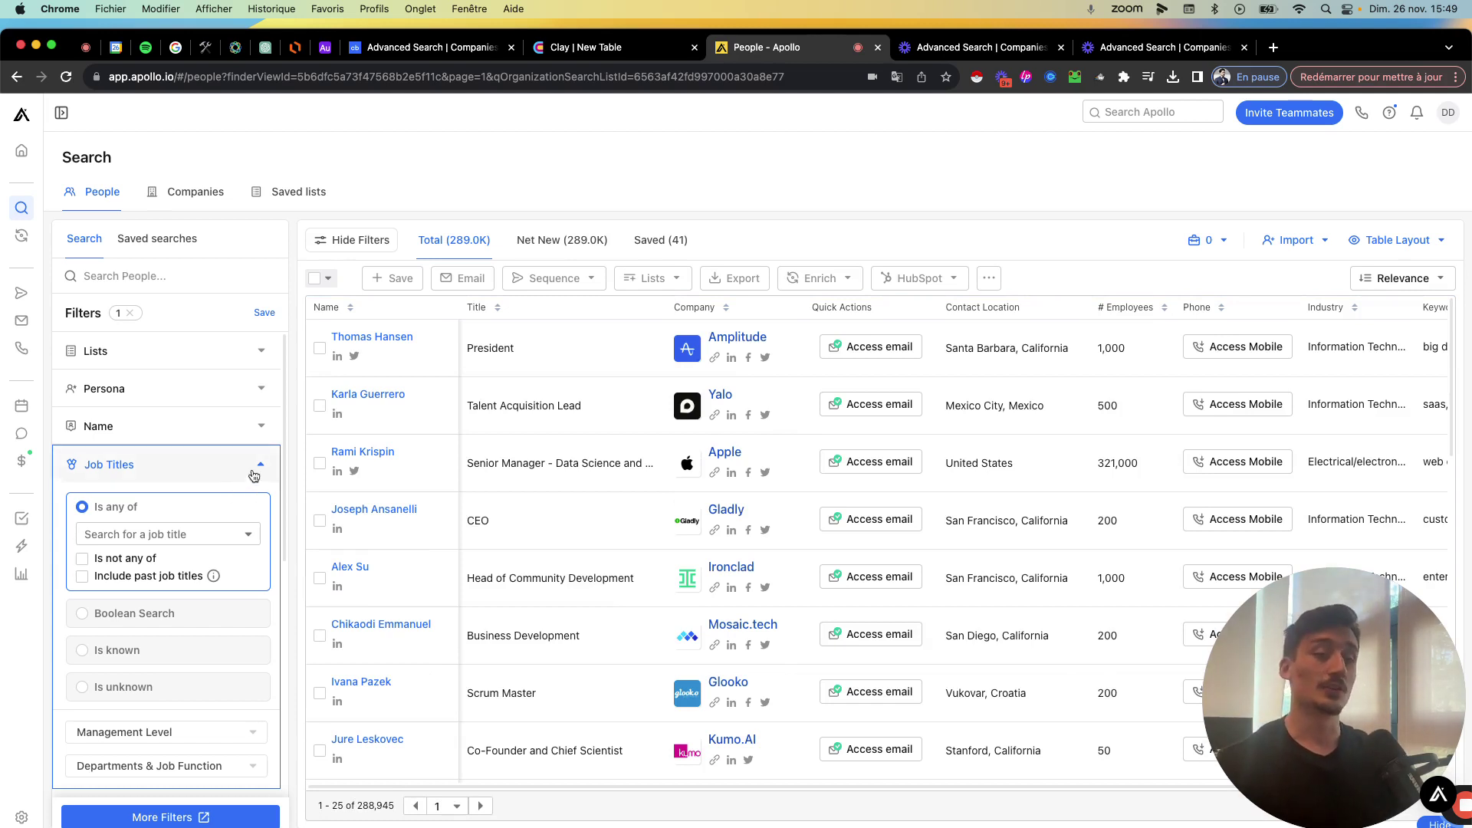
left_click(254, 470)
left_click(258, 472)
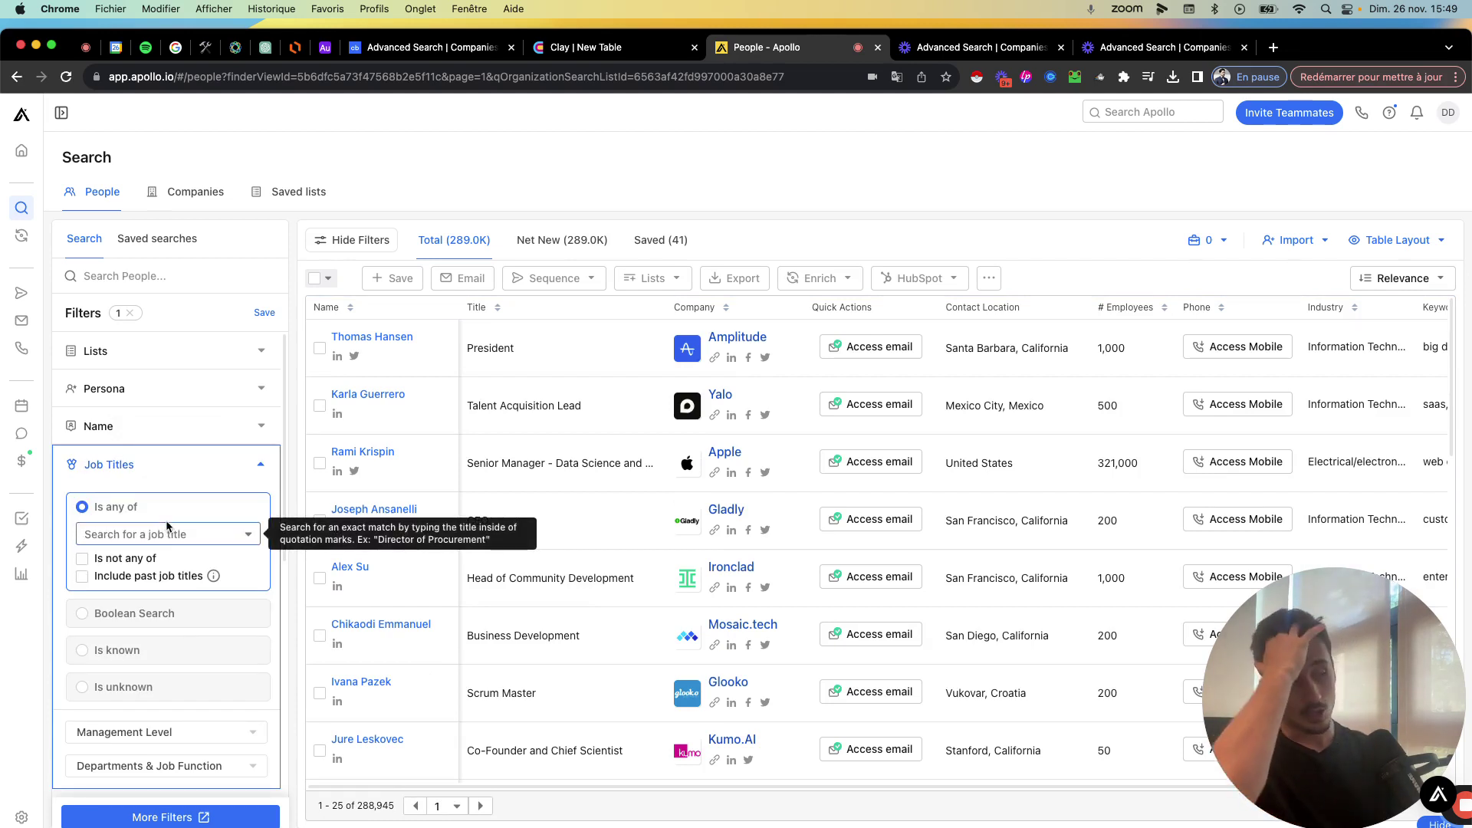
left_click(260, 467)
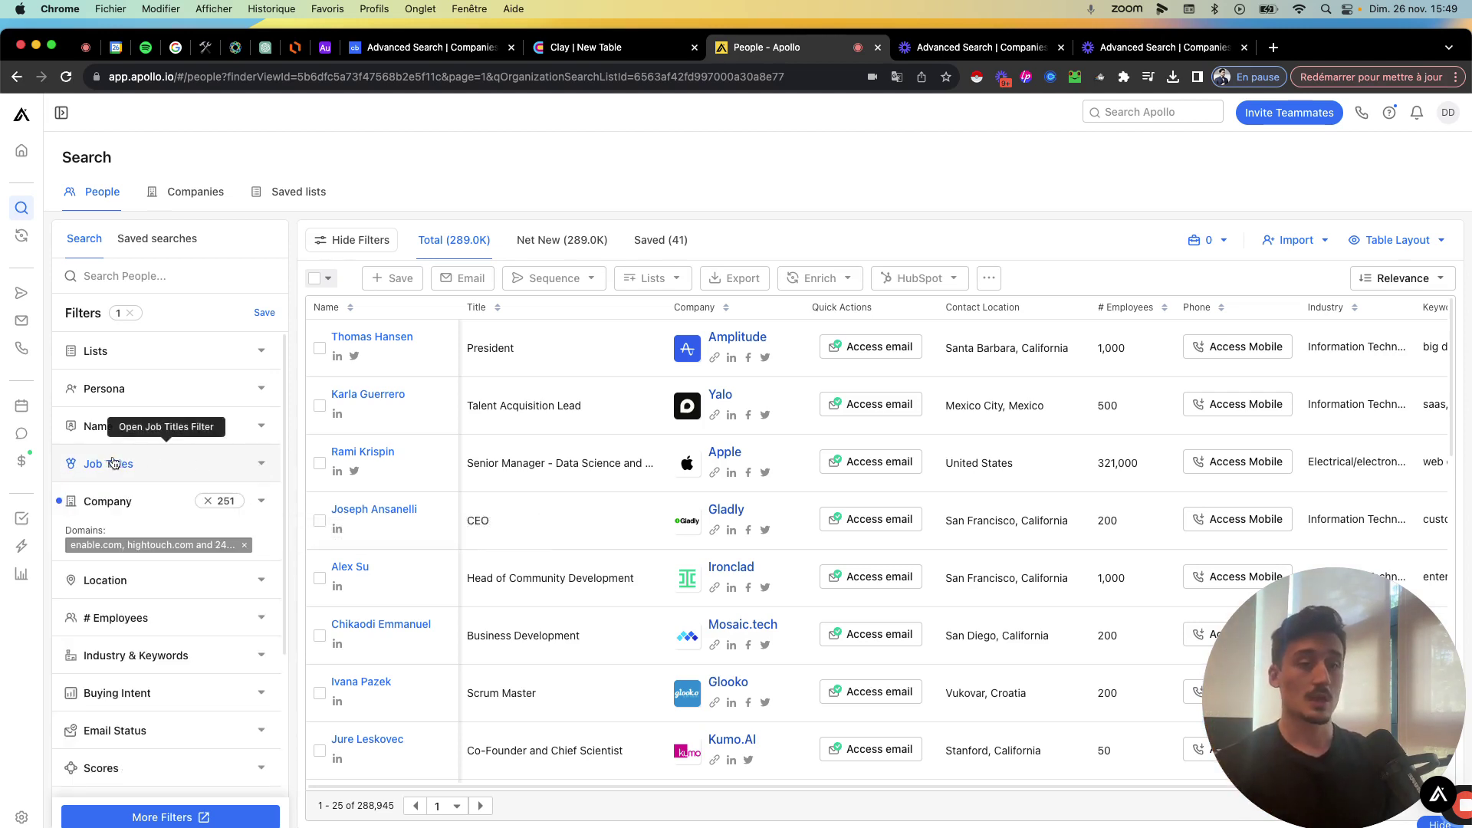
scroll(166, 448, "down", 3)
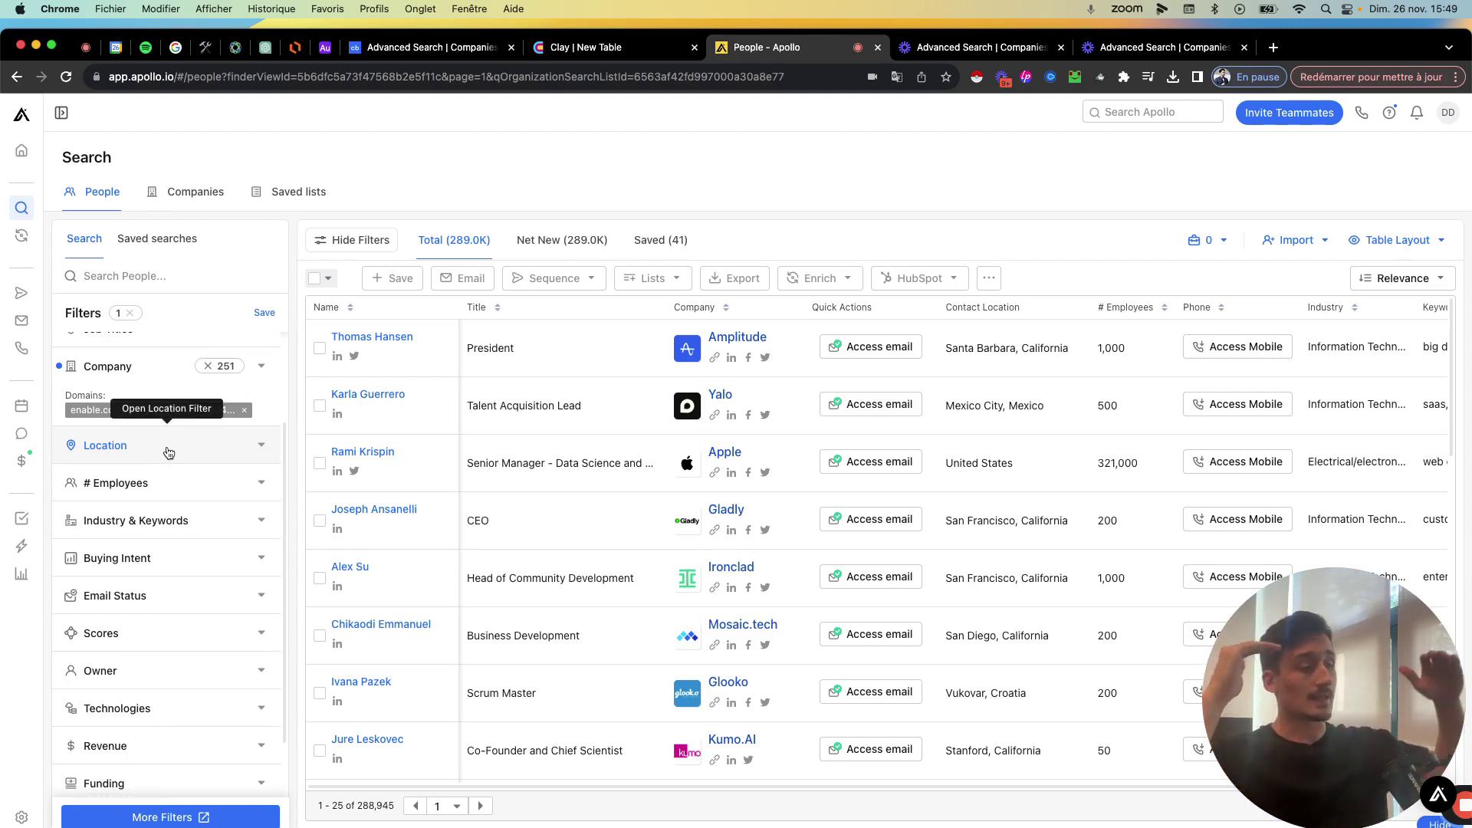
left_click(1274, 49)
Step: Open the Apollo People Scraper page via 'magical' and place its tab beside the Apollo search
type("magical")
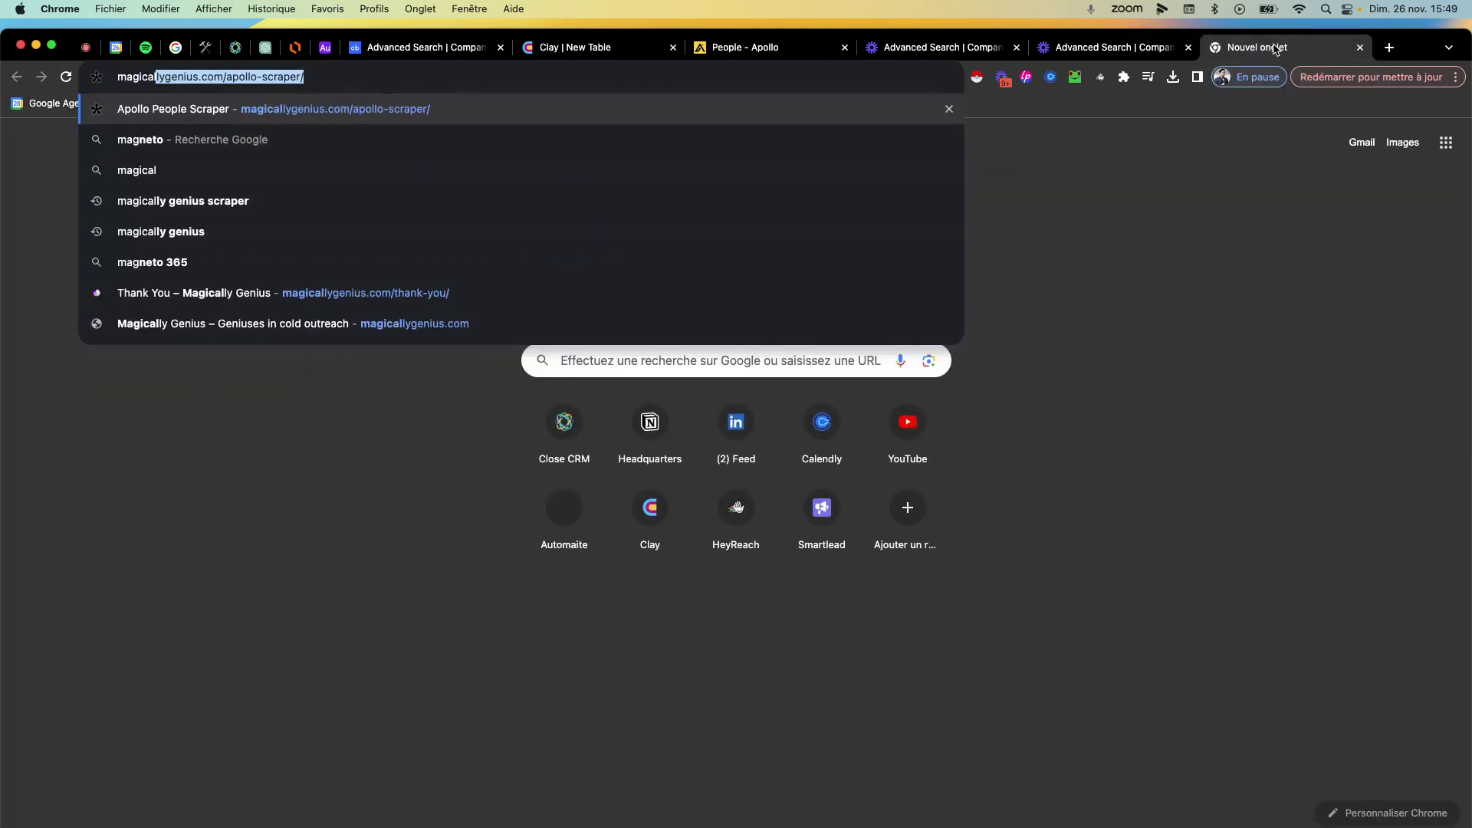
key("Return")
left_click_drag(1301, 48, 968, 48)
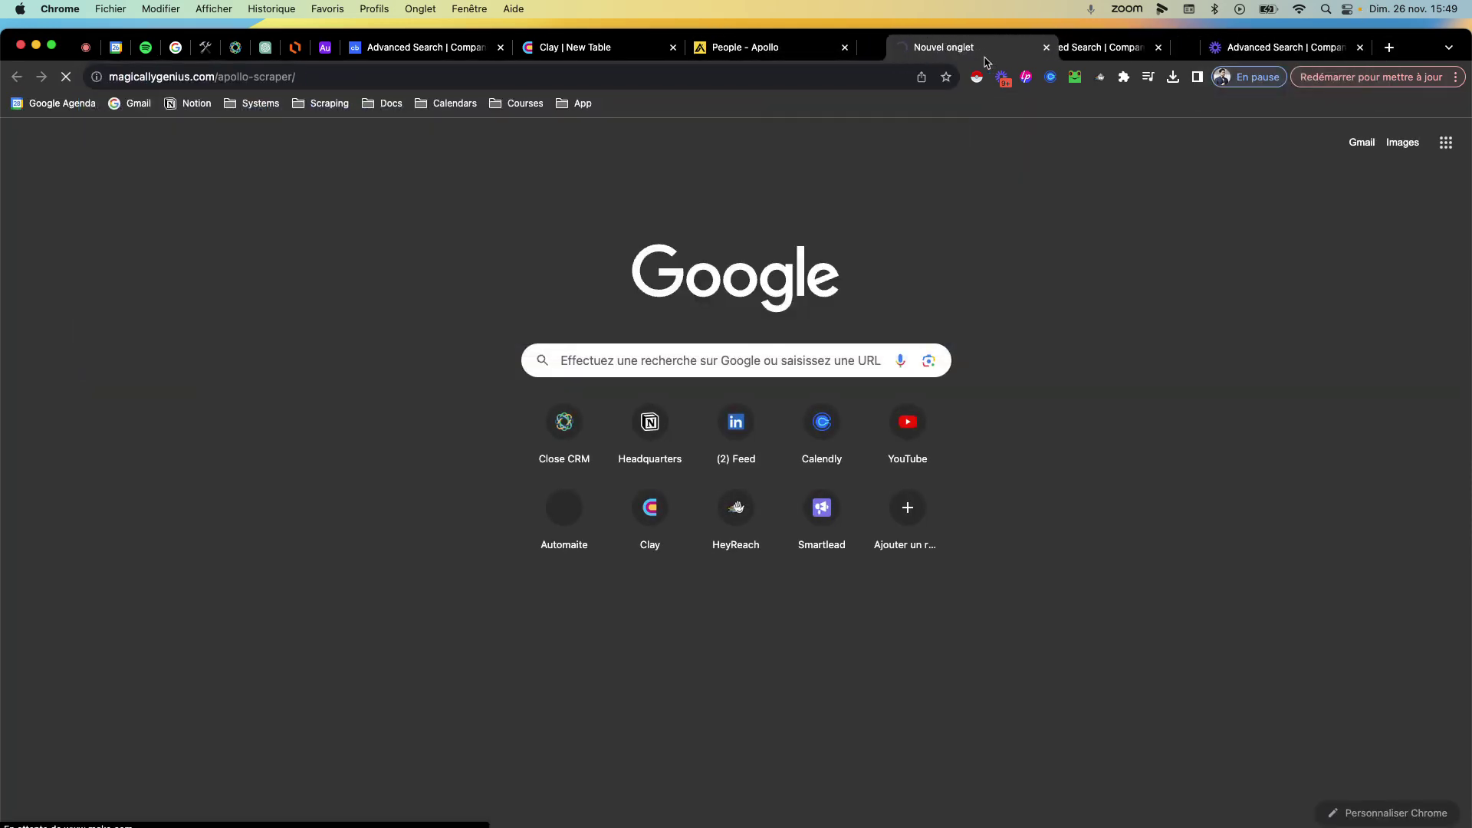
Step: Grab the Apollo search's web address and select the scraper's old Apollo Search URL
left_click(766, 48)
left_click(177, 75)
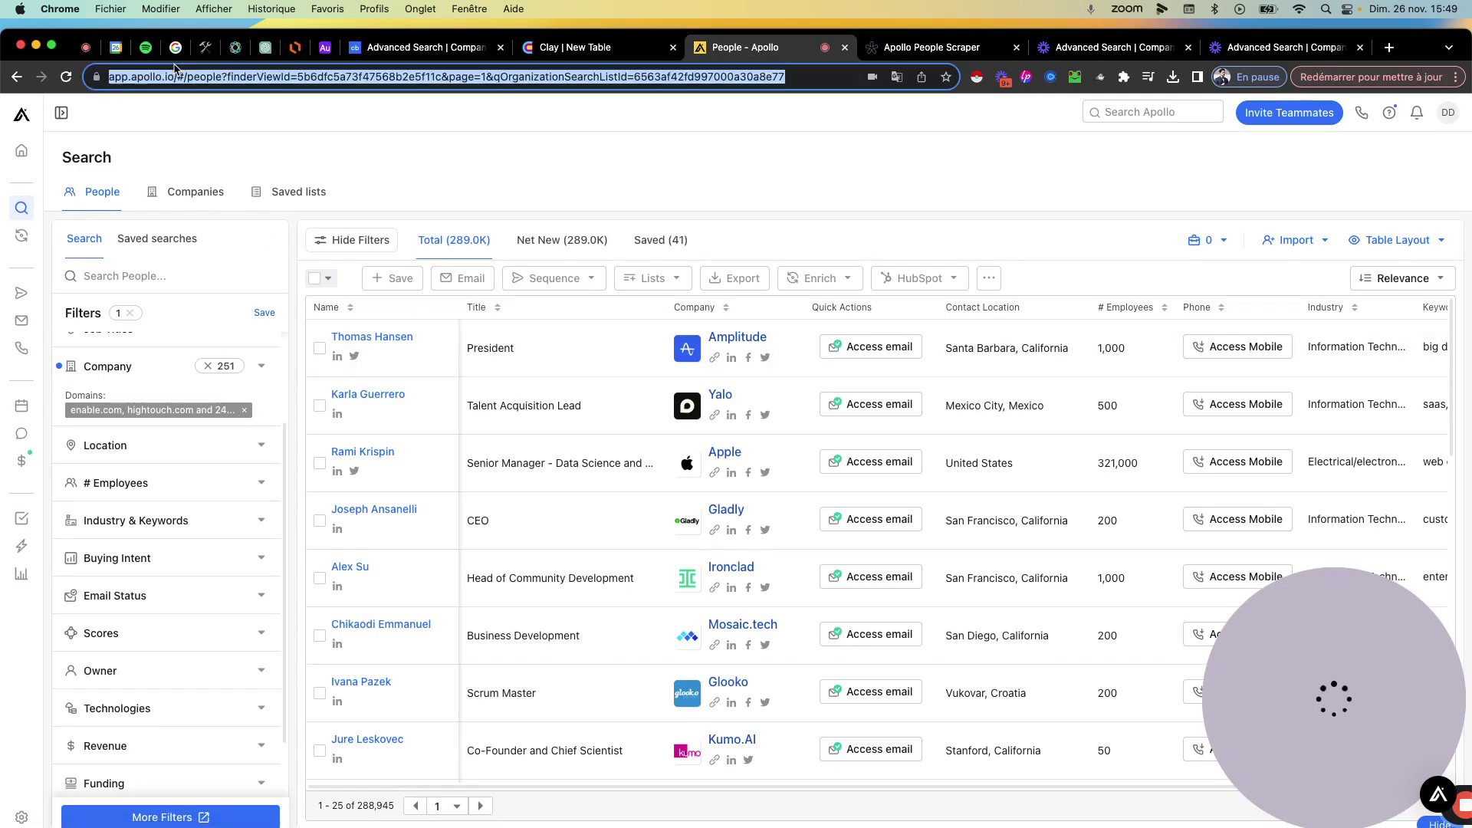
left_click(903, 47)
key("super+a")
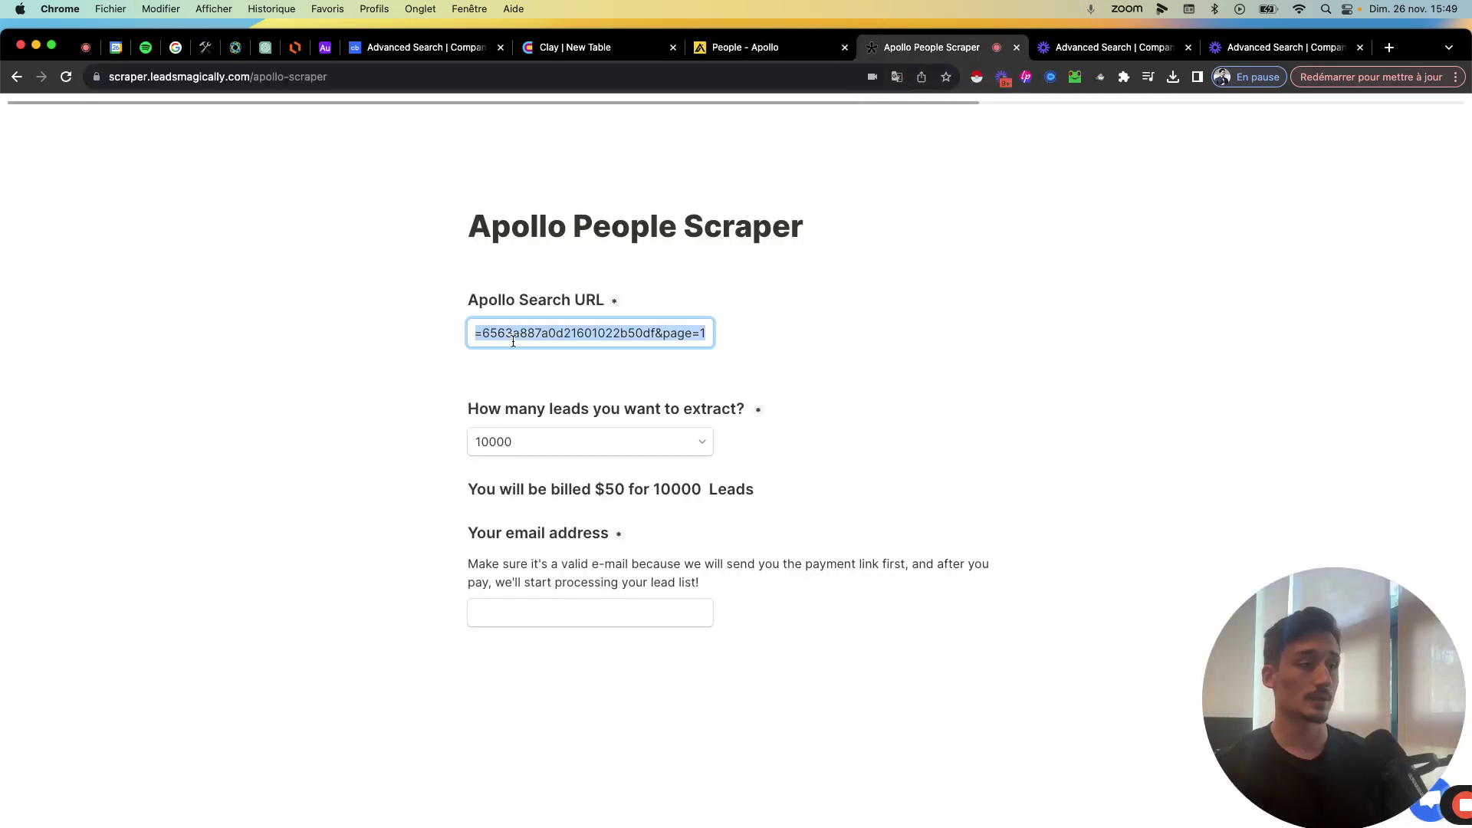
Step: Paste the new Apollo search URL, keep leads at 10000 ($50), and start the e-mail field
key("BackSpace")
key("super+v")
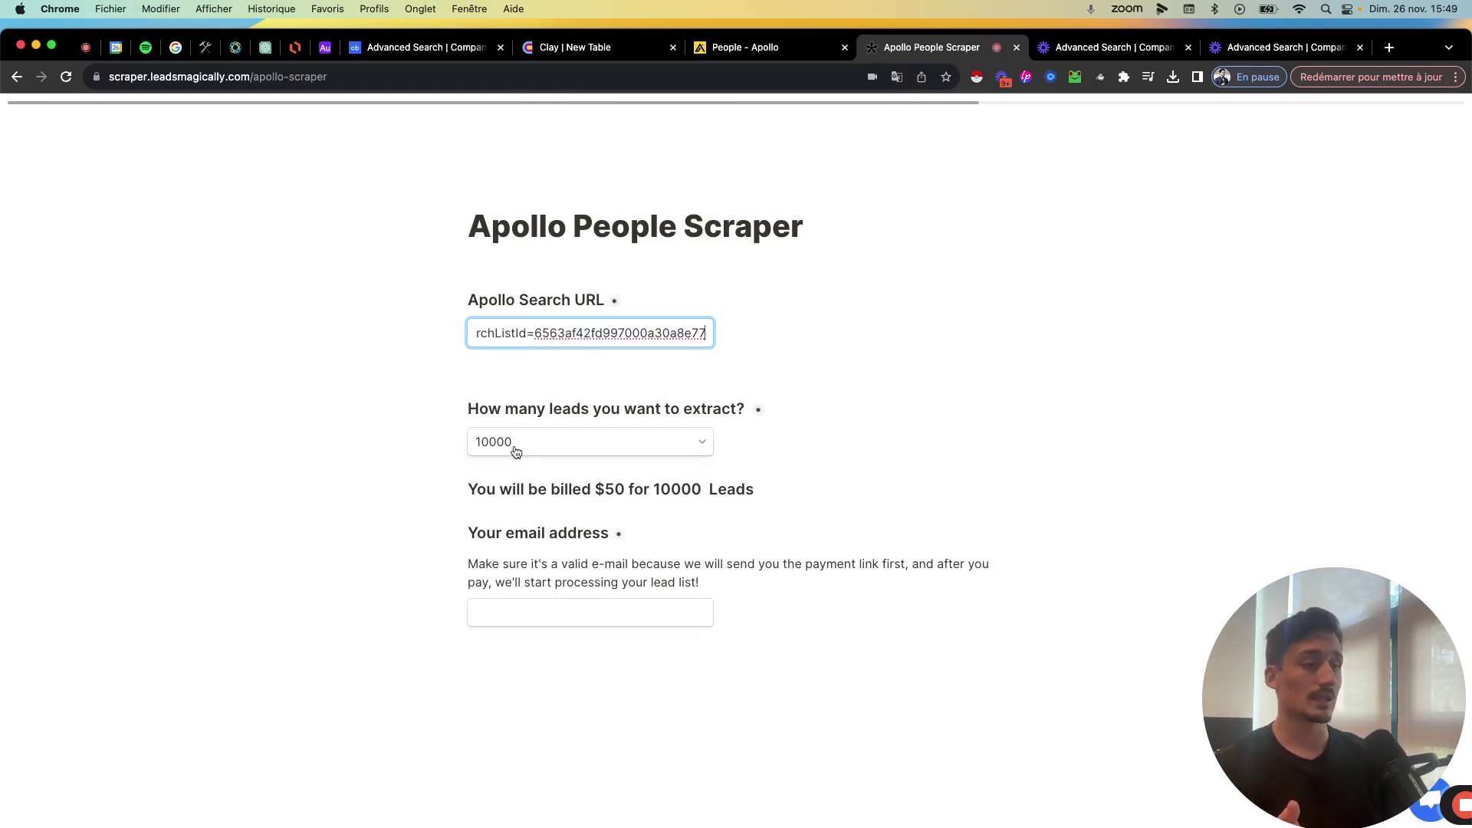
left_click(568, 443)
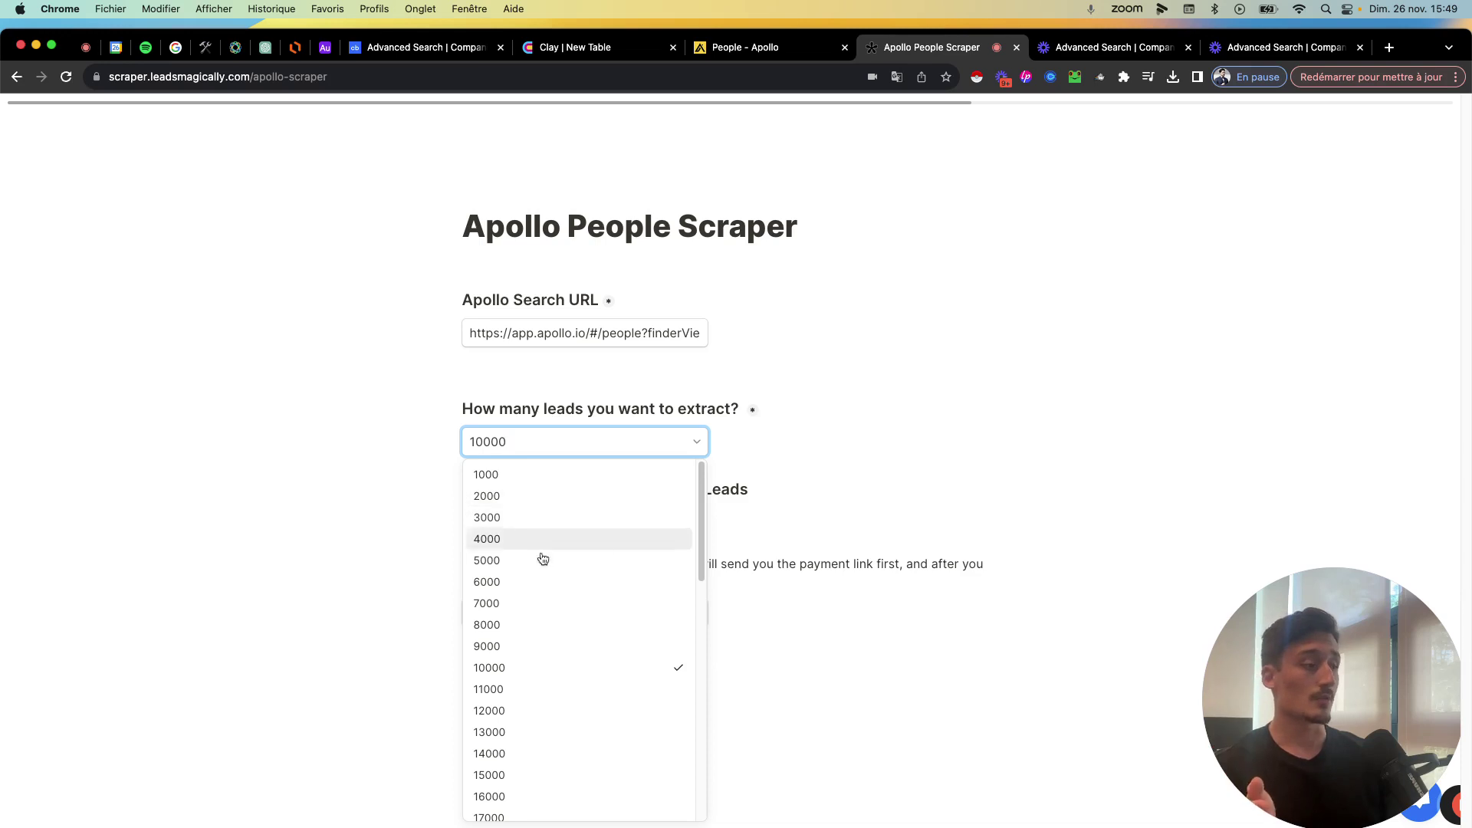
left_click(525, 518)
left_click(575, 435)
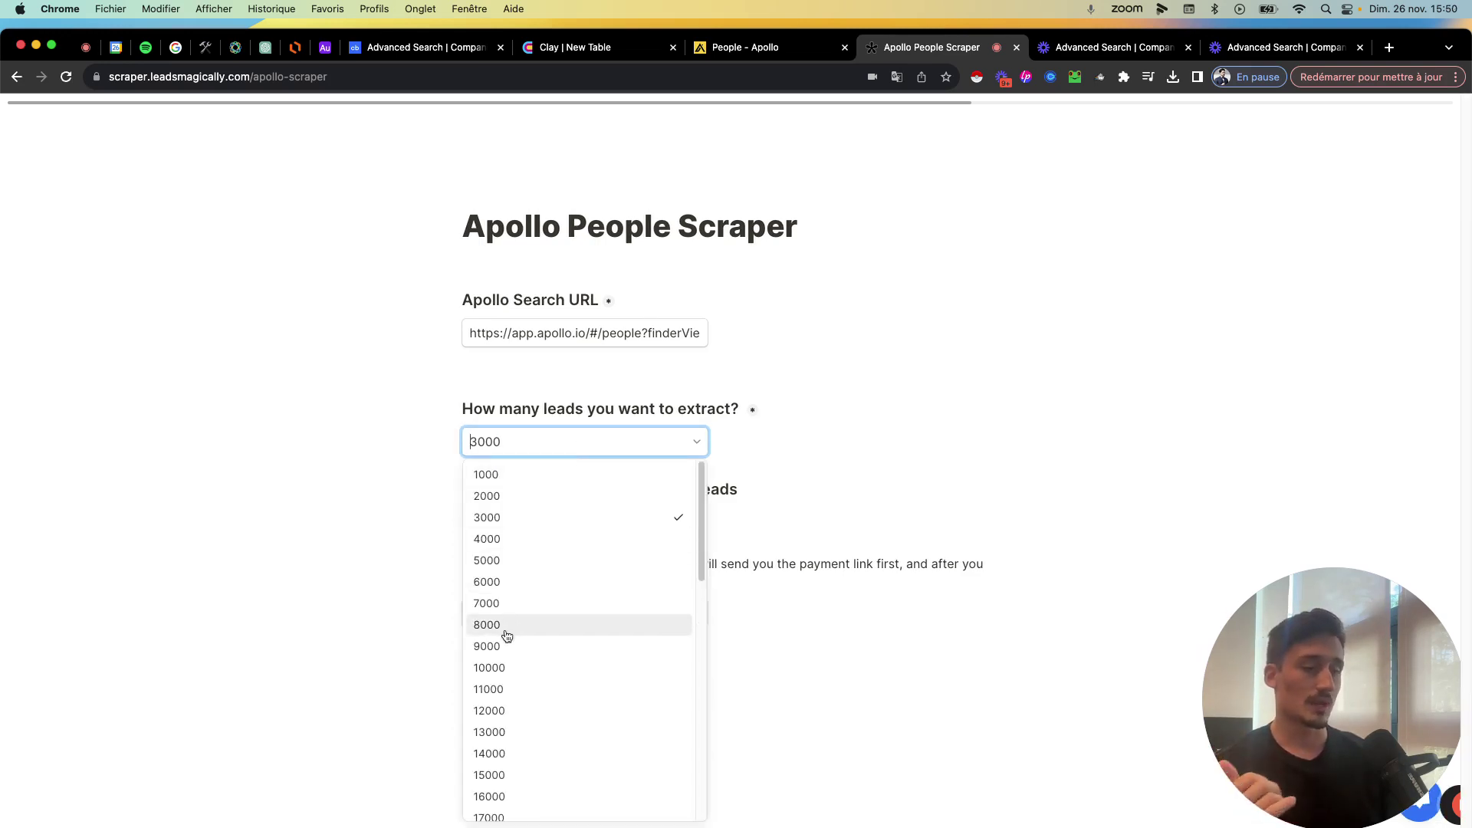
left_click(501, 661)
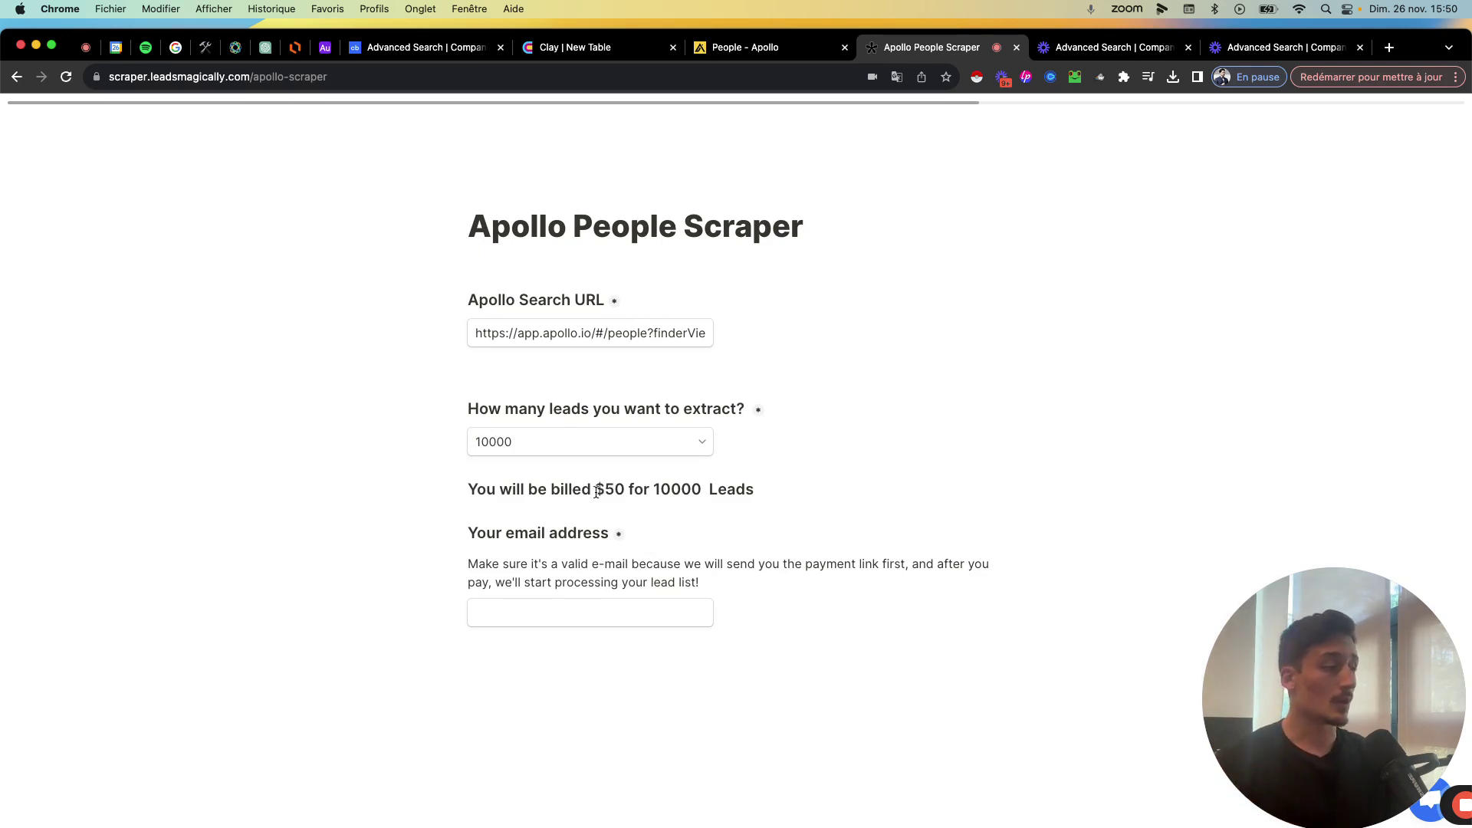
left_click(535, 609)
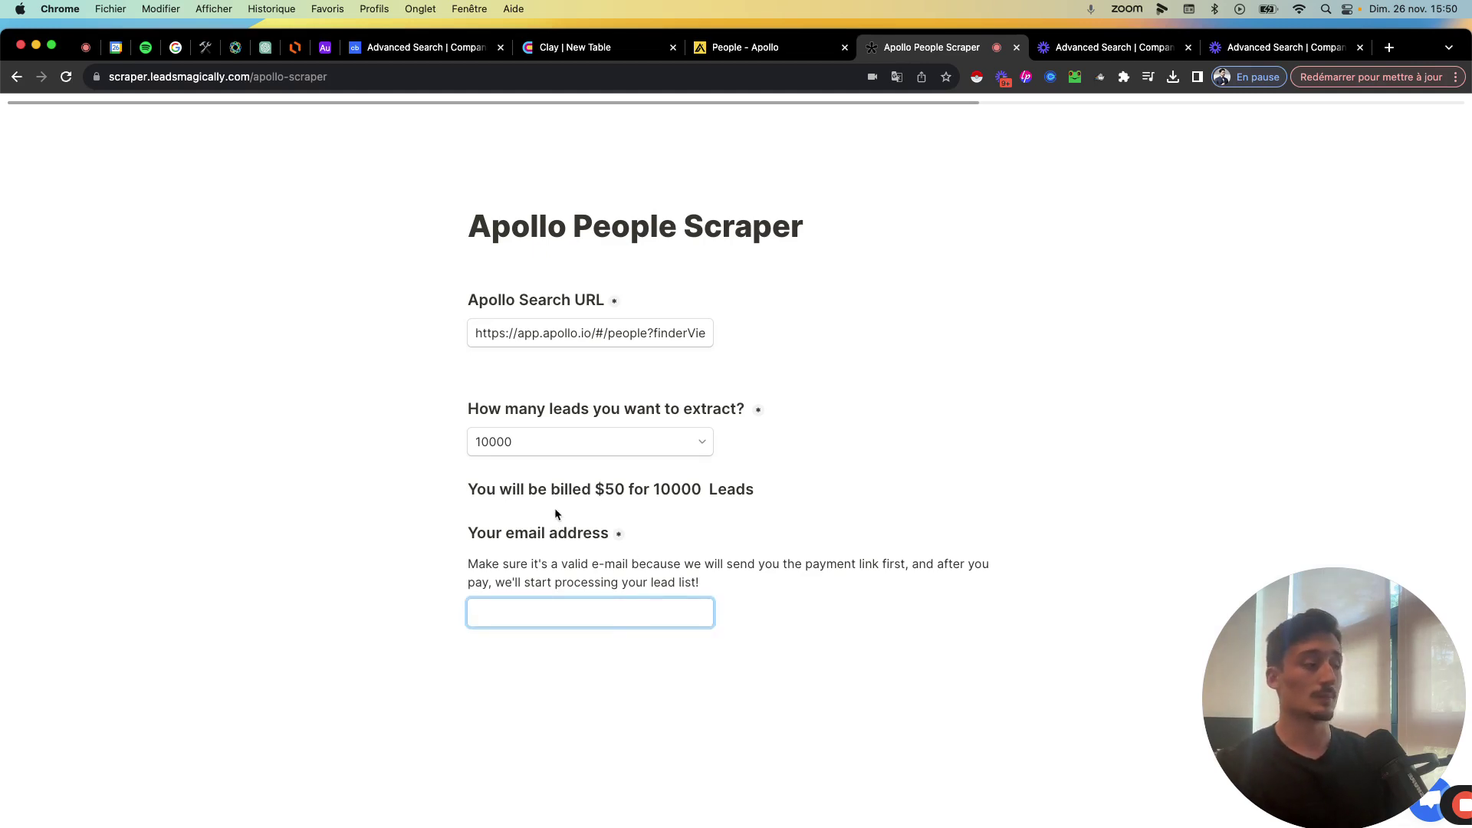